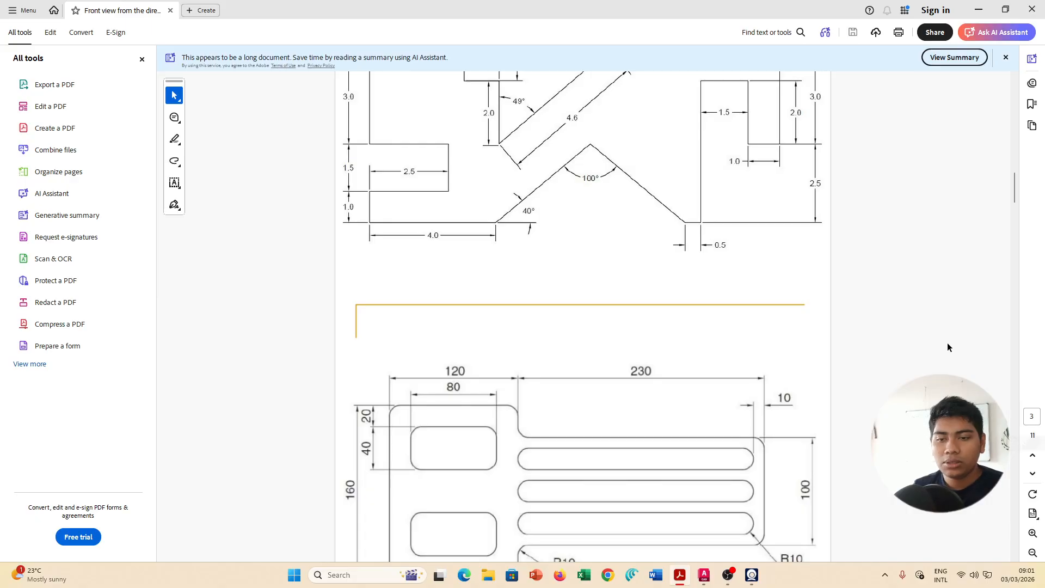
Bring the slotted plate drawing on page 3 of the PDF into view and enlarge it to read its dimensions.
scroll(937, 339, down, 3)
scroll(936, 334, down, 1)
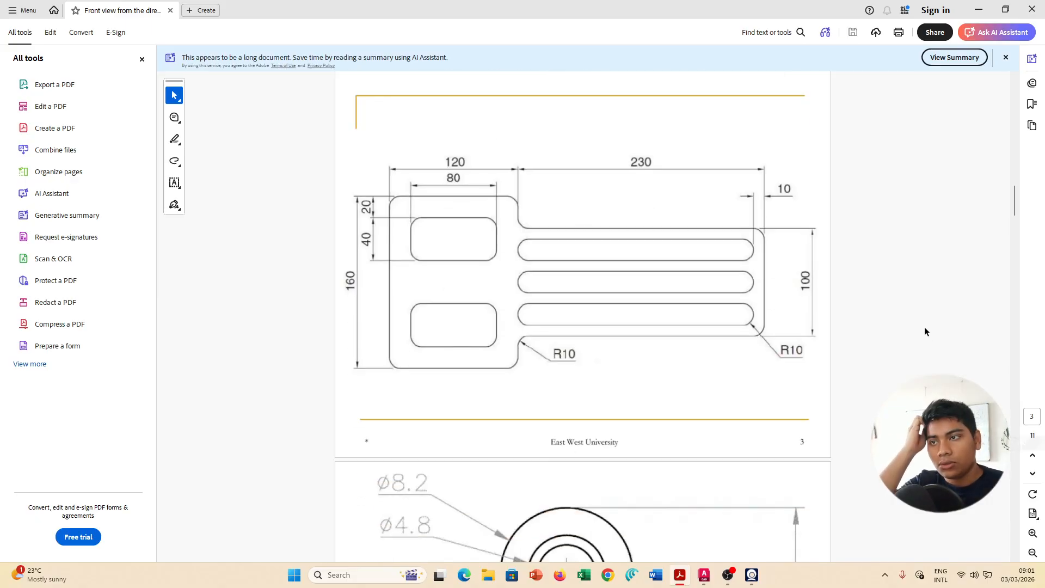
click(678, 278)
click(842, 298)
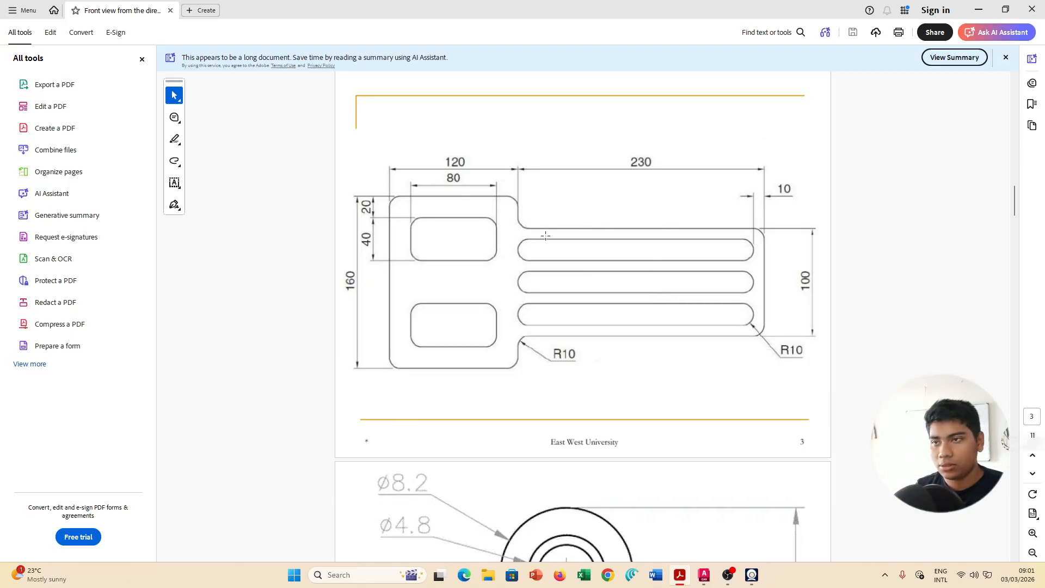
ctrl+scroll(798, 247, up, 2)
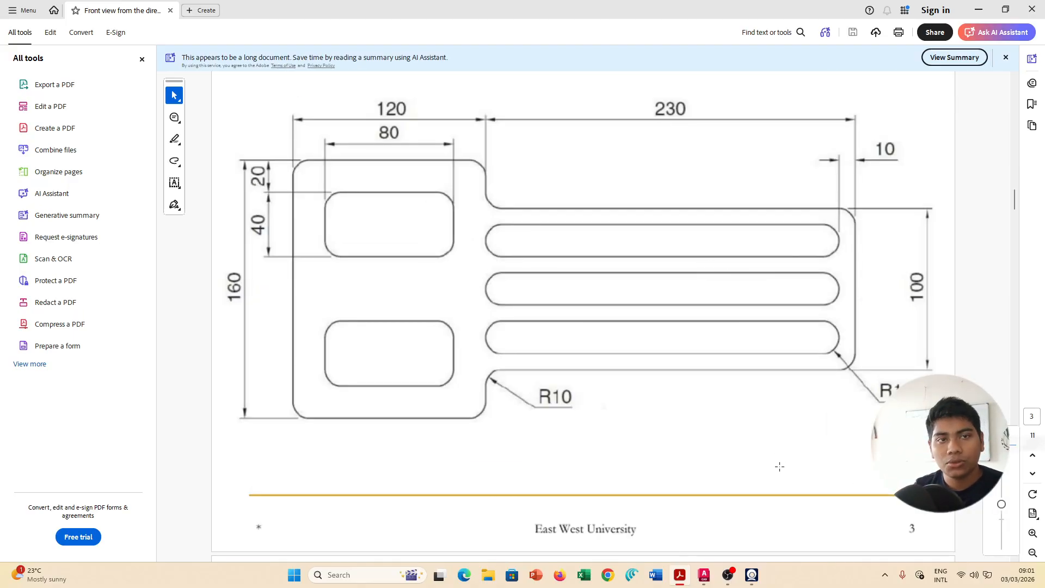
Switch to AutoCAD and find free space beside the existing framed drawings, checking back against the PDF plate drawing.
click(704, 575)
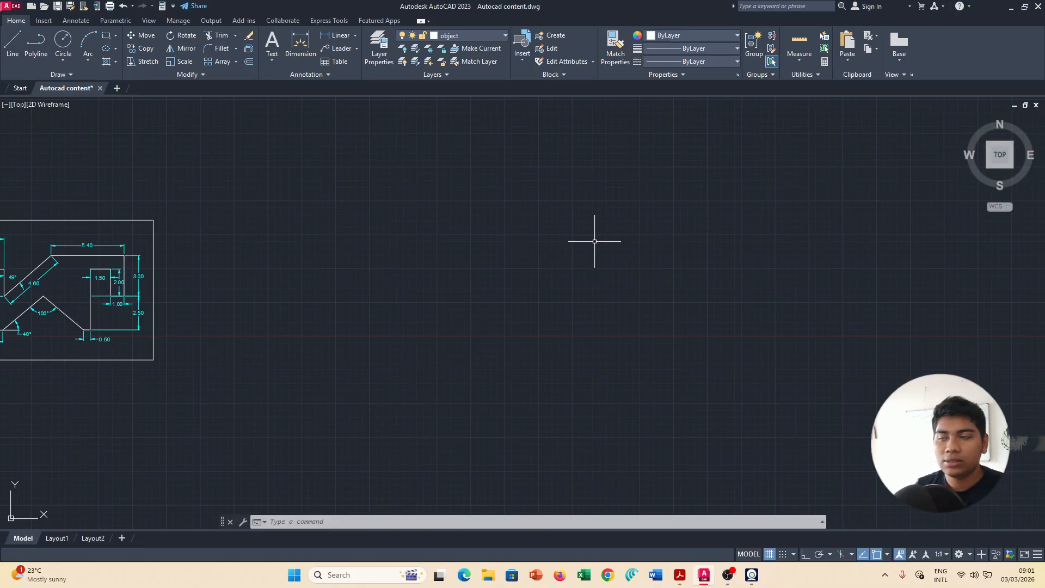
scroll(208, 284, up, 2)
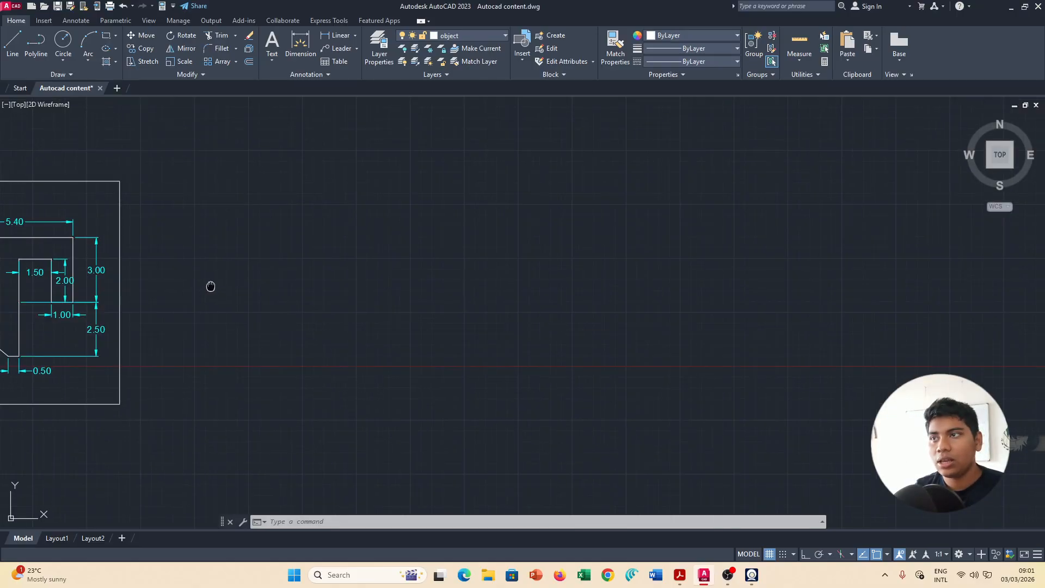
middle_drag(210, 284, 236, 287)
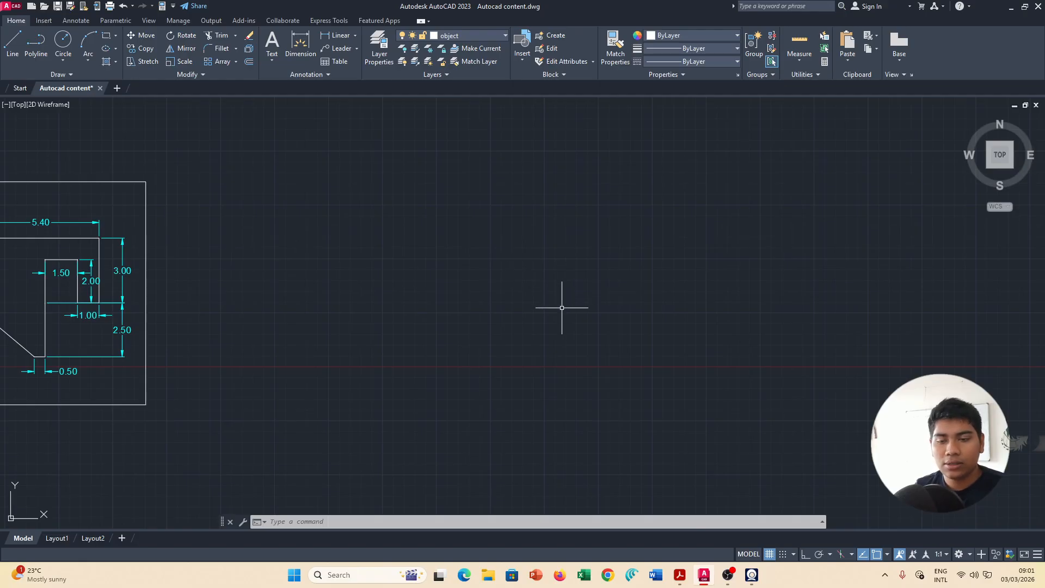
scroll(475, 292, down, 8)
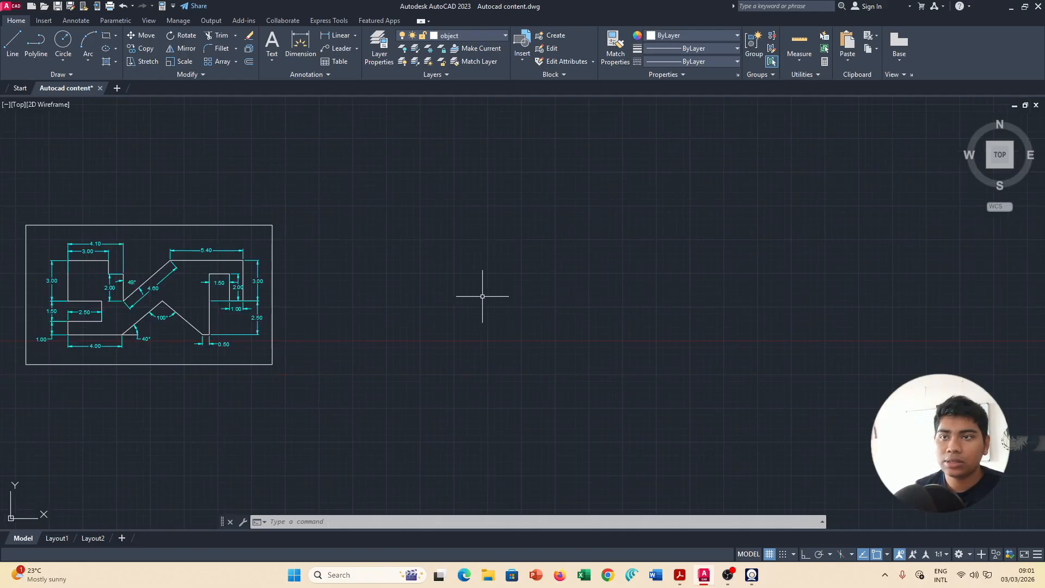
scroll(542, 276, up, 8)
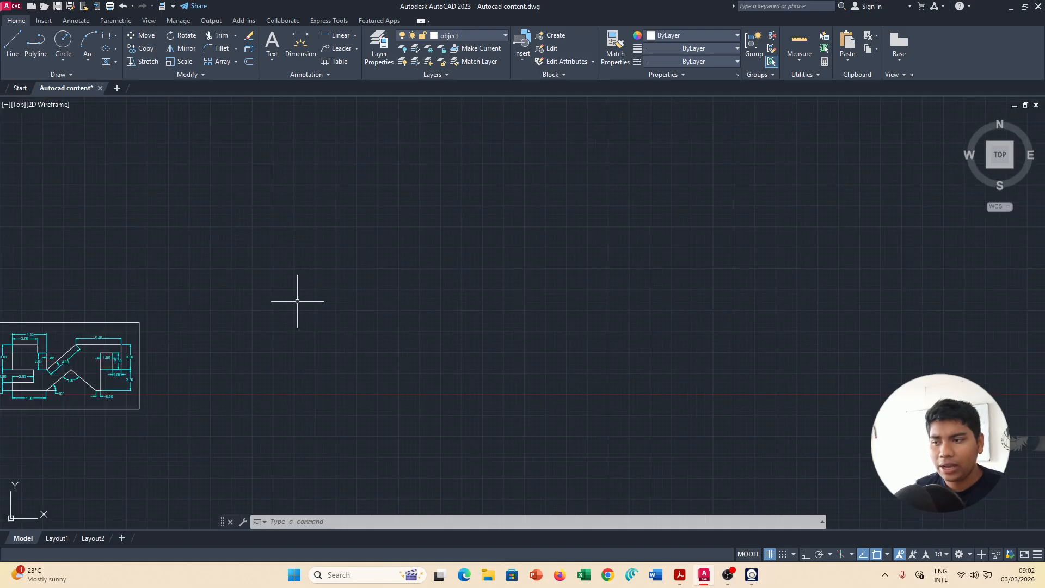
scroll(310, 288, down, 1)
middle_drag(322, 279, 289, 263)
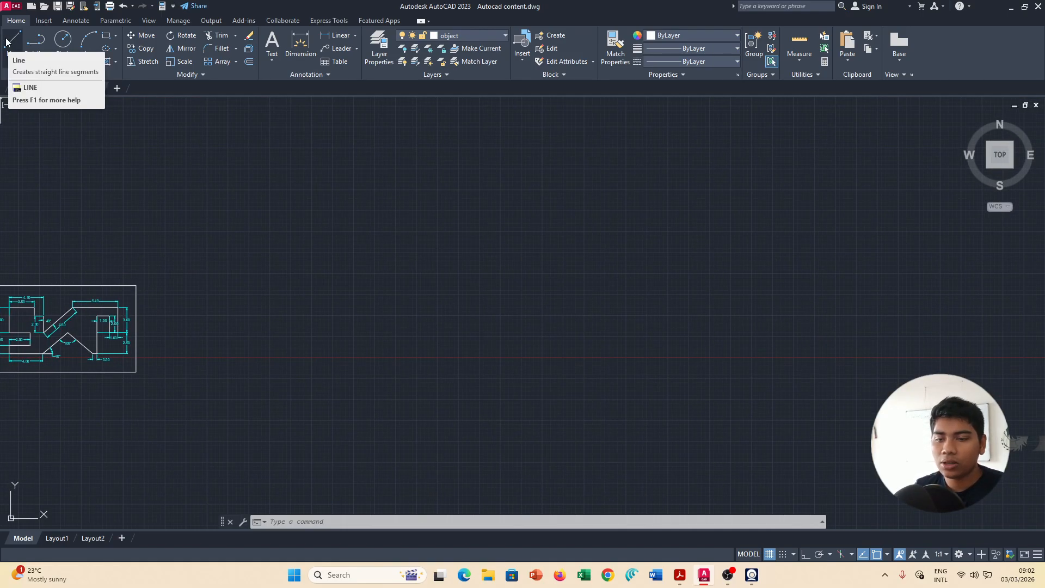
key(alt+Tab)
key(alt+Tab)
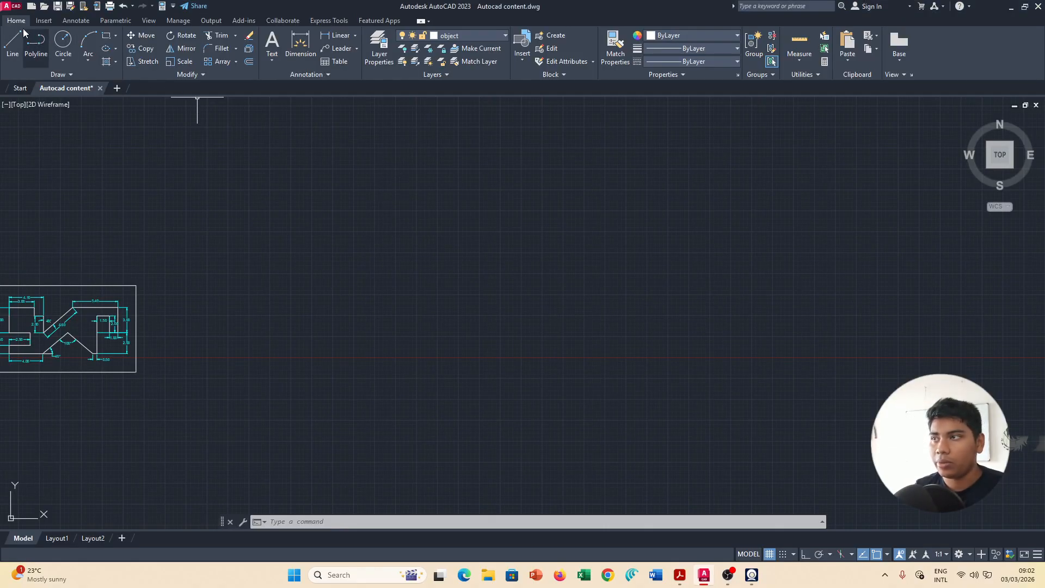
key(alt+Tab)
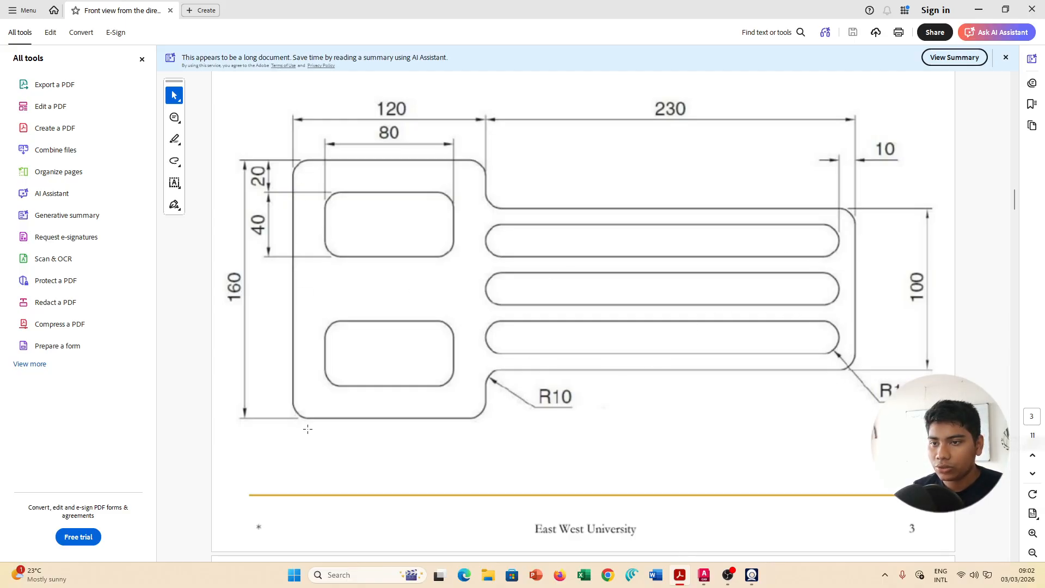
Try drawing a 160-unit vertical line downward beside the small framed drawing in AutoCAD, with Ortho on.
key(alt+Tab)
click(12, 44)
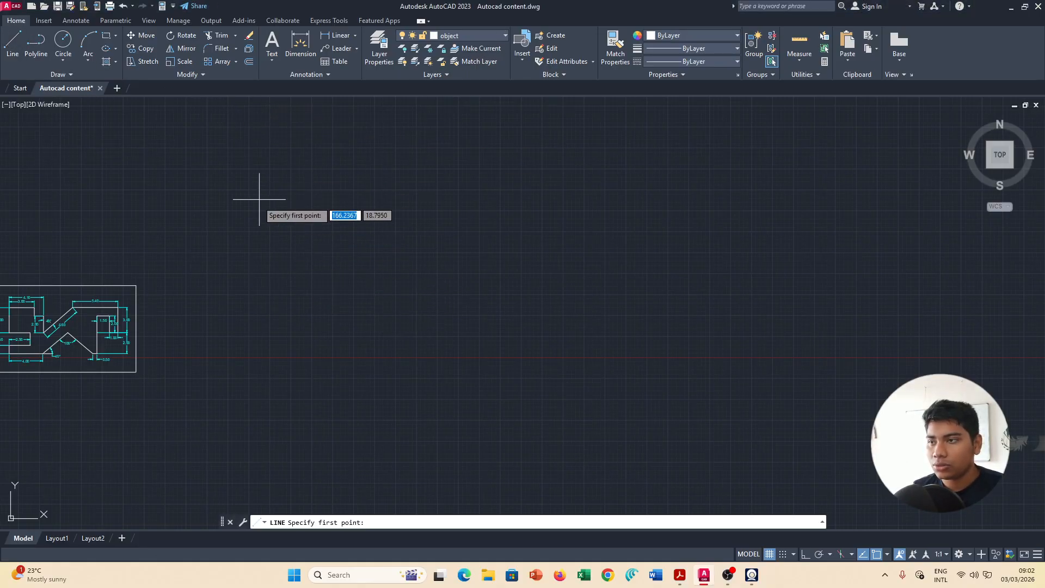
click(239, 235)
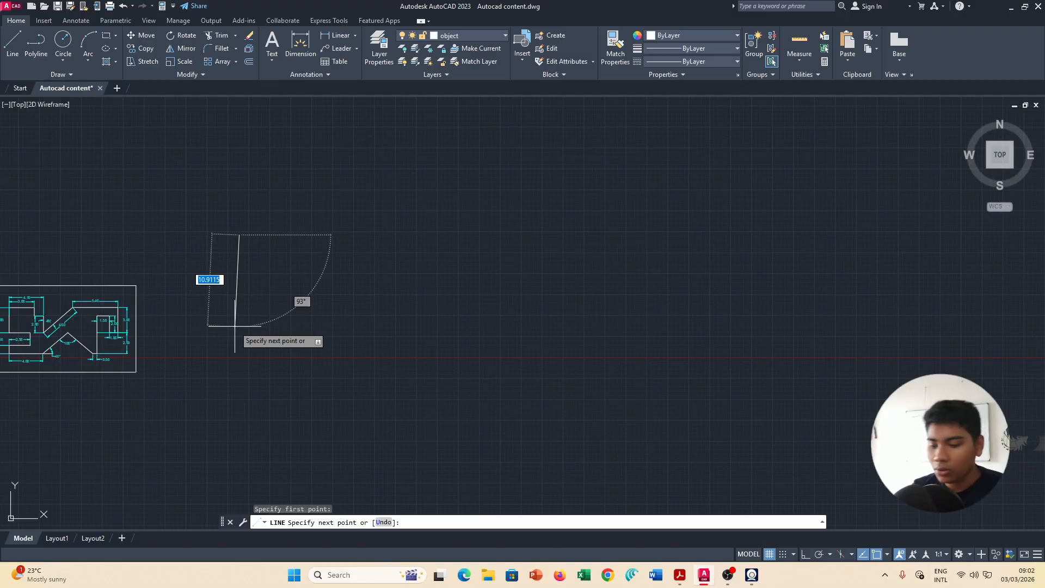
key(F8)
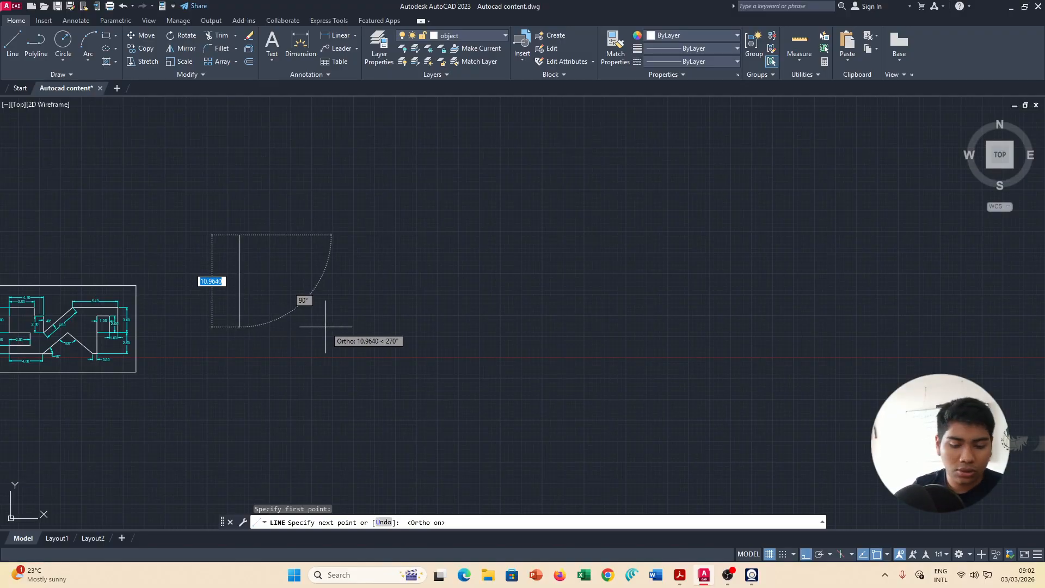
text(160)
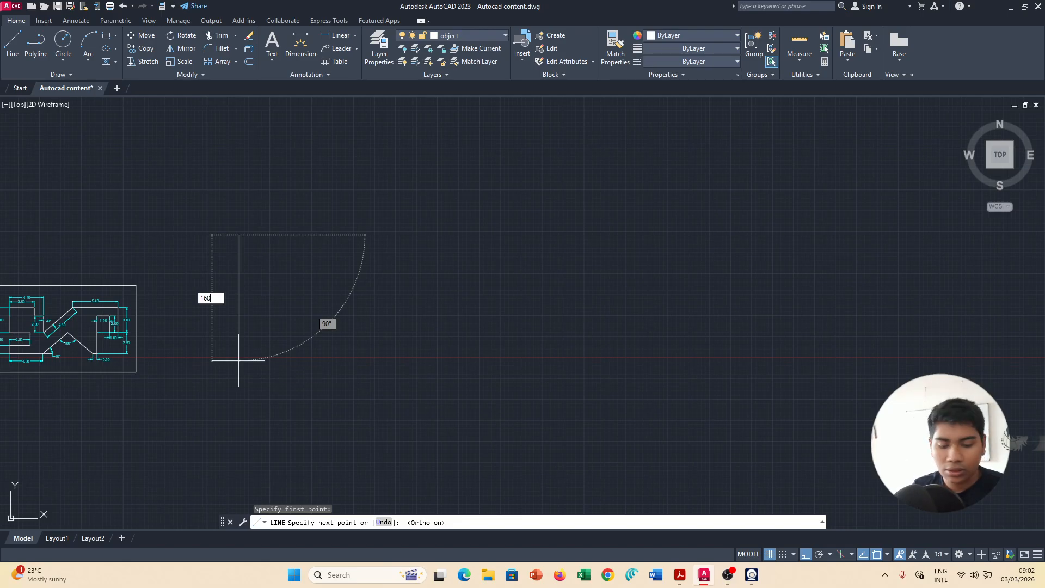
key(Return)
scroll(245, 362, down, 3)
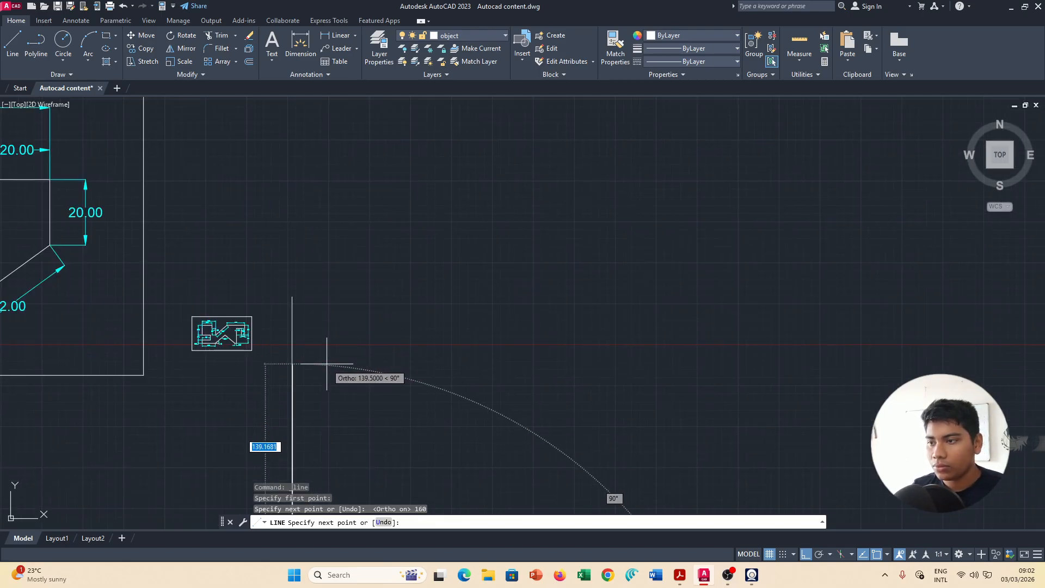
scroll(322, 403, down, 2)
key(Escape)
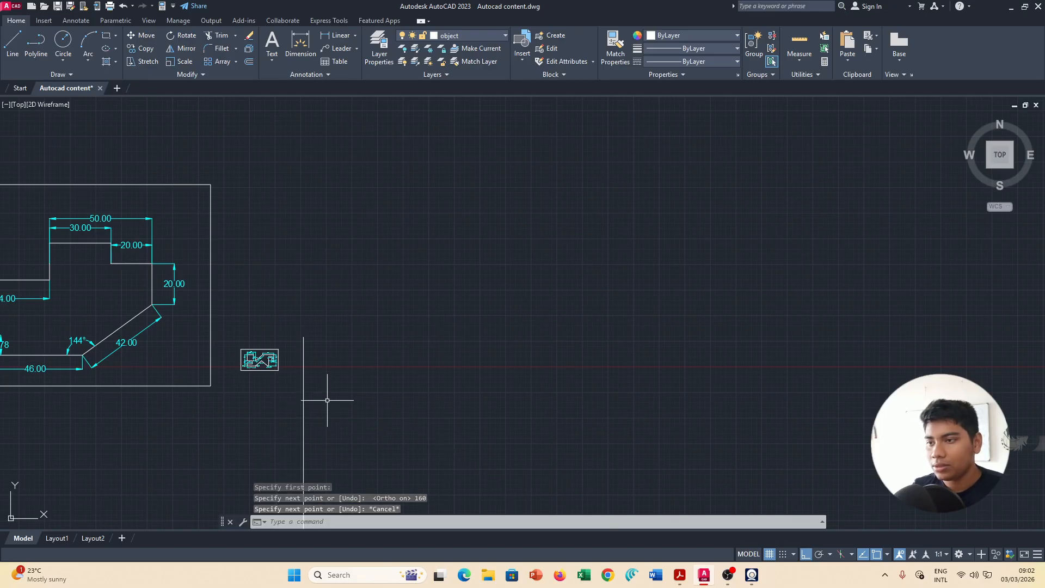
key(ctrl+z)
Draw the plate's left edge as a 160-unit vertical line downward in the free space beside the small framed drawing, with Ortho on.
middle_drag(239, 286, 470, 287)
scroll(470, 288, down, 8)
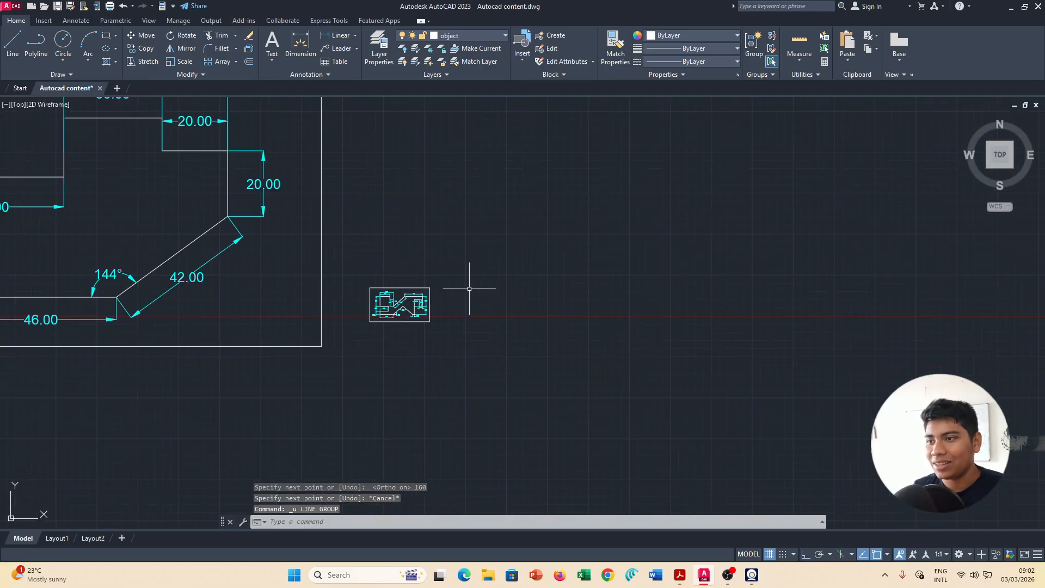
mouse_move(546, 263)
middle_down()
mouse_move(473, 329)
mouse_move(435, 328)
middle_up()
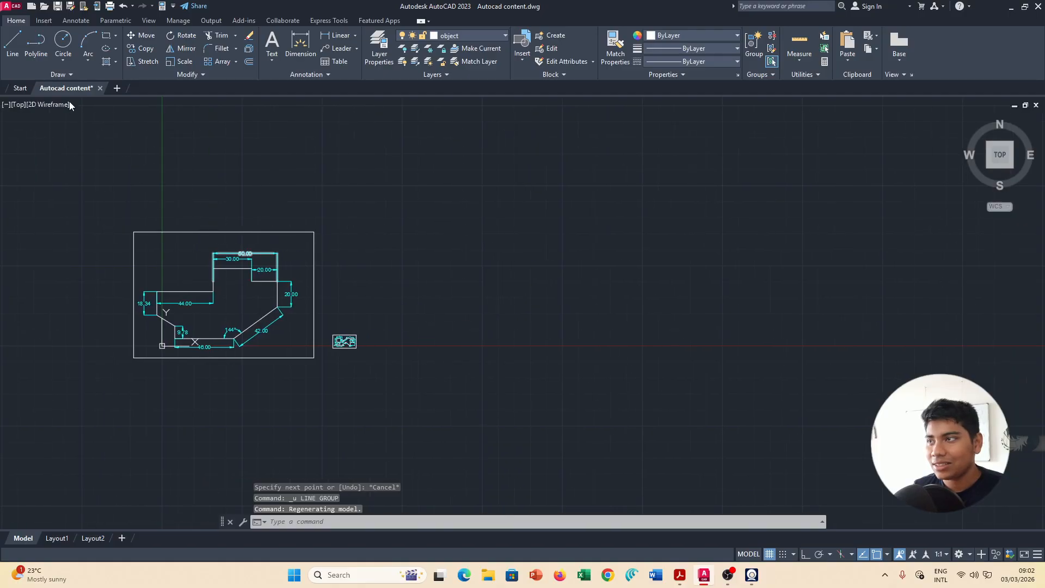
click(12, 44)
click(418, 217)
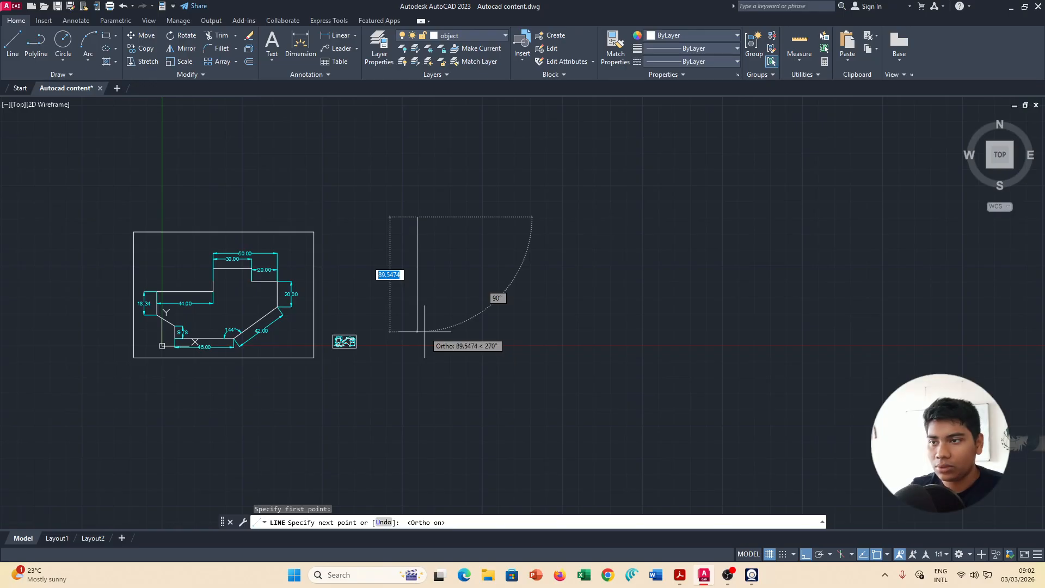
key(F8)
text(160)
key(Return)
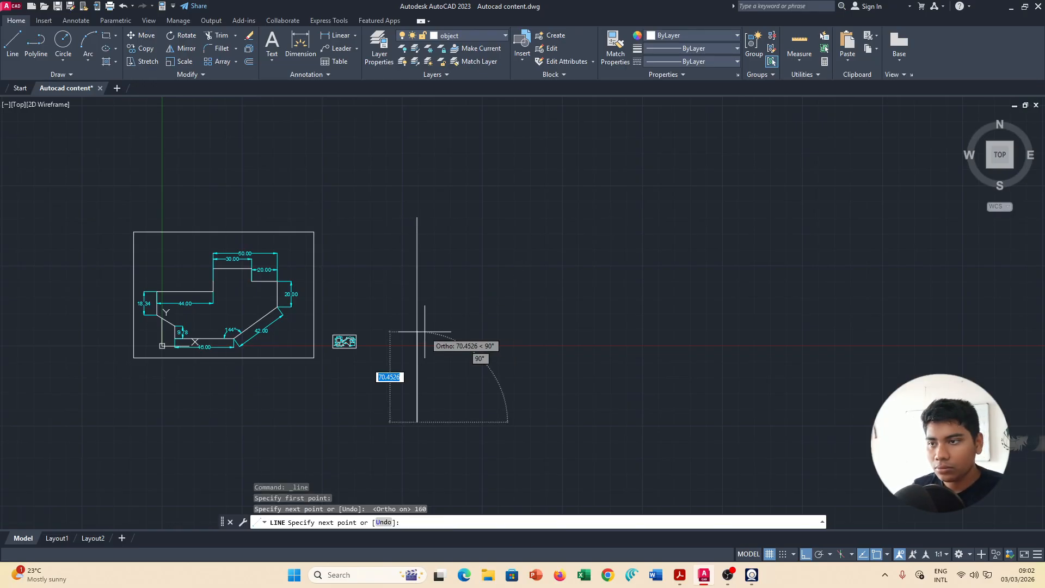
key(Escape)
scroll(514, 308, up, 2)
mouse_move(456, 335)
middle_down()
mouse_move(460, 228)
mouse_move(464, 237)
middle_up()
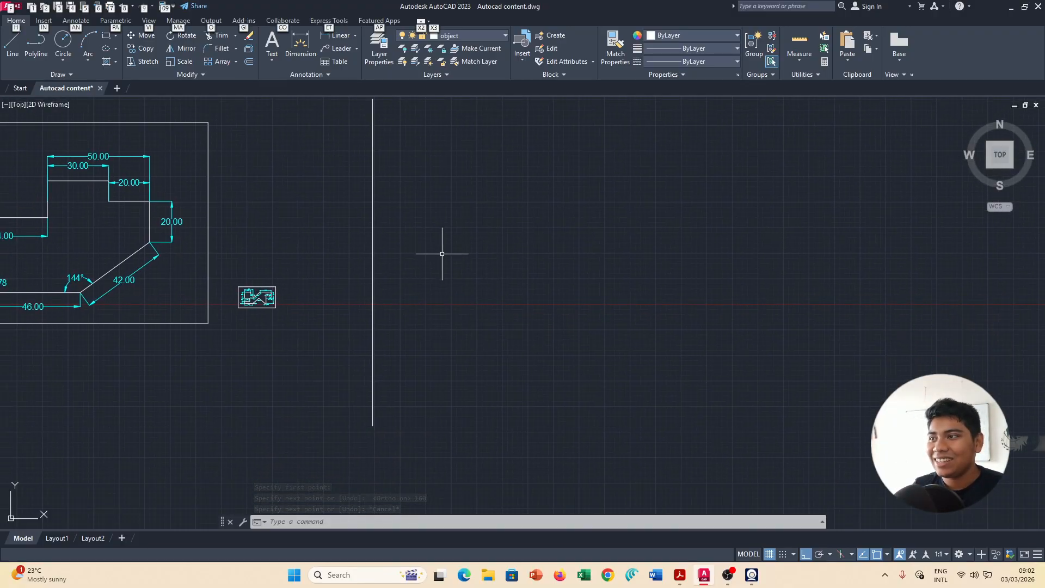
Switch to the PDF, enlarge the plate drawing and hide the All tools pane to examine the plate's dimensions.
key(alt+Tab)
key(alt+Tab)
key(alt+Tab)
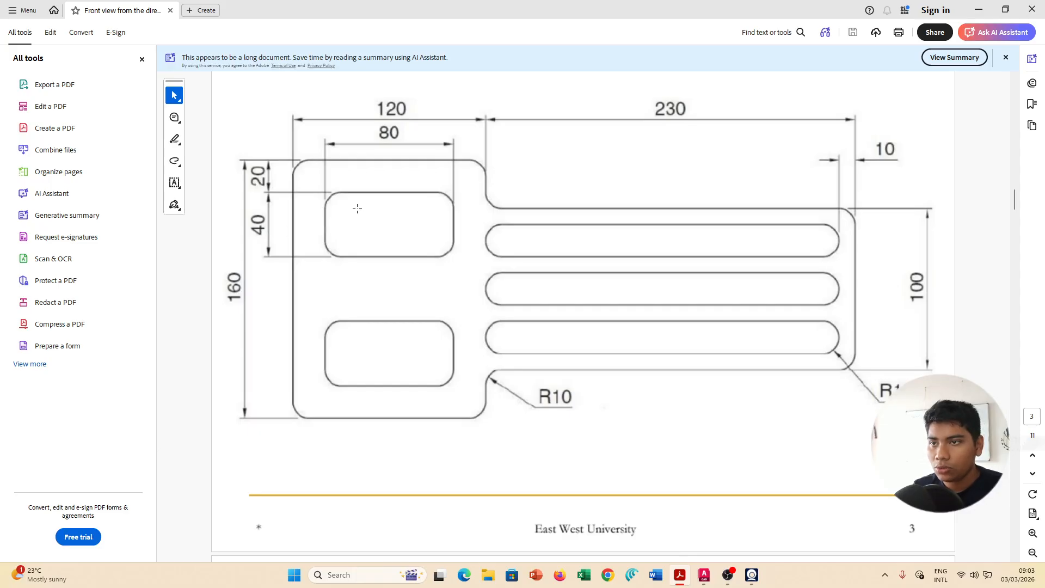
scroll(354, 210, up, 2)
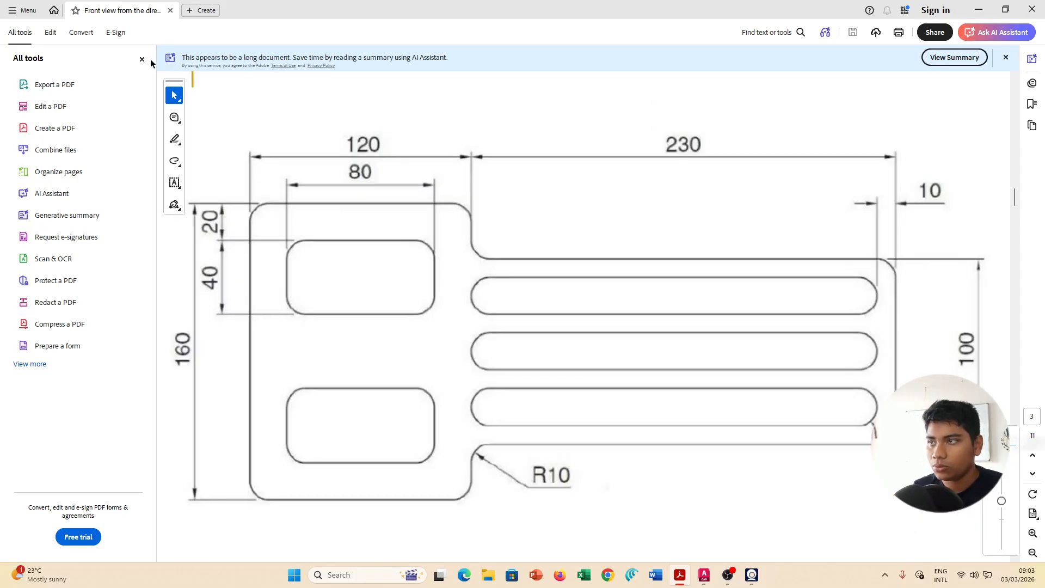
click(142, 58)
scroll(706, 252, down, 1)
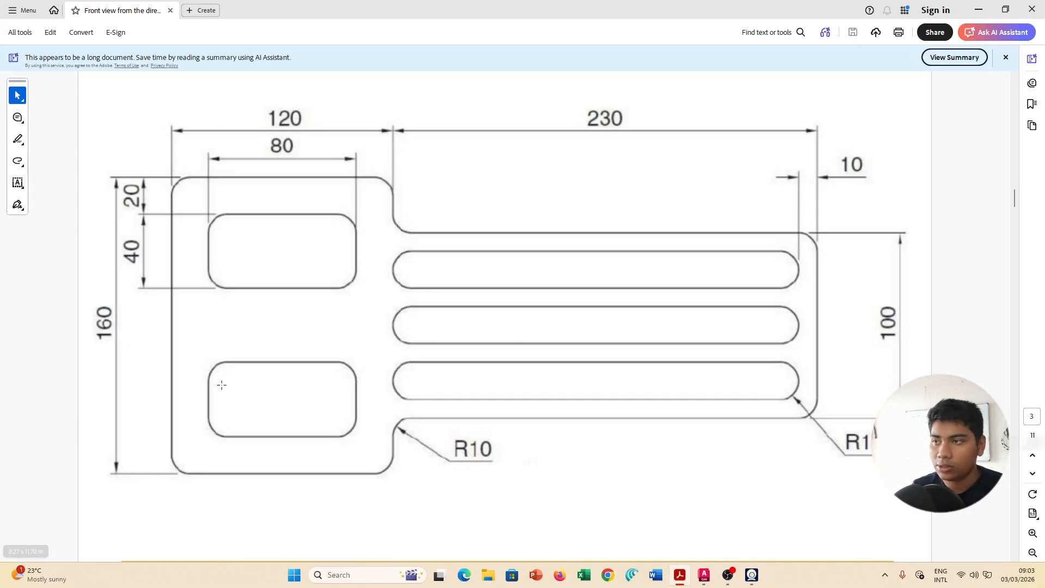
Switch to AutoCAD and draw the plate's 120-unit upper edge horizontally to the right from the vertical line's top endpoint.
key(alt+Tab)
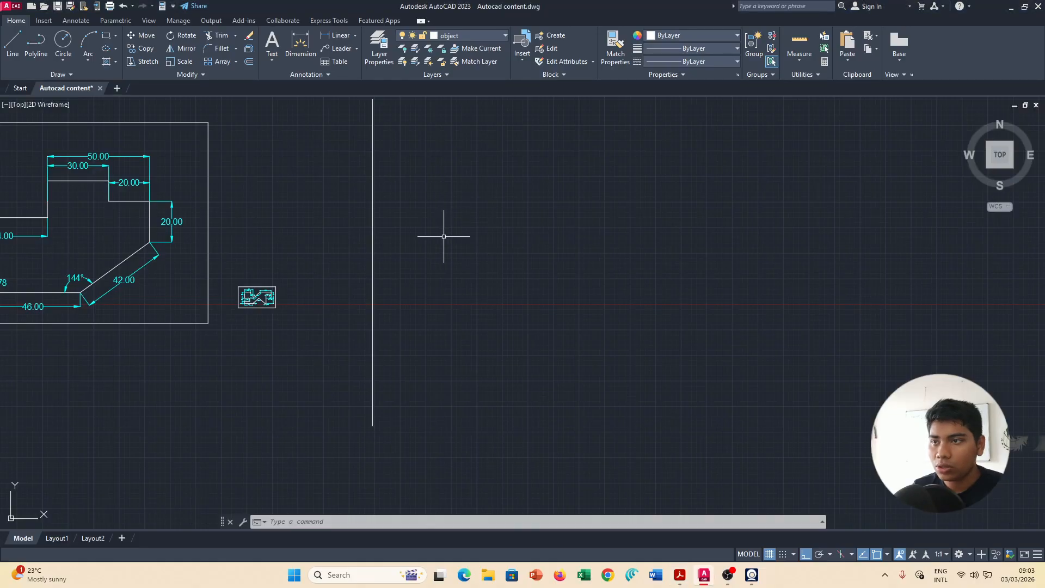
middle_drag(518, 197, 501, 227)
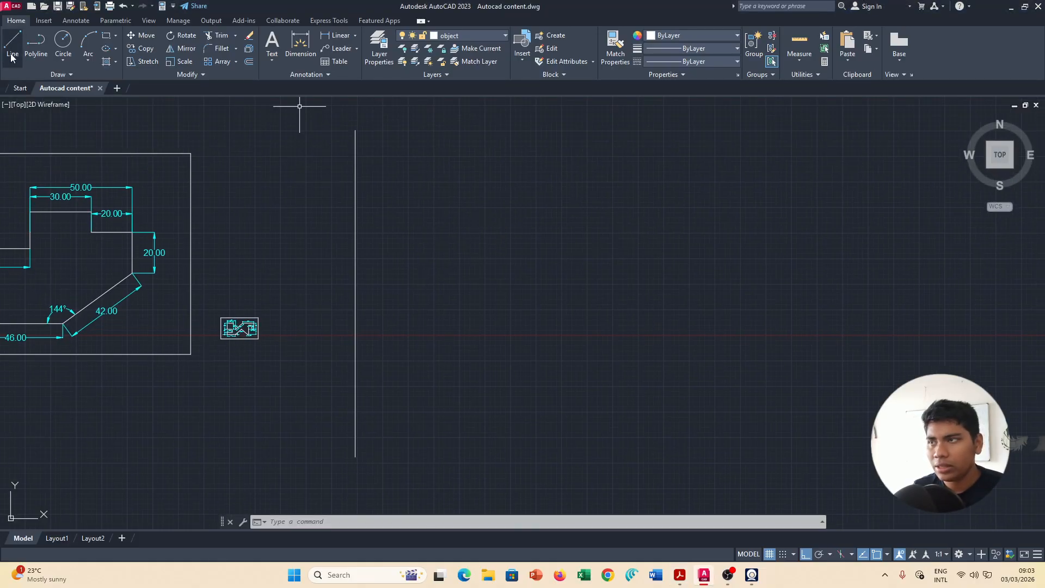
key(l)
key(Return)
click(355, 130)
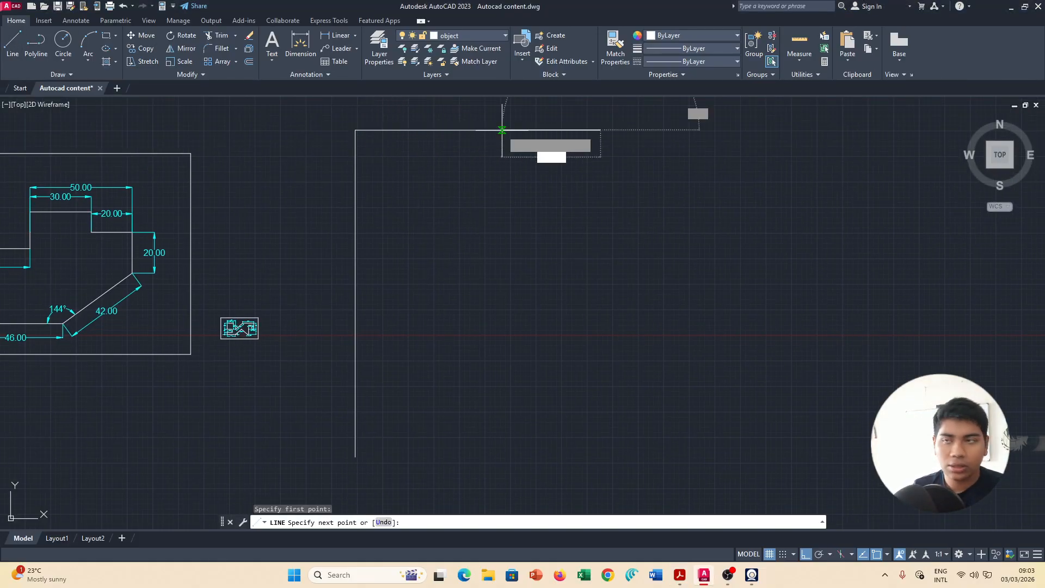
key(alt+Tab)
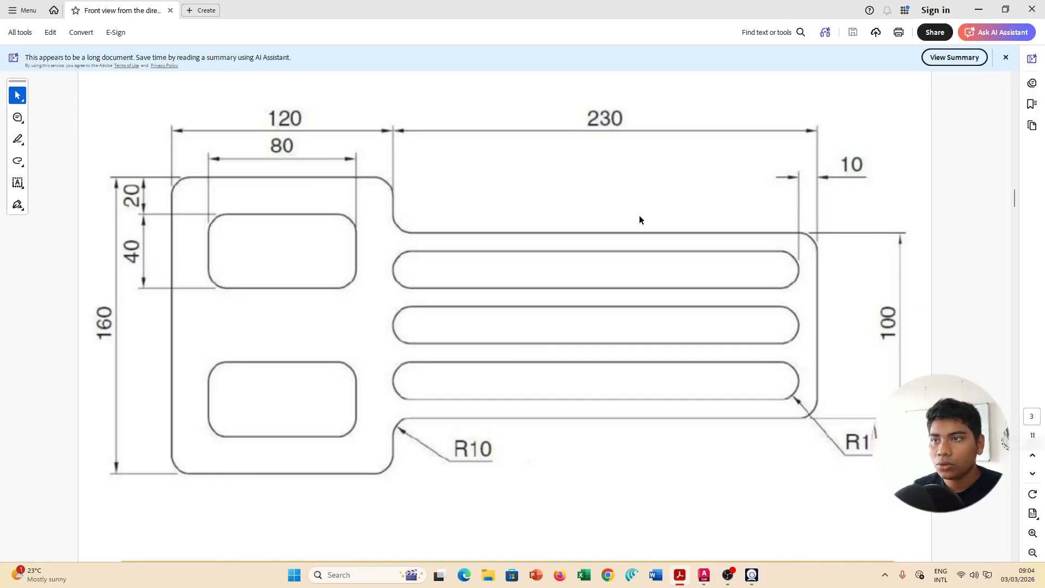
key(alt+Tab)
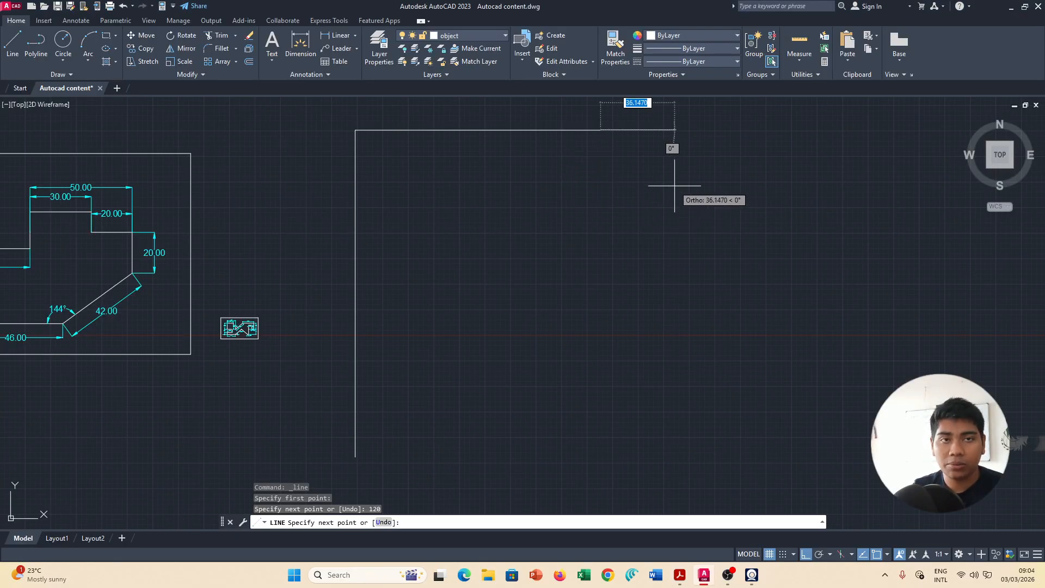
key(Escape)
Draw the plate's 120-unit lower edge horizontally to the right from the vertical line's bottom endpoint.
key(Return)
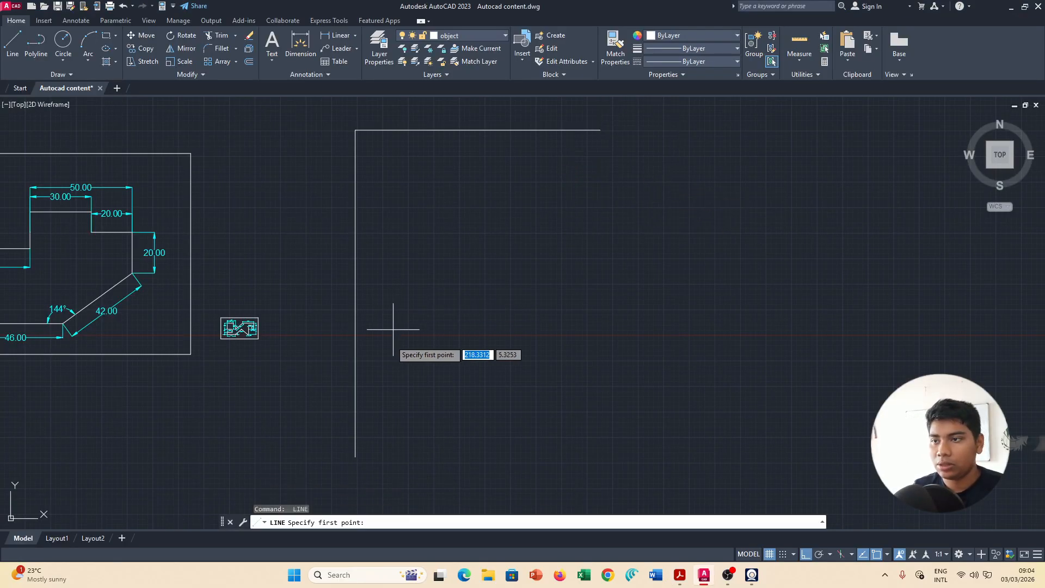
click(355, 455)
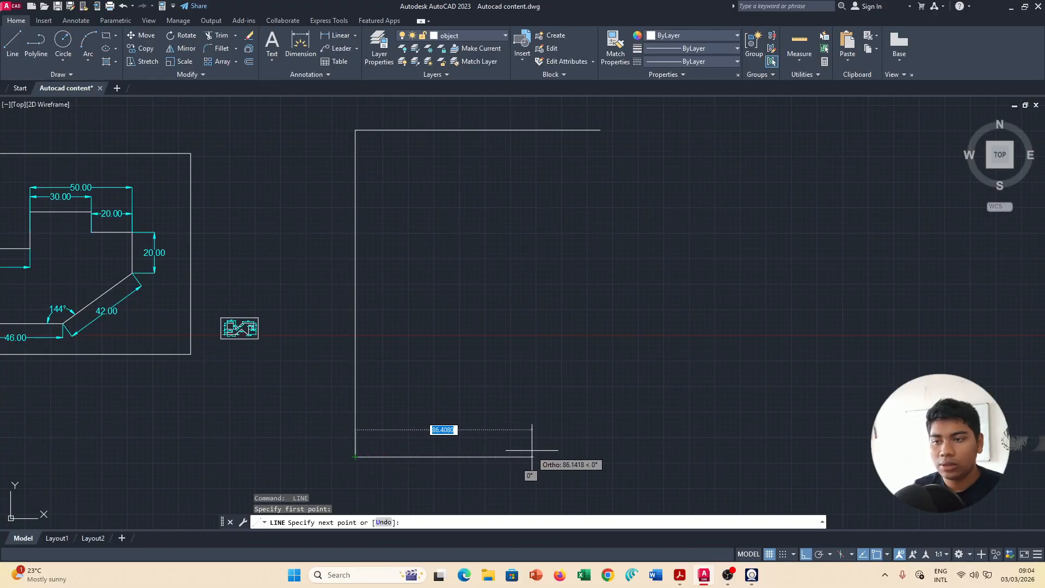
key(alt+Tab)
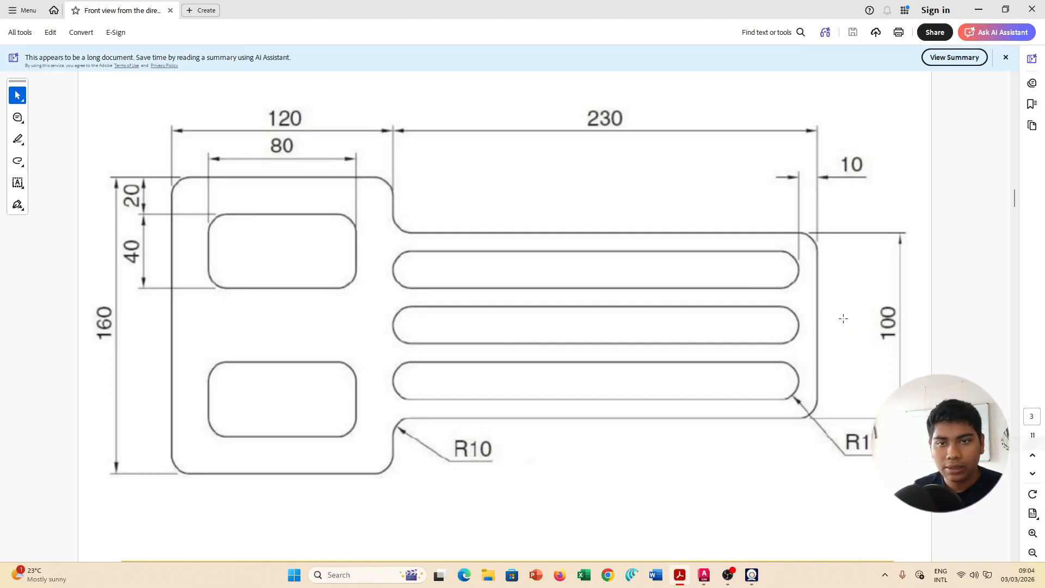
key(alt+Tab)
key(Escape)
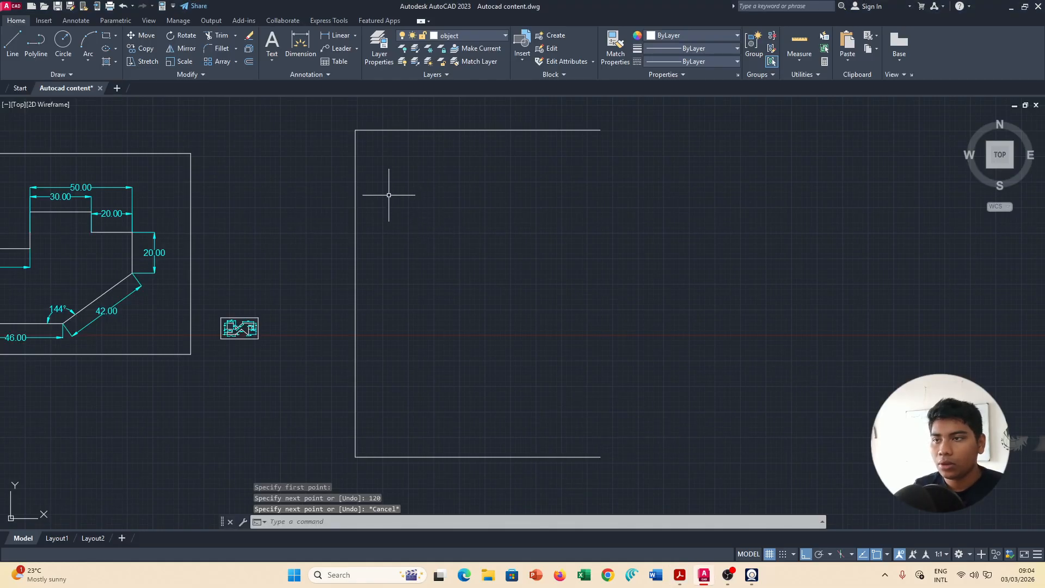
Open the object snap options in the drawing aids and check which snap modes, such as Endpoint and Midpoint, are enabled.
key(space)
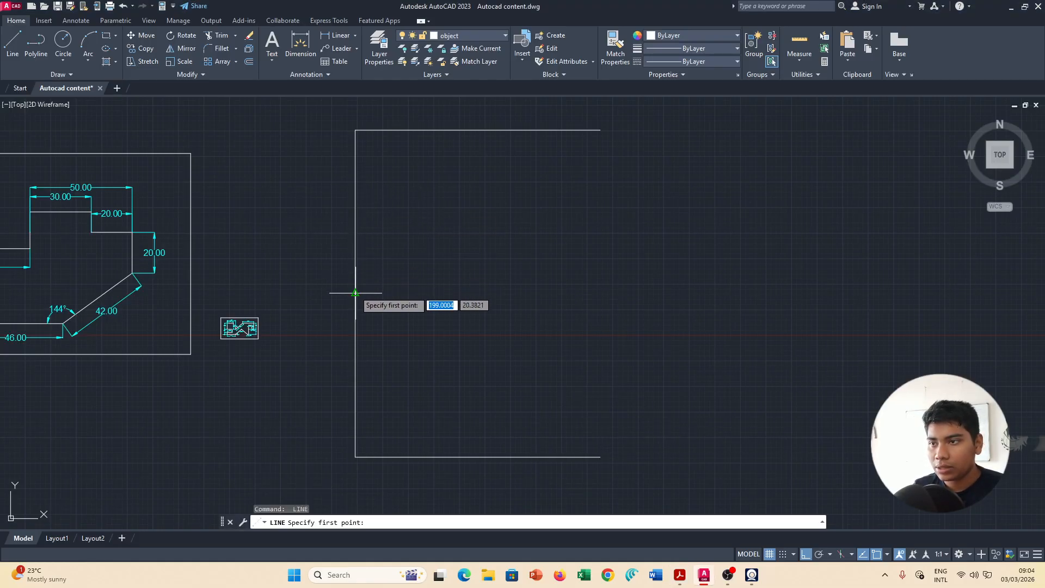
click(832, 556)
click(831, 556)
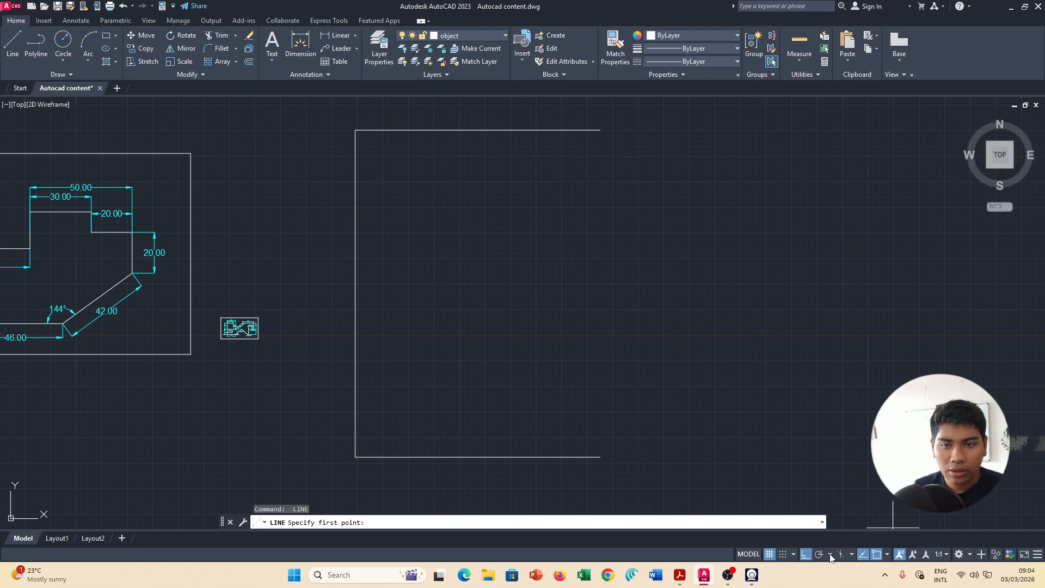
click(795, 556)
click(795, 556)
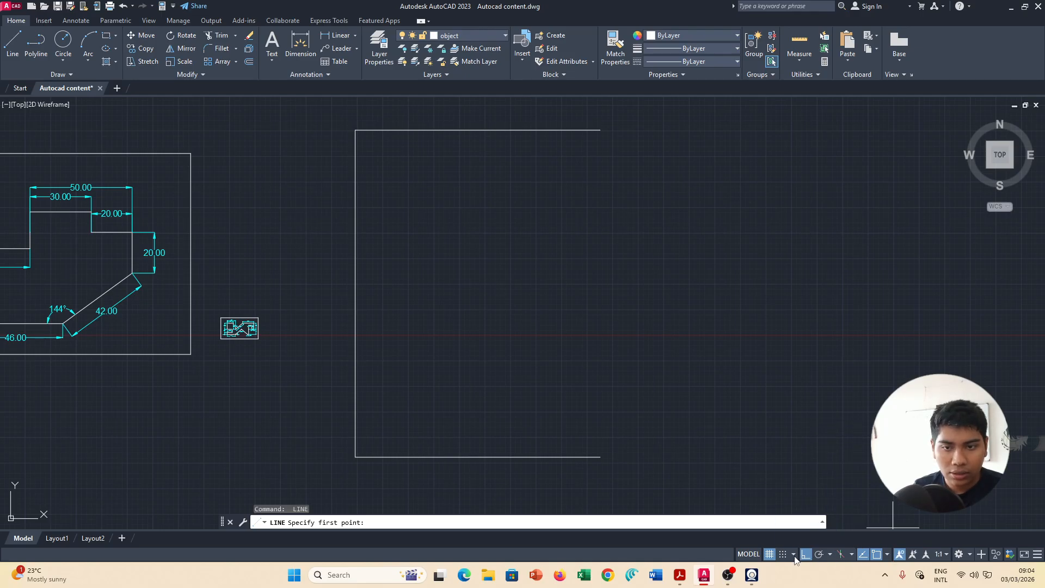
click(970, 556)
click(970, 556)
click(969, 556)
click(969, 556)
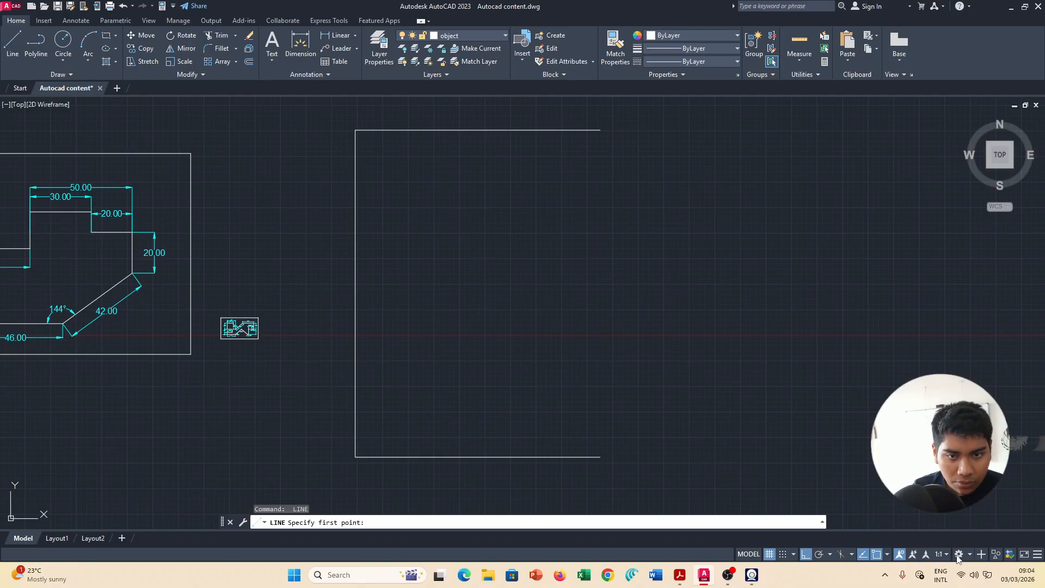
click(958, 557)
click(958, 556)
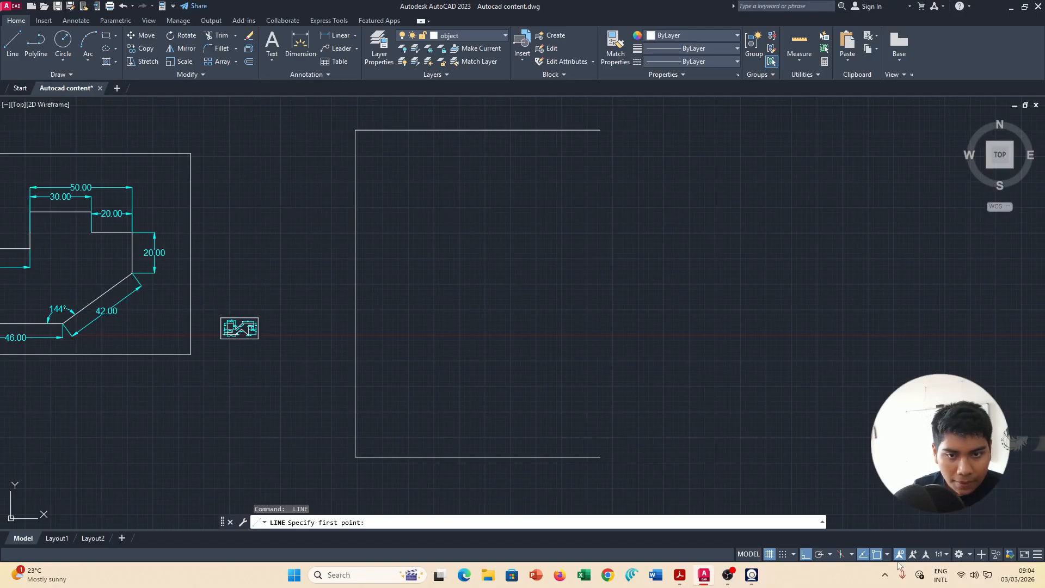
click(851, 556)
click(851, 557)
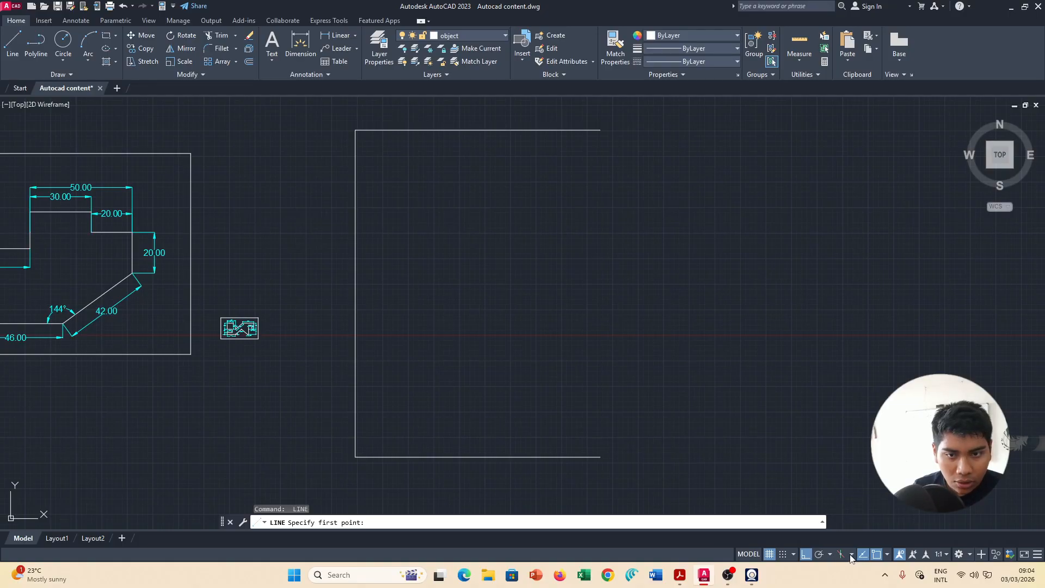
click(808, 555)
click(806, 555)
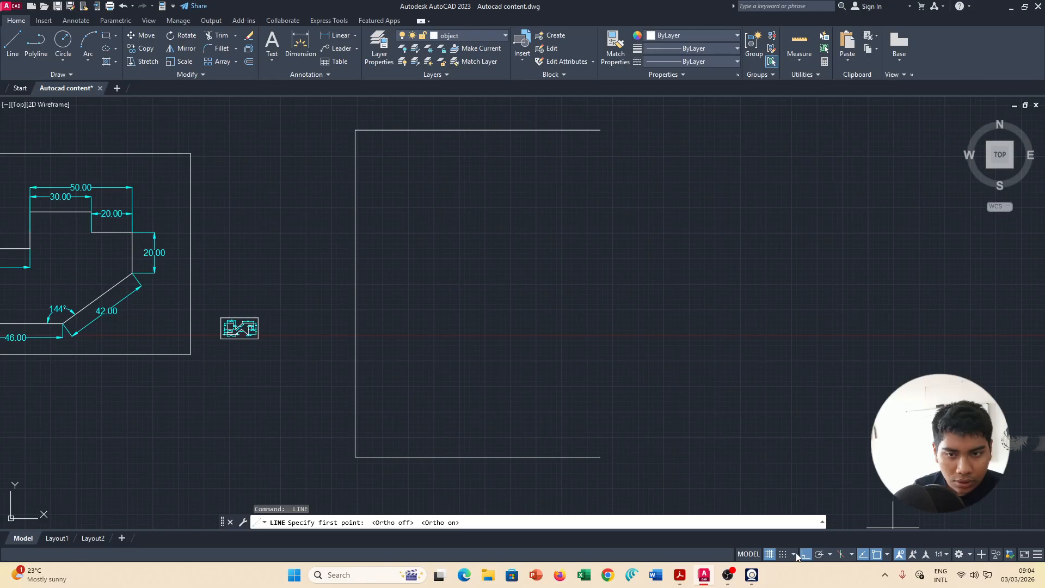
click(864, 554)
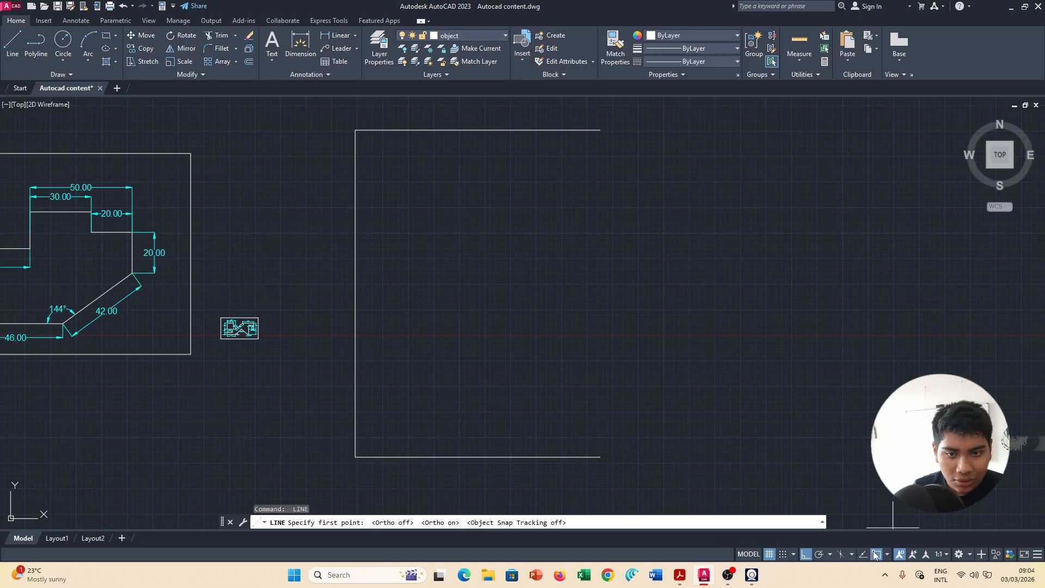
click(864, 555)
click(887, 554)
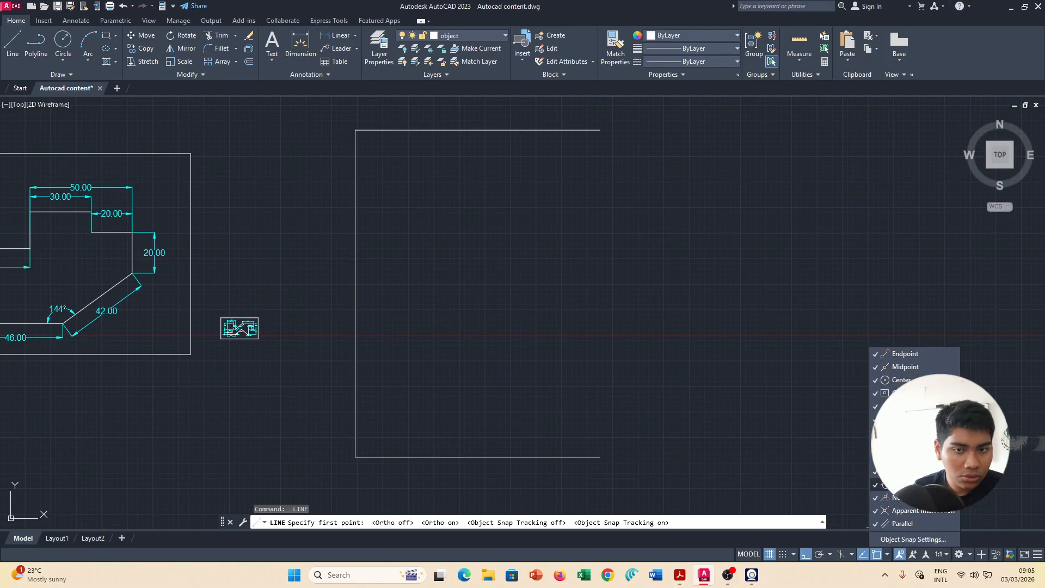
click(845, 450)
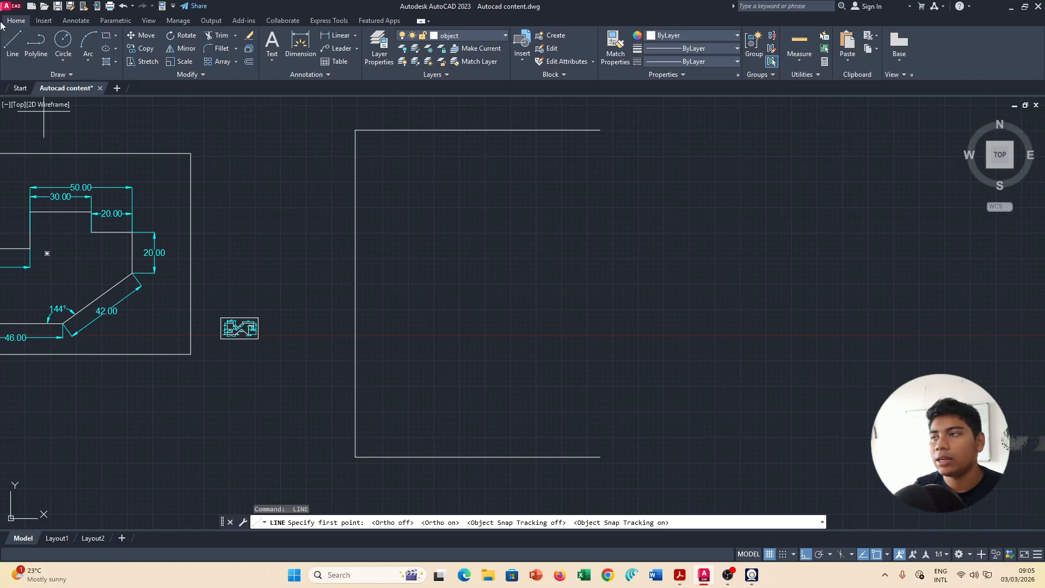
Start a line at the midpoint of the plate's left vertical edge.
click(12, 44)
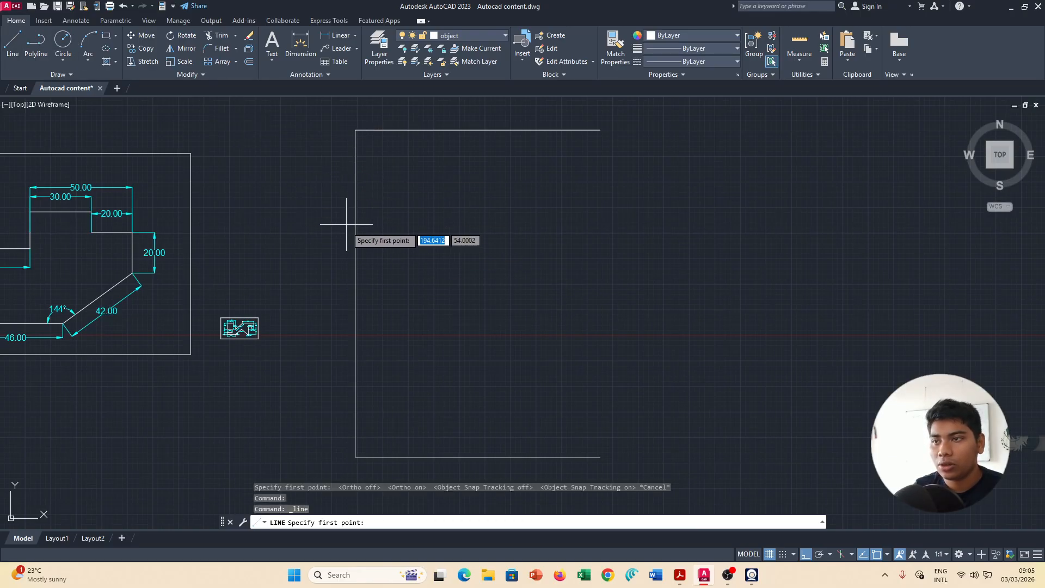
click(355, 292)
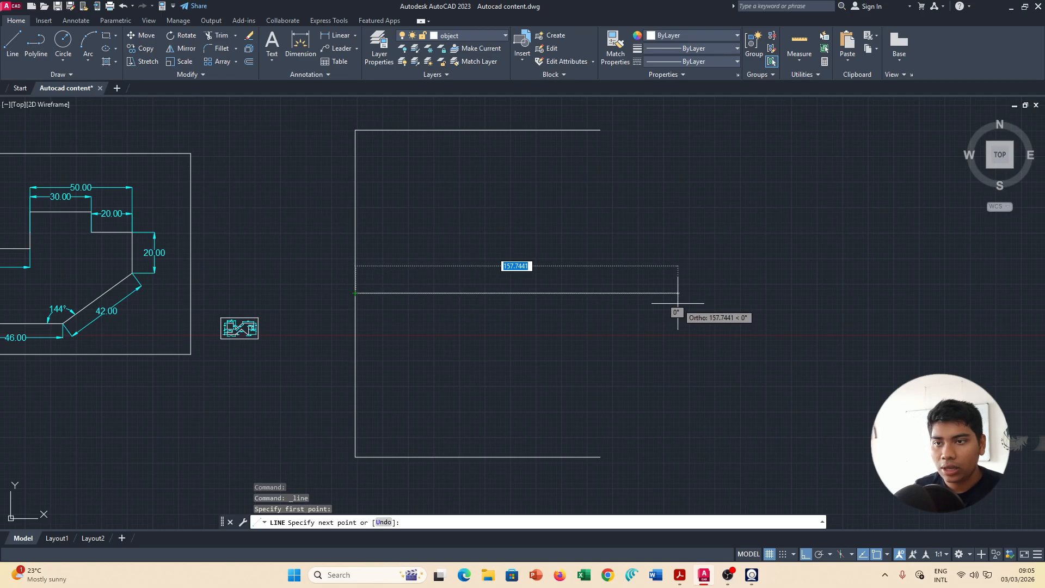
Switch to the PDF and add the plate's 120 and 230 lengths in Calculator to work out the overall length.
key(alt+Tab)
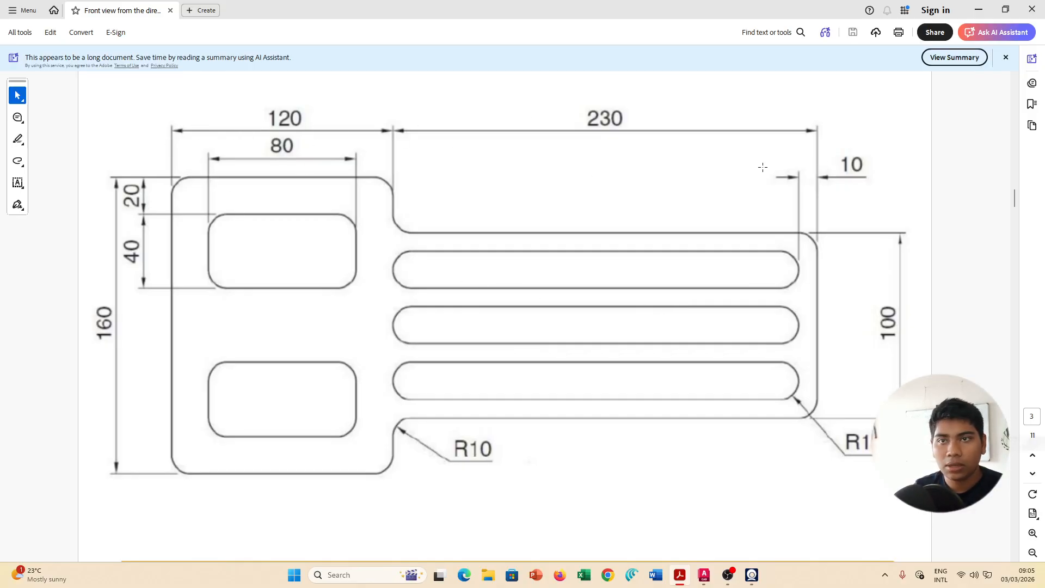
key(super)
text(calculator)
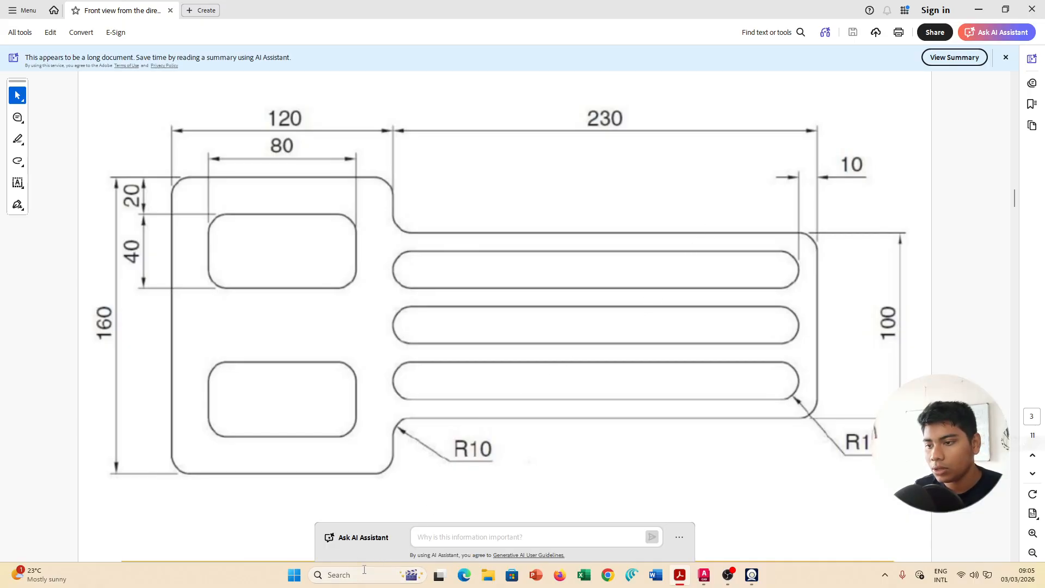
click(419, 164)
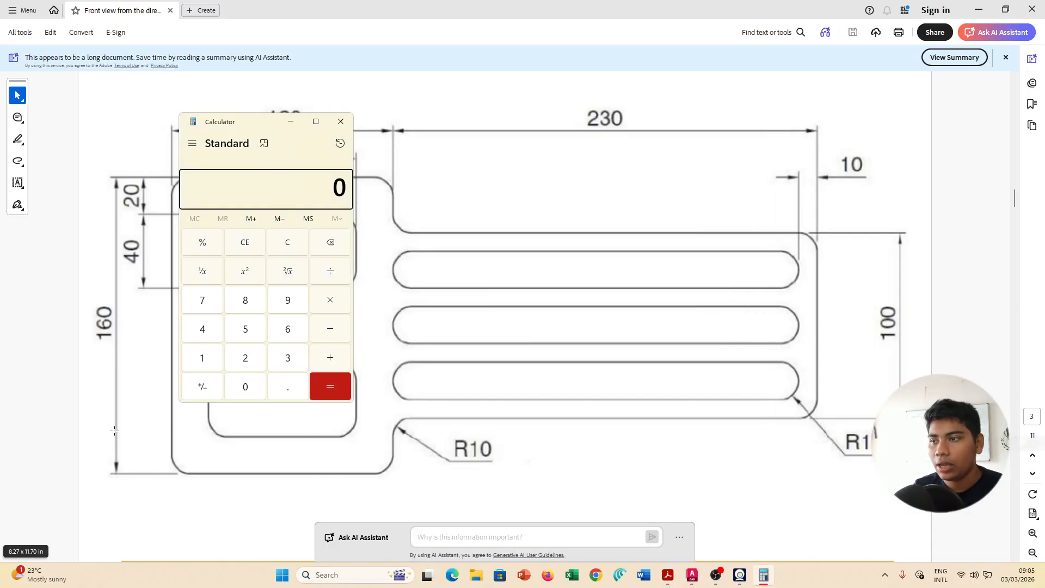
click(205, 359)
click(257, 361)
click(252, 381)
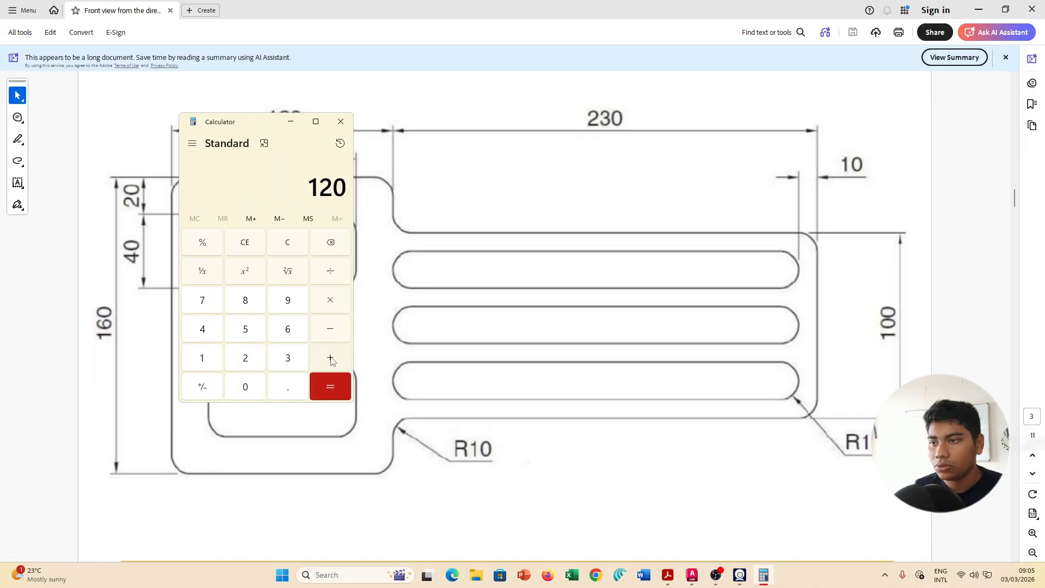
click(329, 356)
click(245, 365)
click(279, 361)
click(263, 380)
click(330, 387)
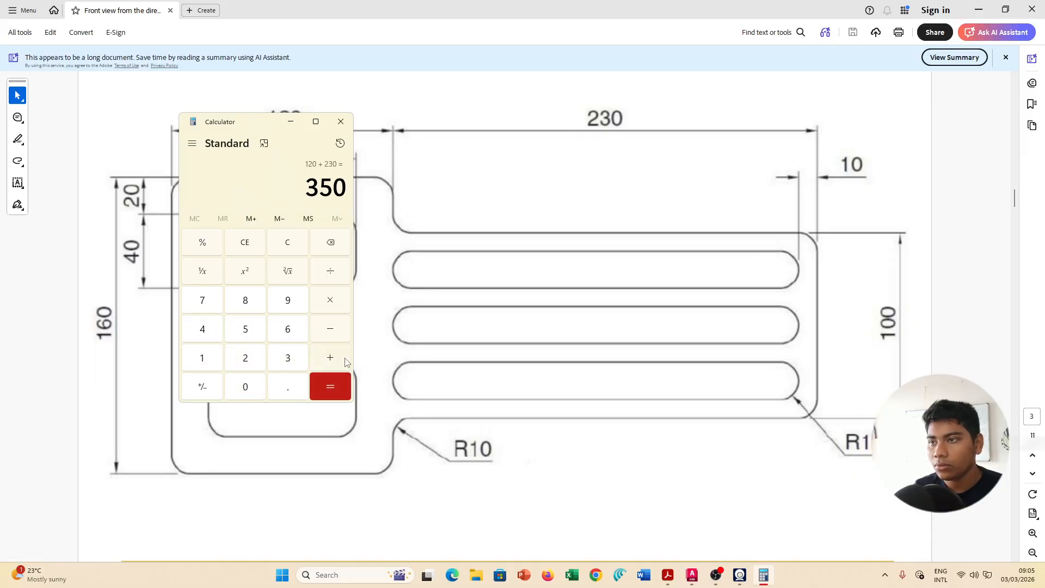
click(340, 121)
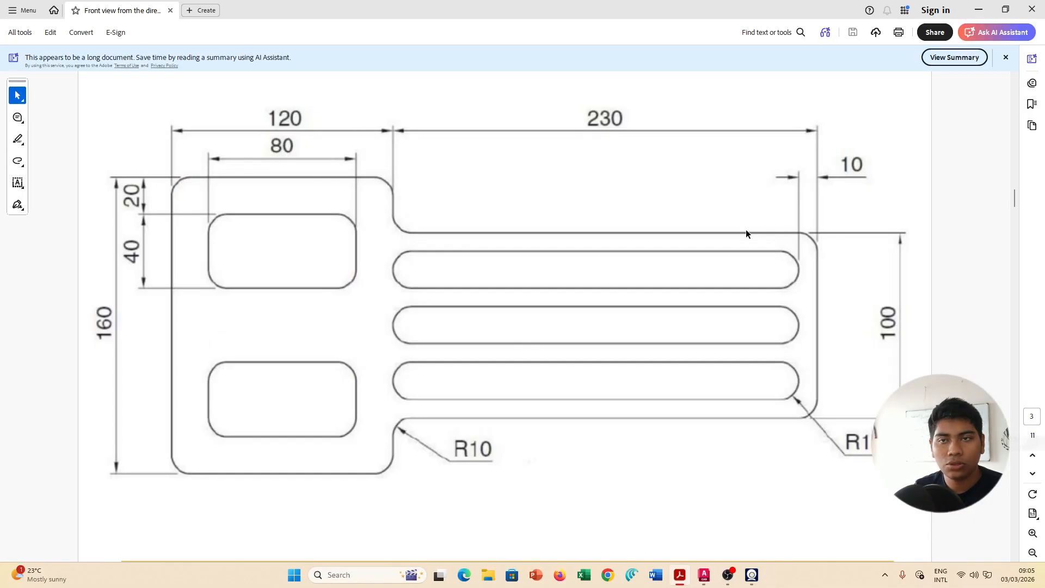
Switch to AutoCAD and finish the plate's horizontal centreline 350 units to the right from the left edge's midpoint.
key(alt+Tab)
text(3)
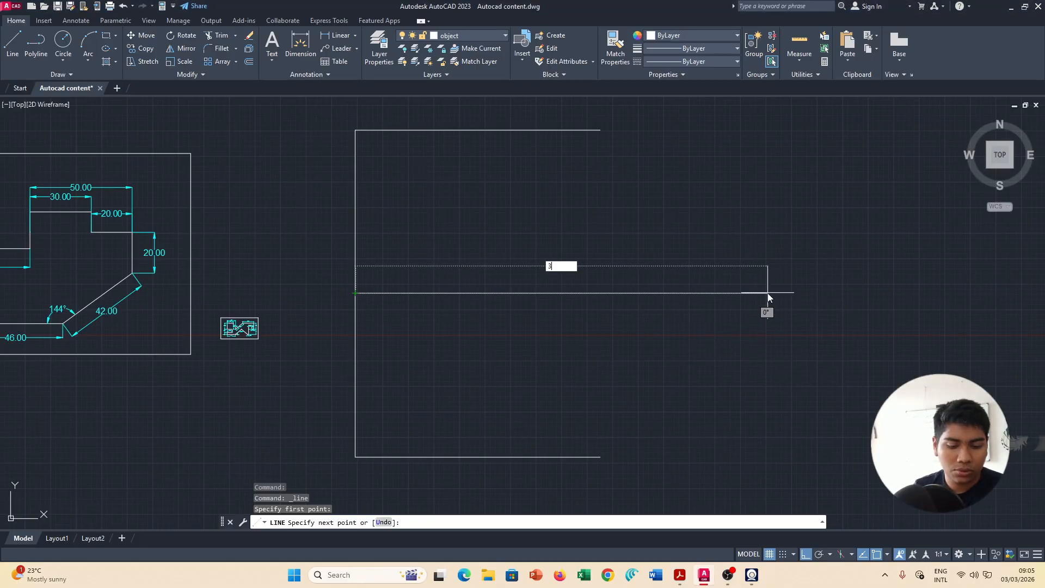
text(50)
key(Return)
mouse_move(808, 277)
middle_down()
mouse_move(514, 275)
mouse_move(474, 259)
middle_up()
scroll(473, 255, down, 2)
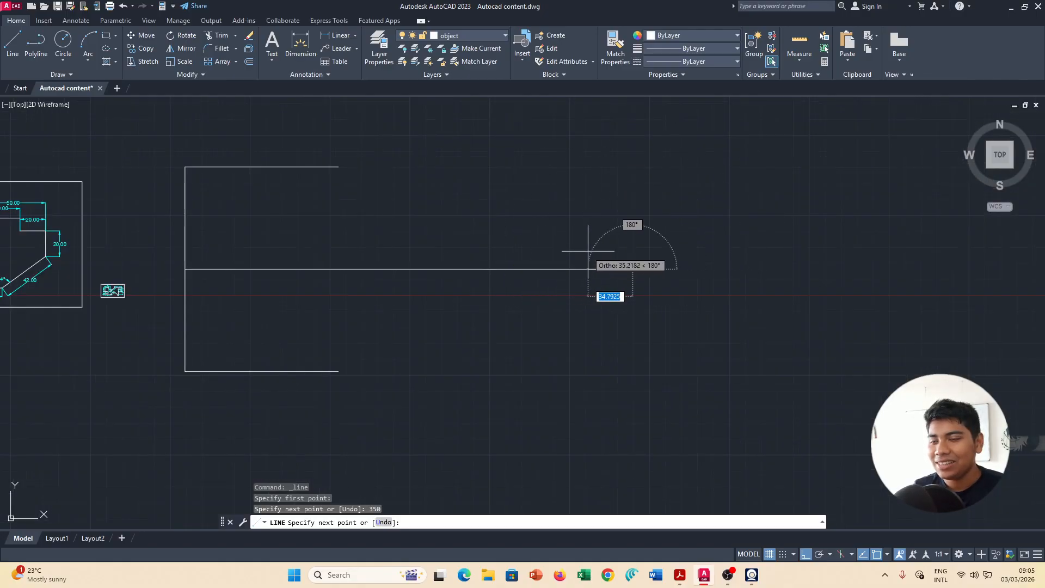
Check the right end's height in the PDF and draw a 50-unit vertical line upward from the centreline's right endpoint in AutoCAD.
key(alt+Tab)
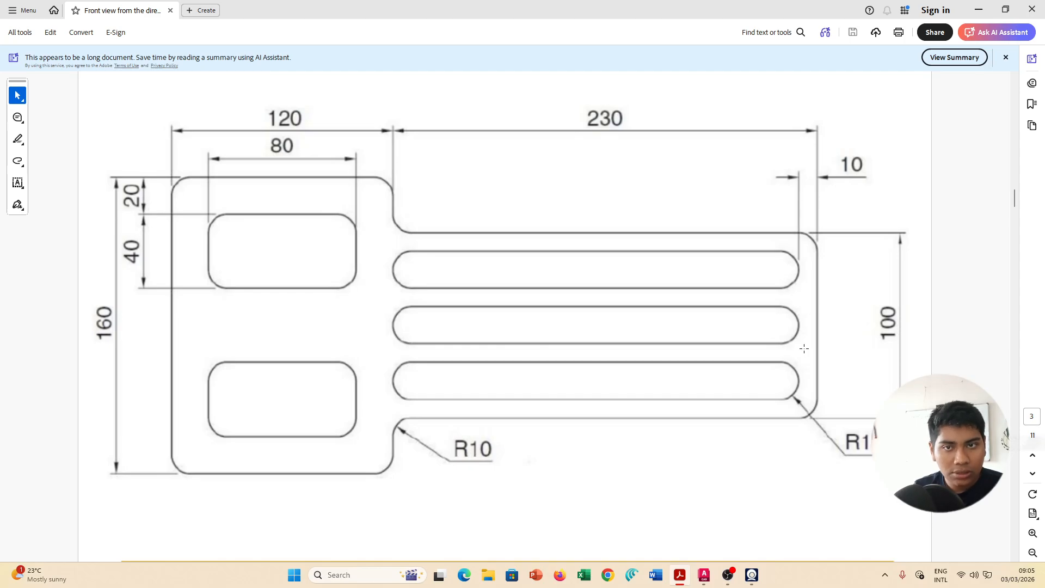
key(alt+Tab)
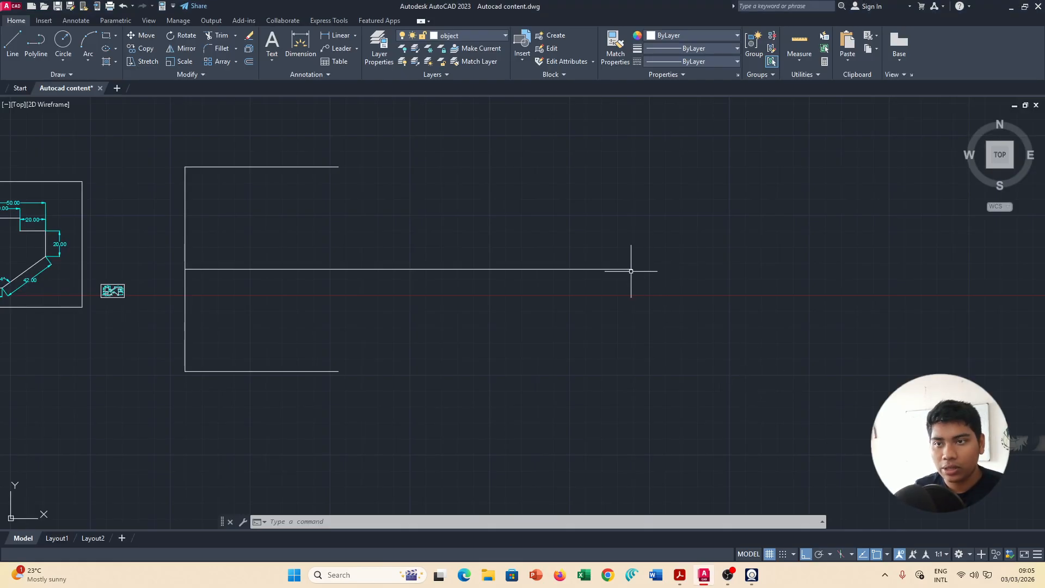
text(l)
key(Return)
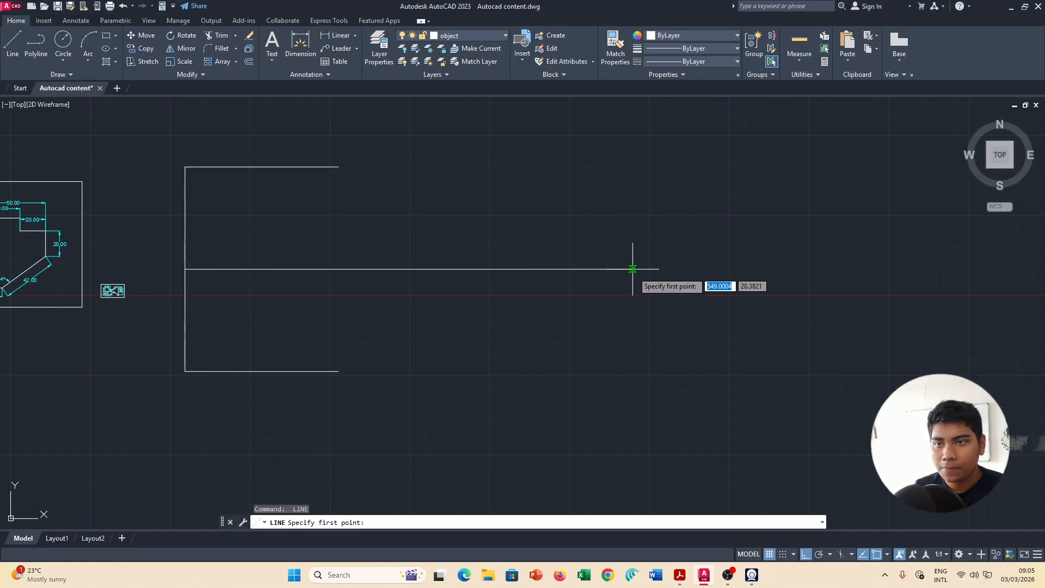
click(632, 268)
text(50)
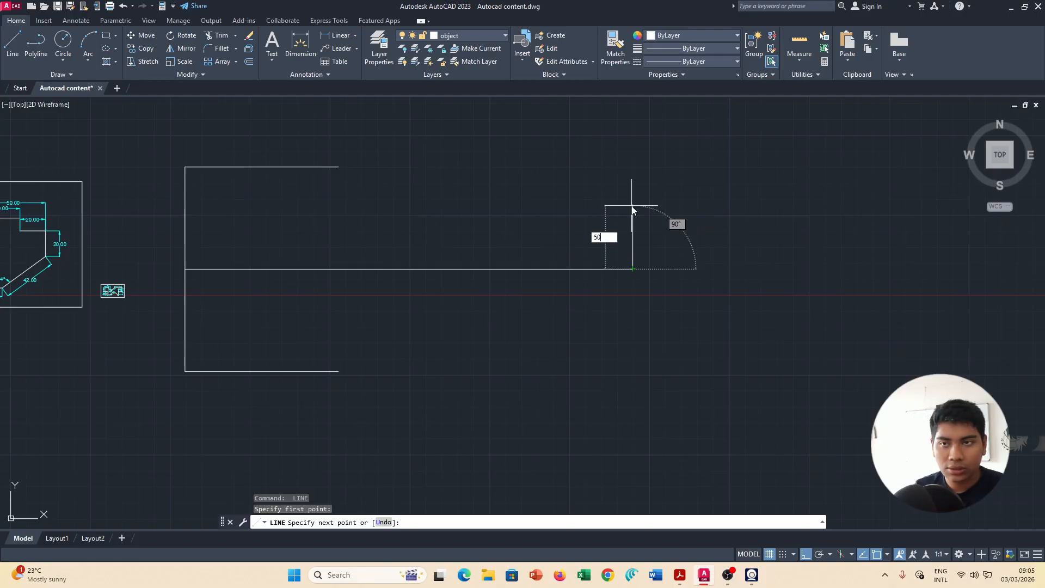
key(Return)
key(Escape)
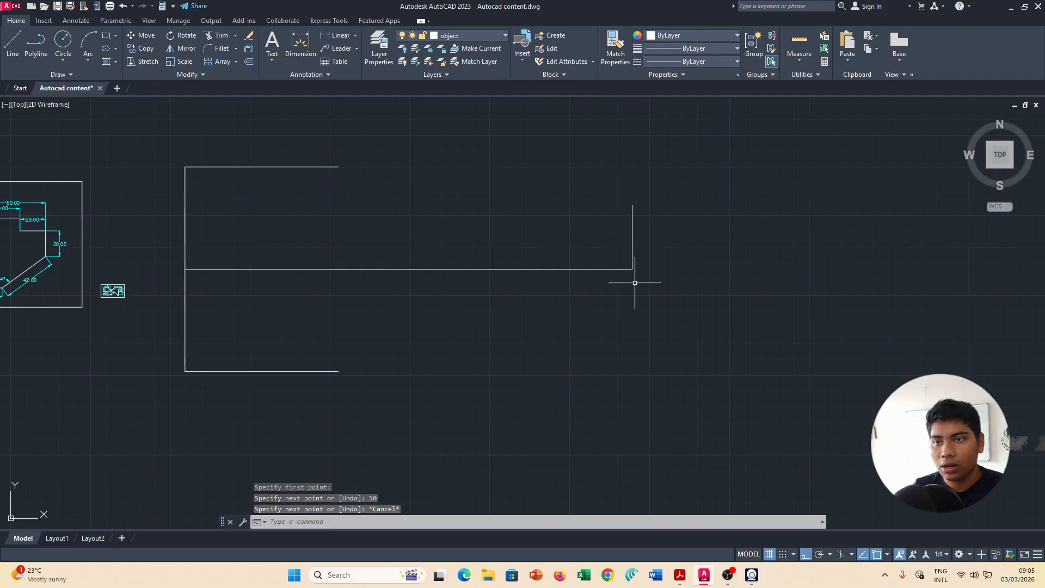
Draw a 50-unit vertical line downward from the centreline's right endpoint.
key(Return)
click(633, 269)
text(50)
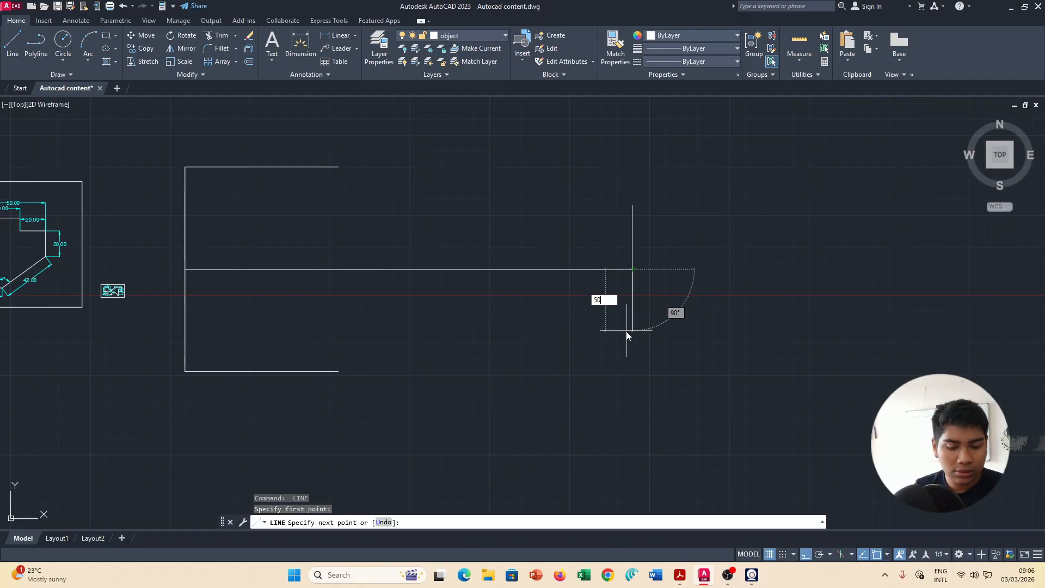
key(Return)
key(Escape)
After checking the PDF, draw the narrow section's lower edge 230 units leftward from the right edge's bottom endpoint, aligned with the 120-unit lower edge's end.
key(alt+Tab)
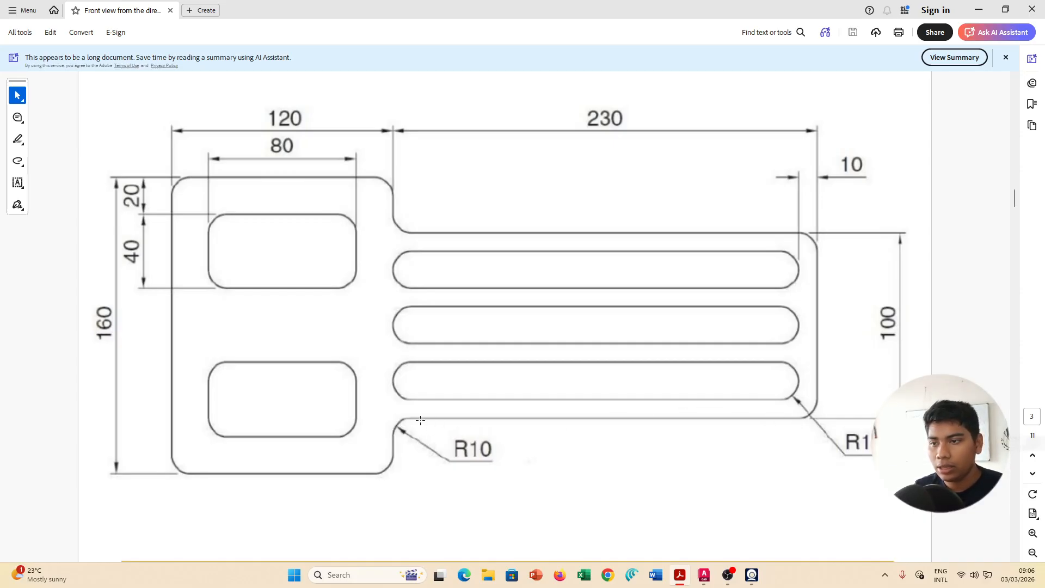
key(alt+Tab)
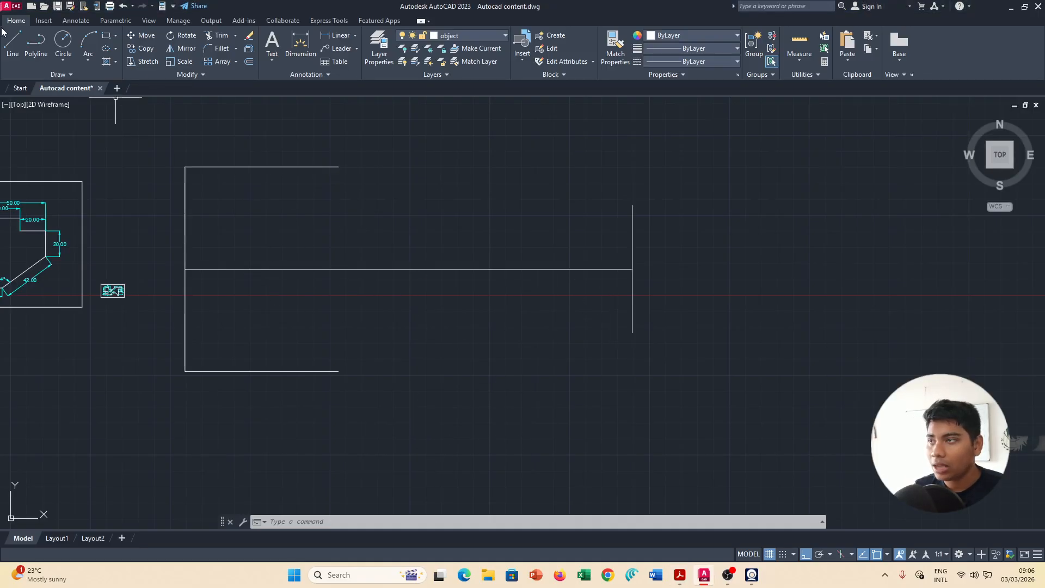
click(12, 49)
click(632, 332)
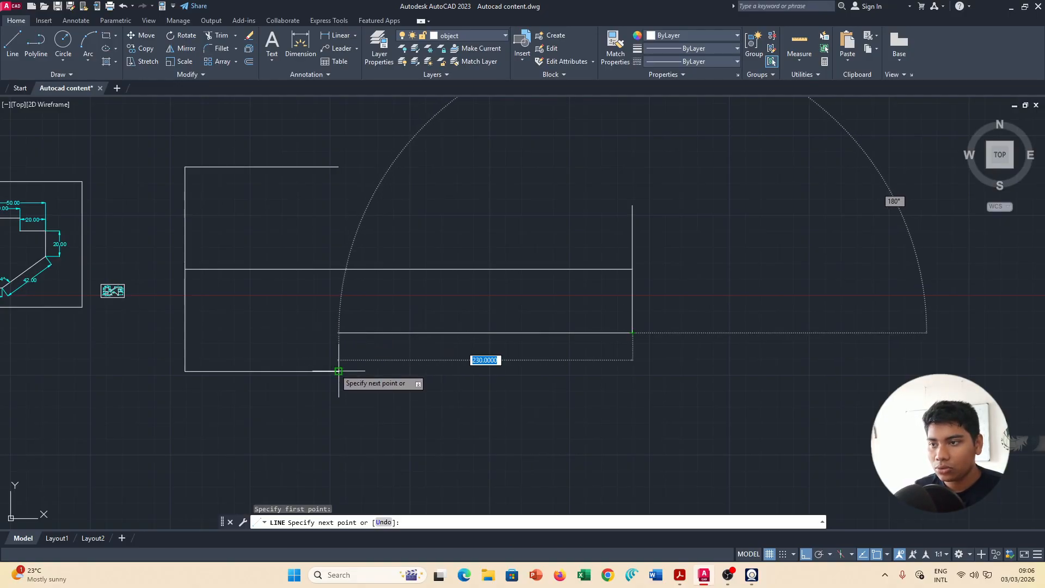
click(338, 333)
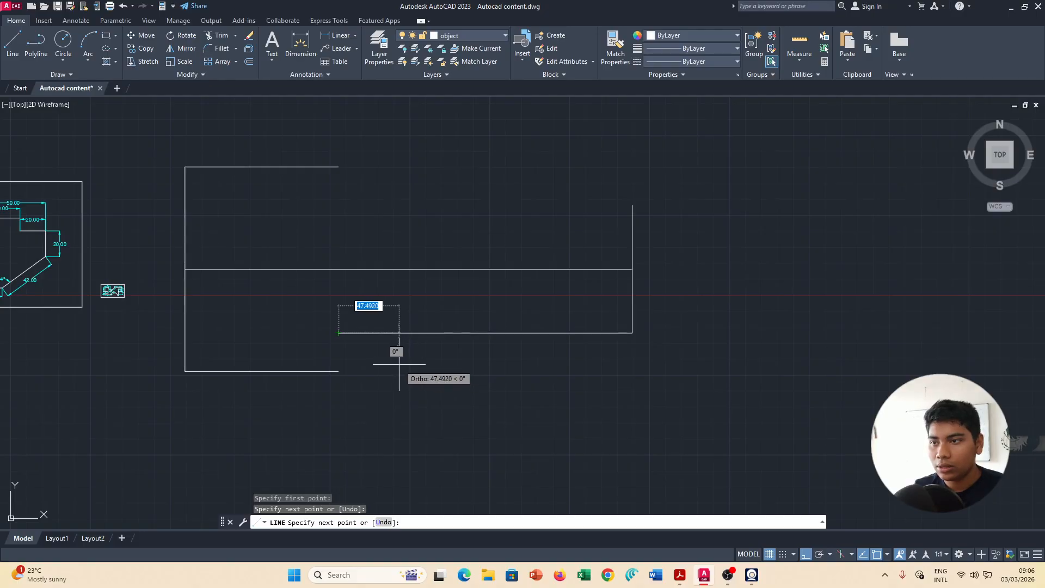
key(Return)
Draw the narrow section's upper edge leftward from the right edge's top endpoint, ending in line with the 120-unit upper edge's end.
key(Return)
click(632, 205)
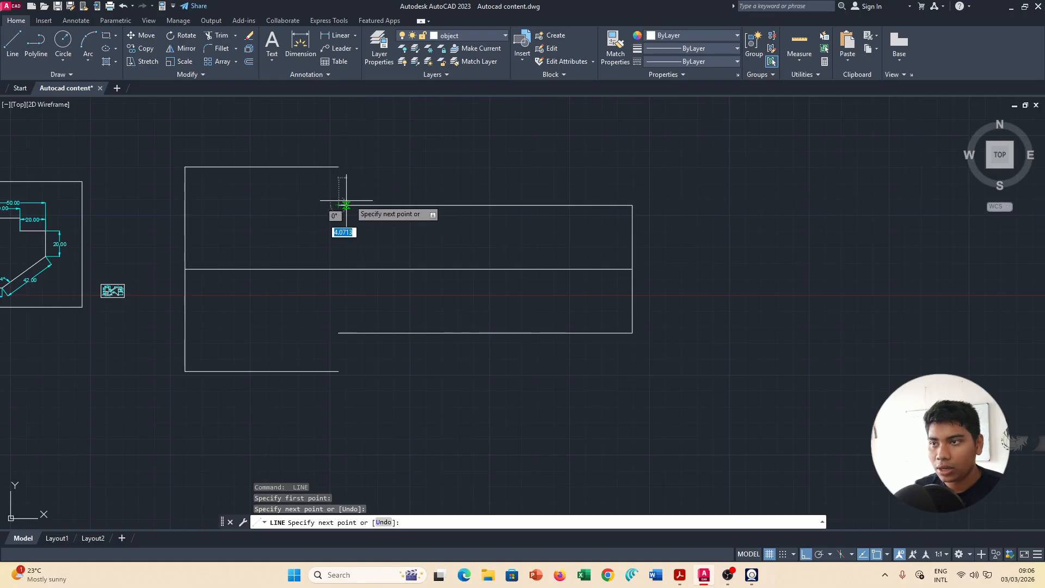
key(Escape)
Connect the right end of the plate's 120-unit lower edge to the narrow section's lower edge with a vertical line.
scroll(325, 321, up, 4)
scroll(325, 321, down, 2)
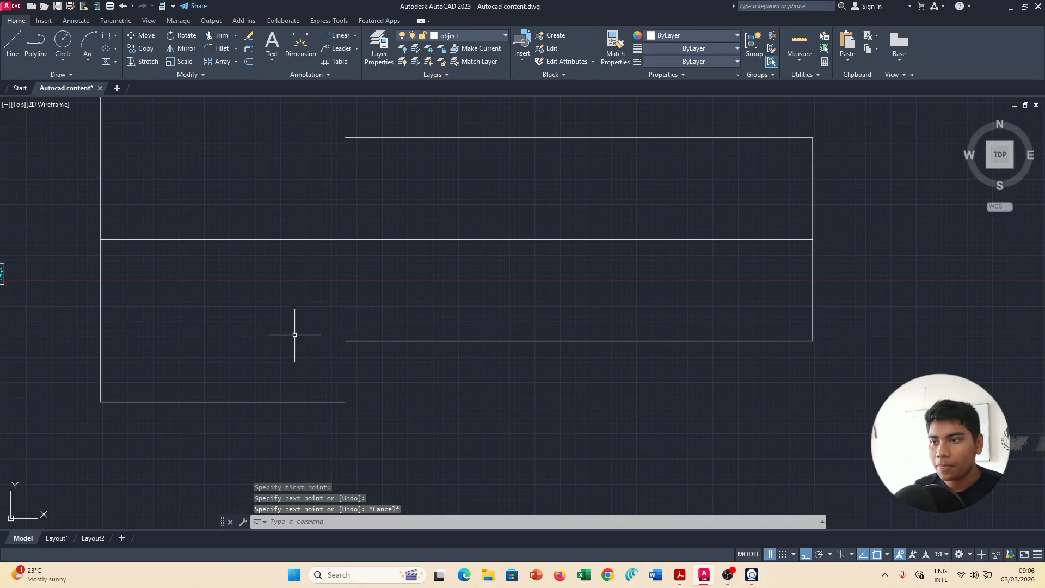
click(12, 44)
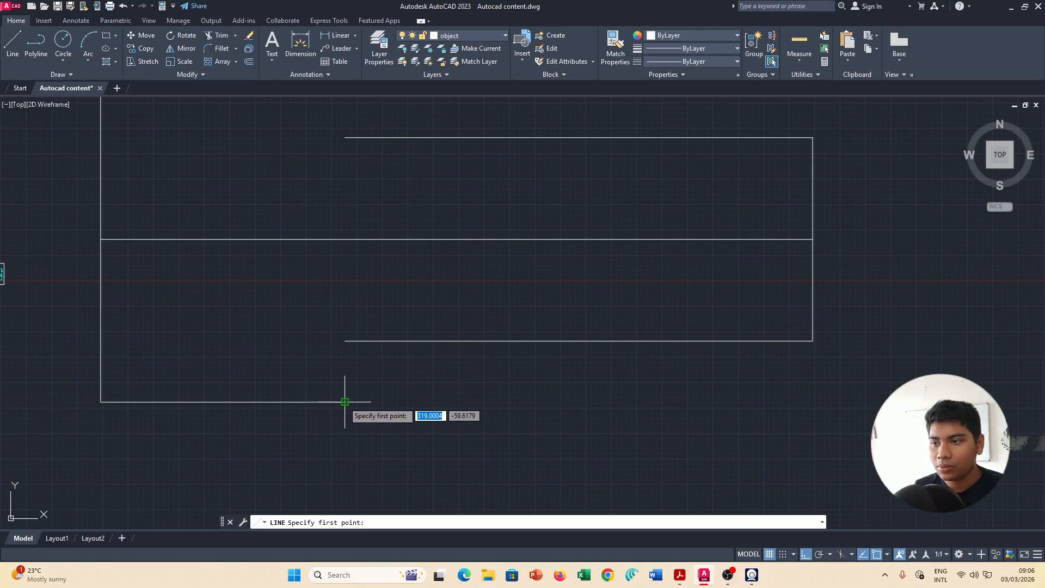
click(344, 402)
click(345, 342)
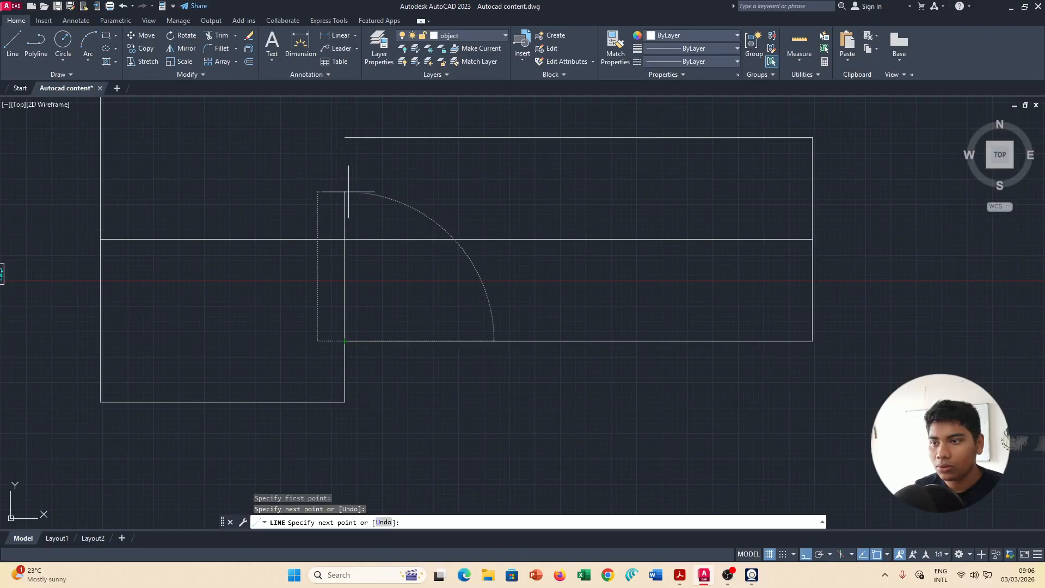
key(Escape)
scroll(373, 214, up, 3)
scroll(378, 205, down, 5)
middle_drag(378, 205, 376, 320)
scroll(345, 300, up, 2)
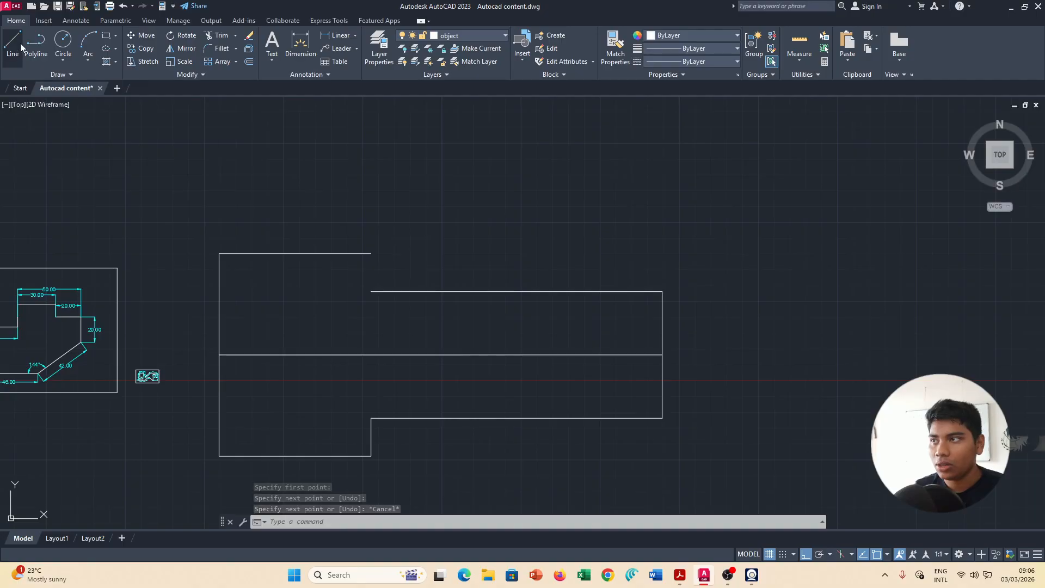
Connect the right end of the plate's 120-unit upper edge to the narrow section's upper edge with a vertical line.
click(12, 40)
click(371, 292)
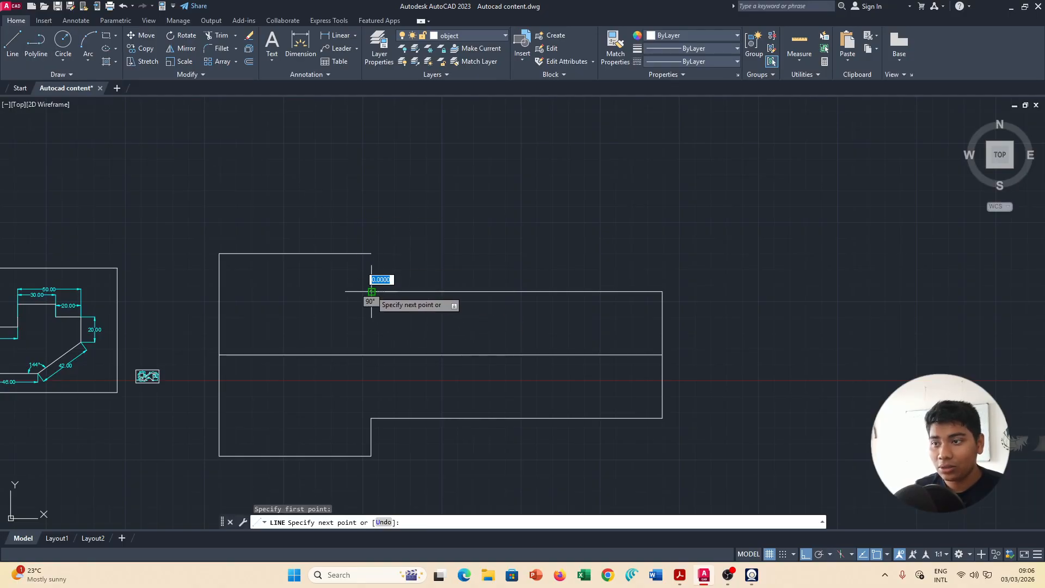
click(371, 254)
key(Escape)
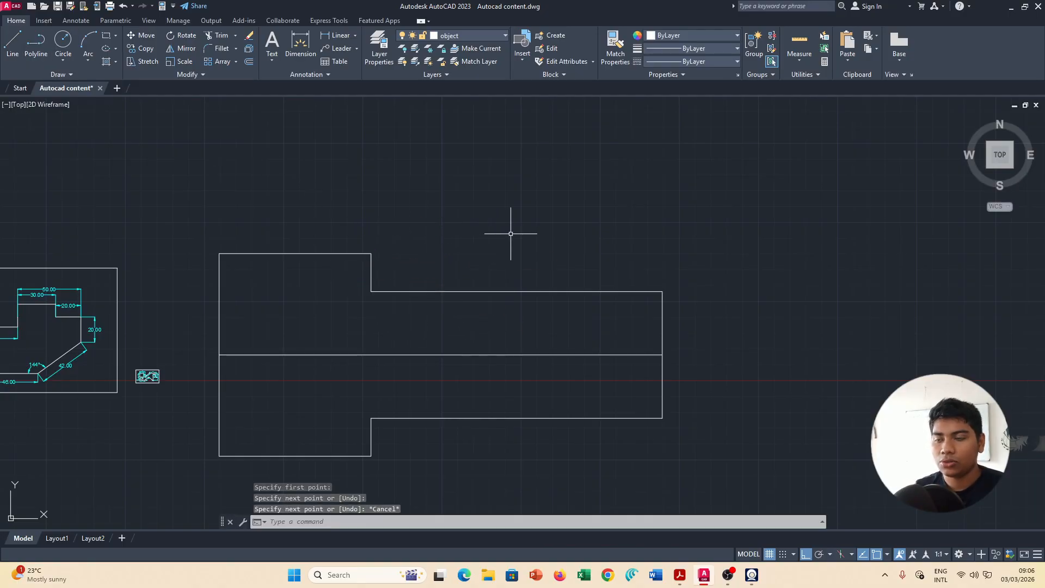
After checking the PDF, draw a 20-unit vertical line downward from the midpoint of the plate's 120-unit upper edge.
key(alt+Tab)
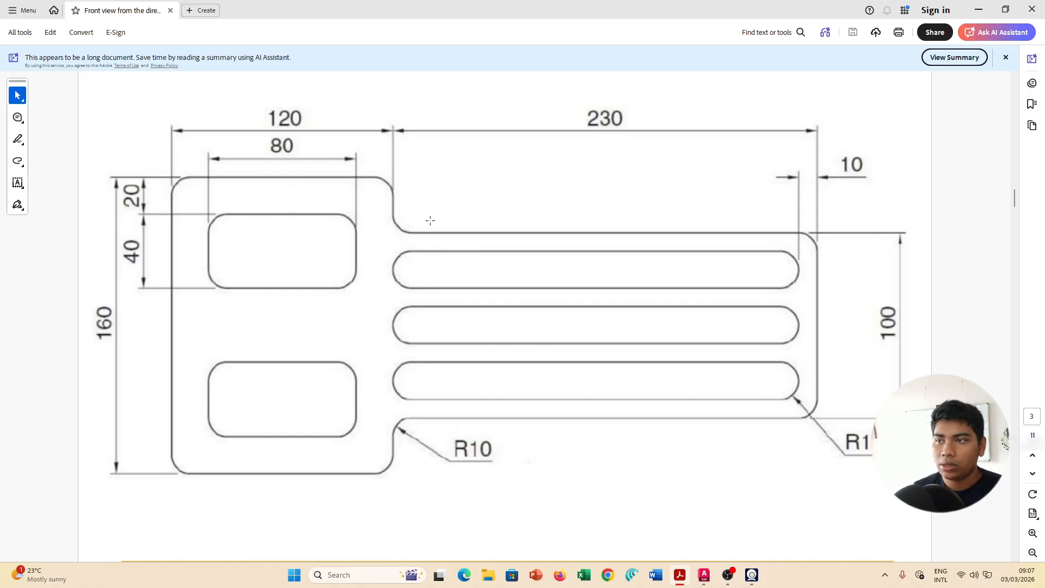
key(alt+Tab)
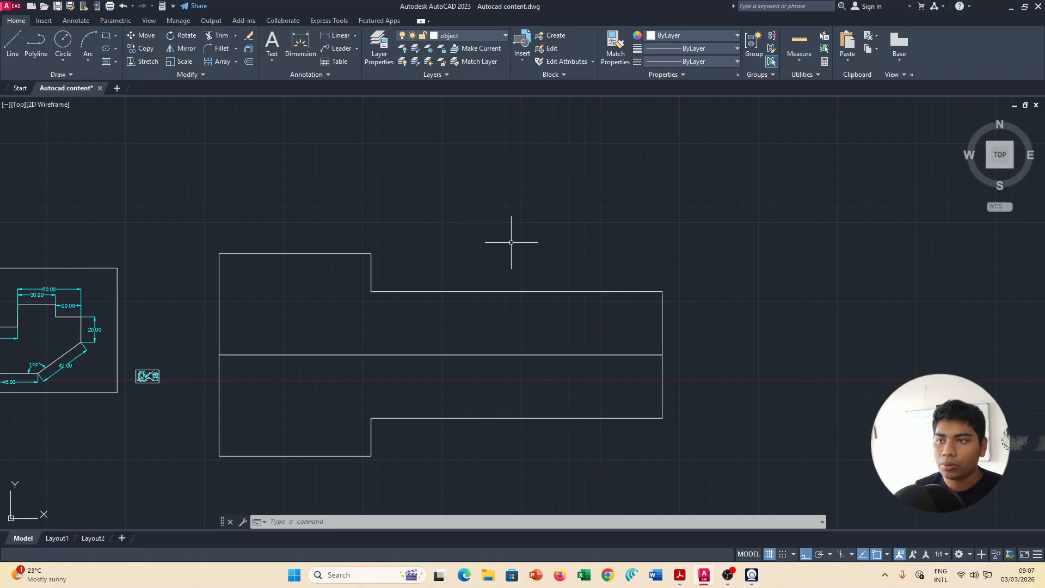
click(12, 45)
key(alt+Tab)
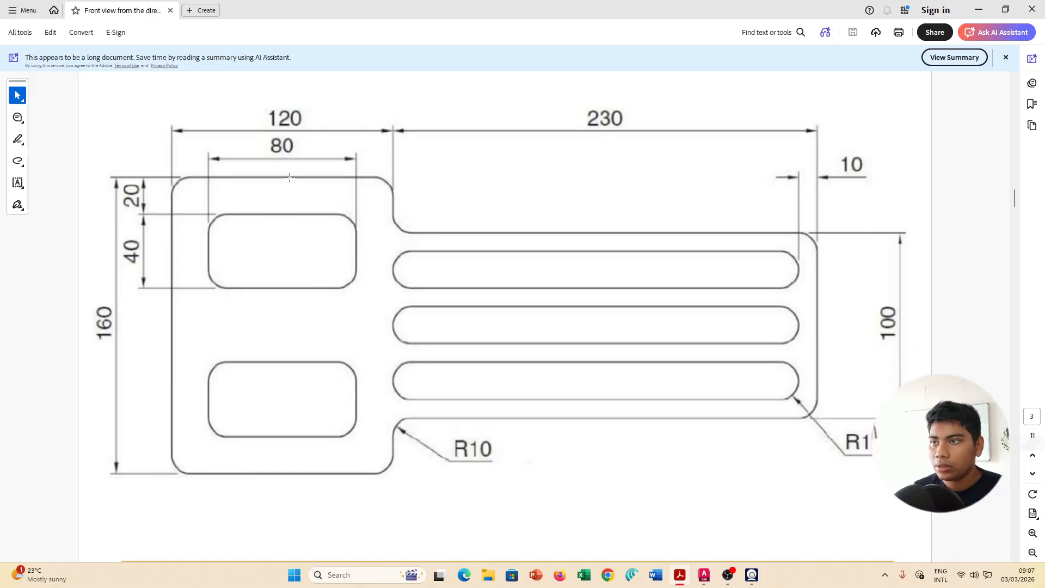
key(alt+Tab)
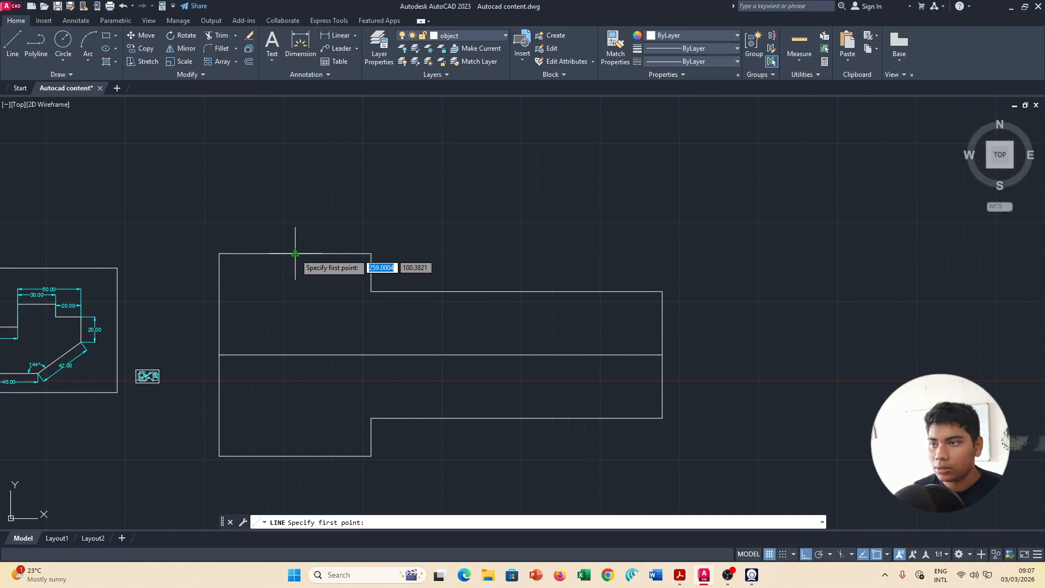
key(alt+Tab)
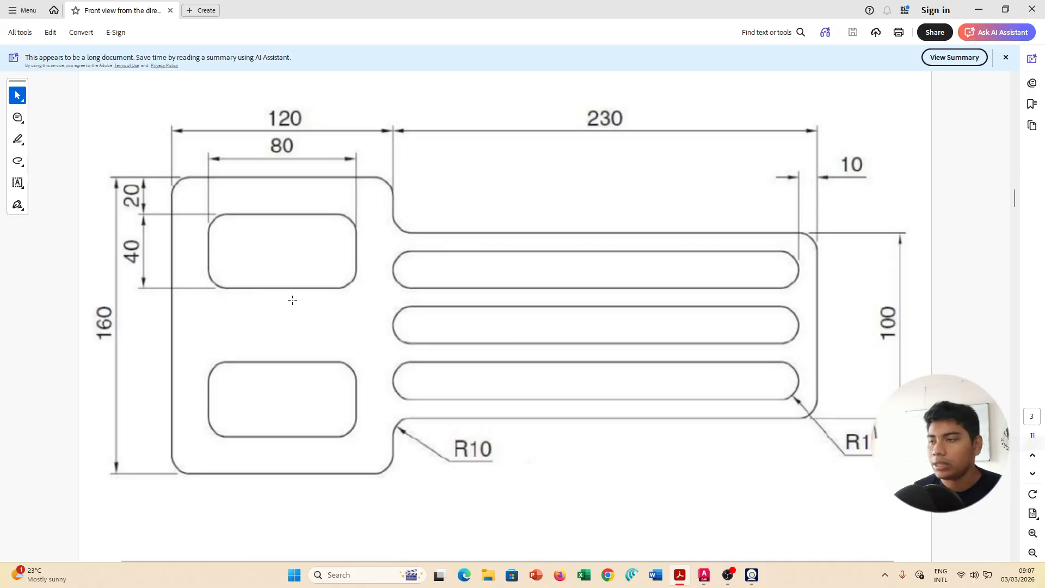
key(alt+Tab)
key(alt+Tab)
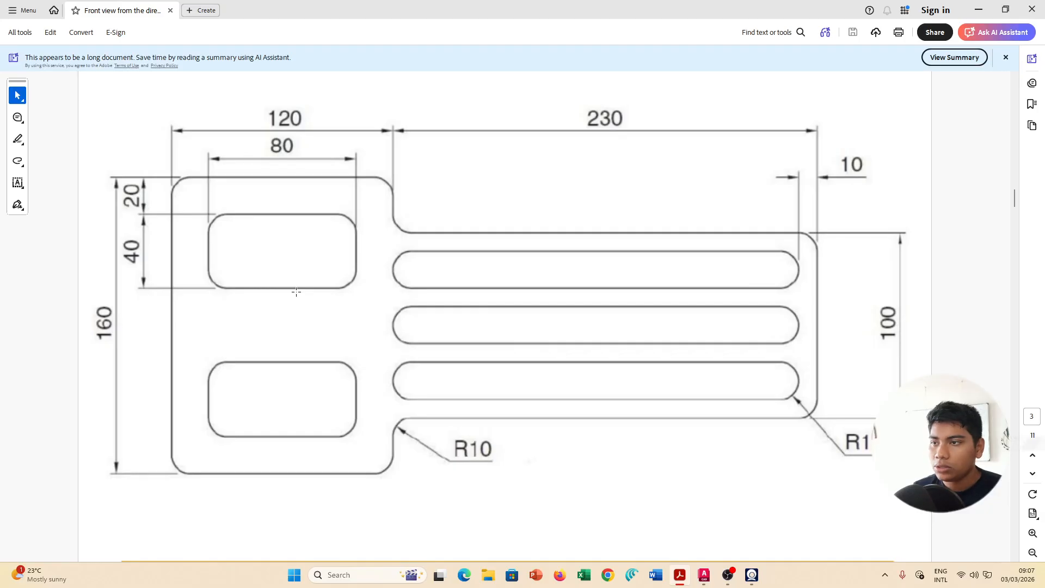
key(alt+Tab)
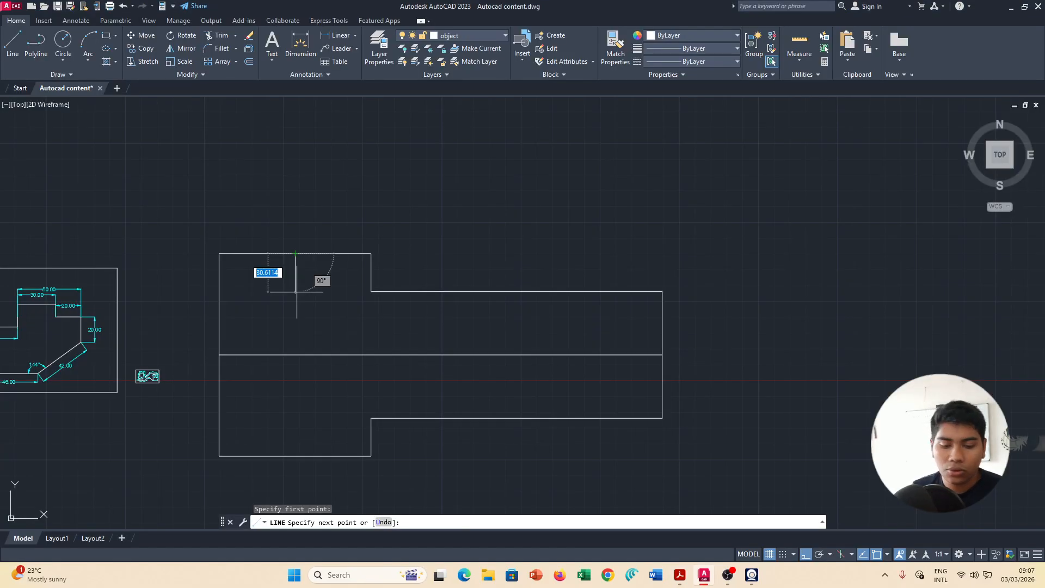
text(20)
key(Return)
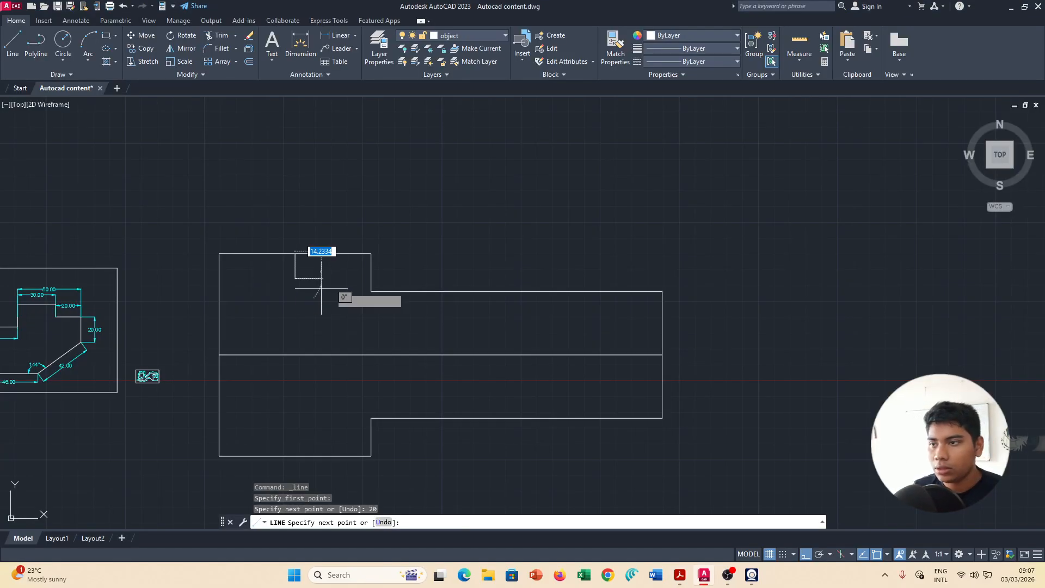
From the 20-unit line's lower end, draw the upper window's first two segments, 40 units rightward and 40 units downward.
key(alt+Tab)
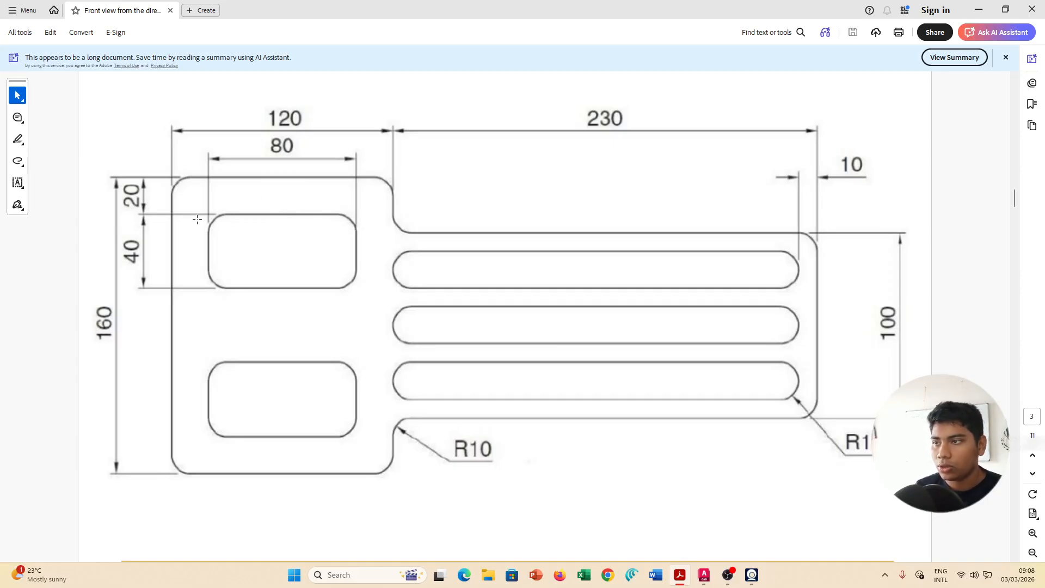
key(alt+Tab)
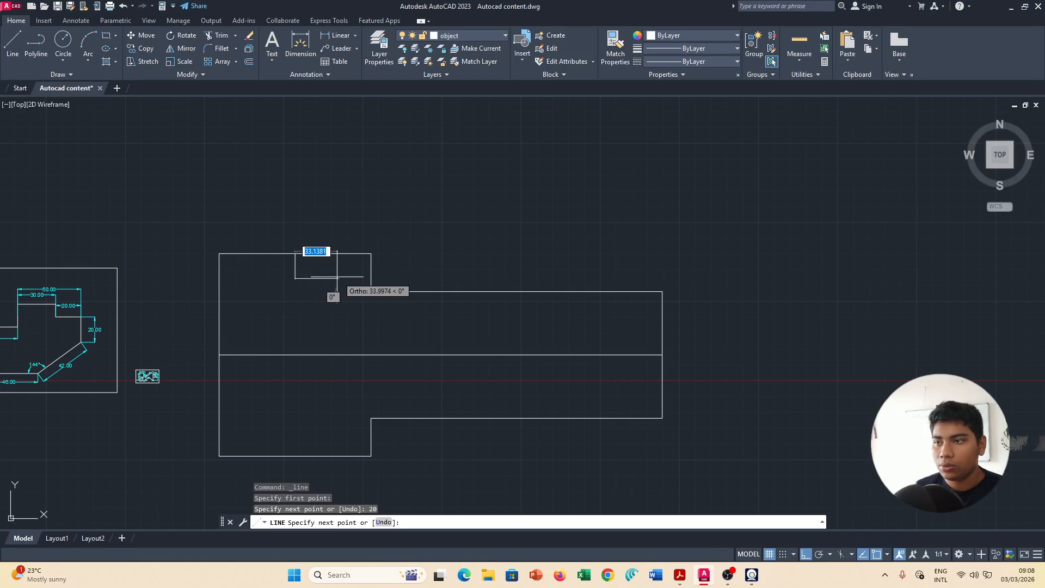
text(40)
key(Return)
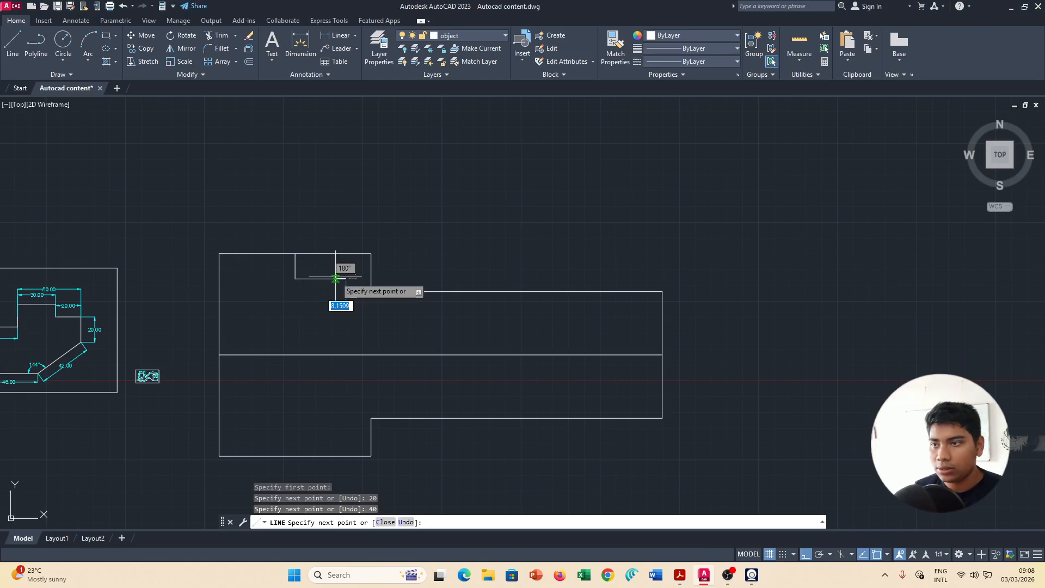
text(40)
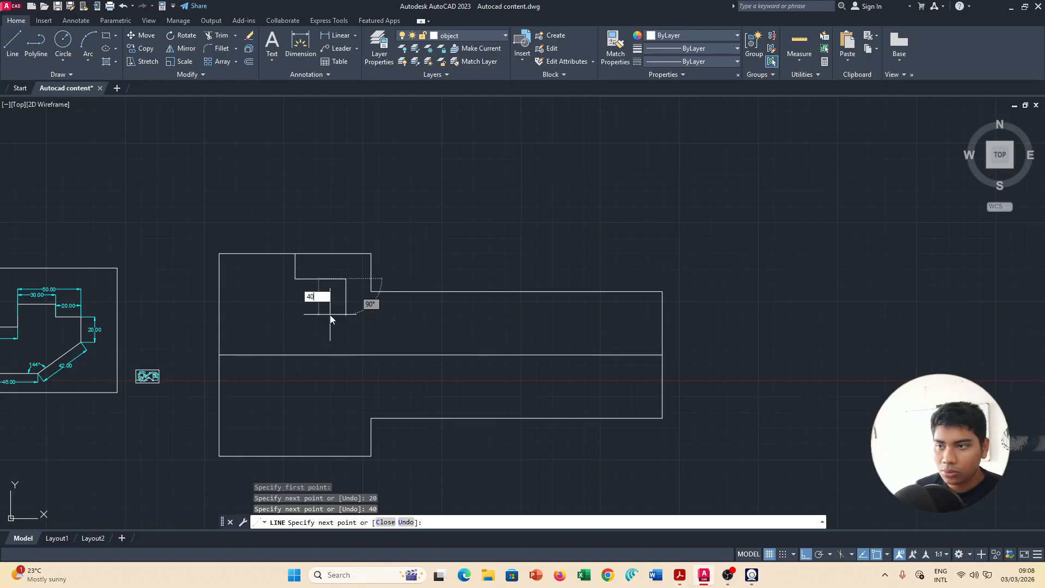
key(Return)
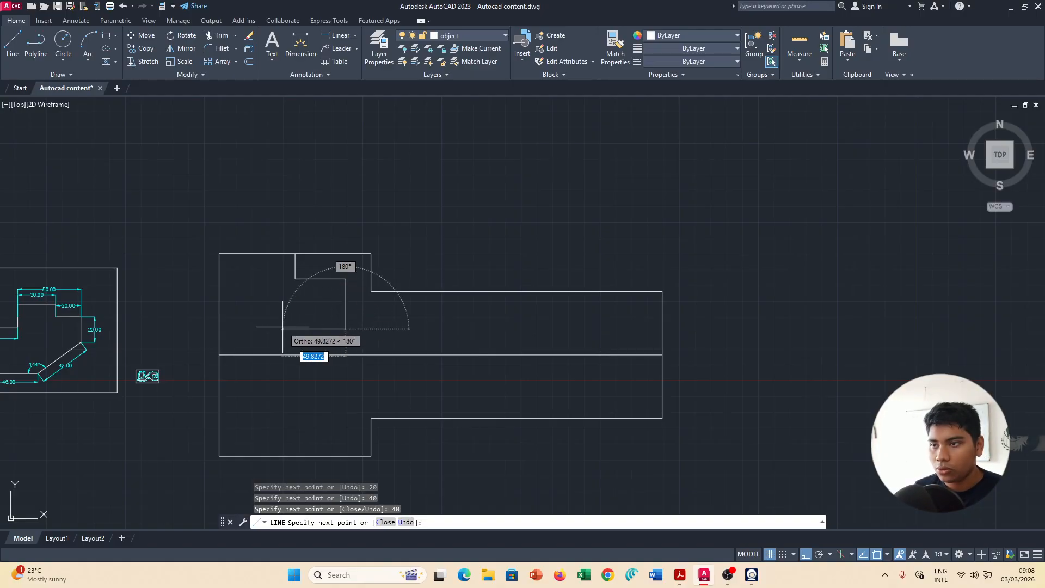
Complete the upper rectangular window with segments 80 units leftward and 40 units upward, closing it at the 20-unit line's end.
key(alt+Tab)
key(alt+Tab)
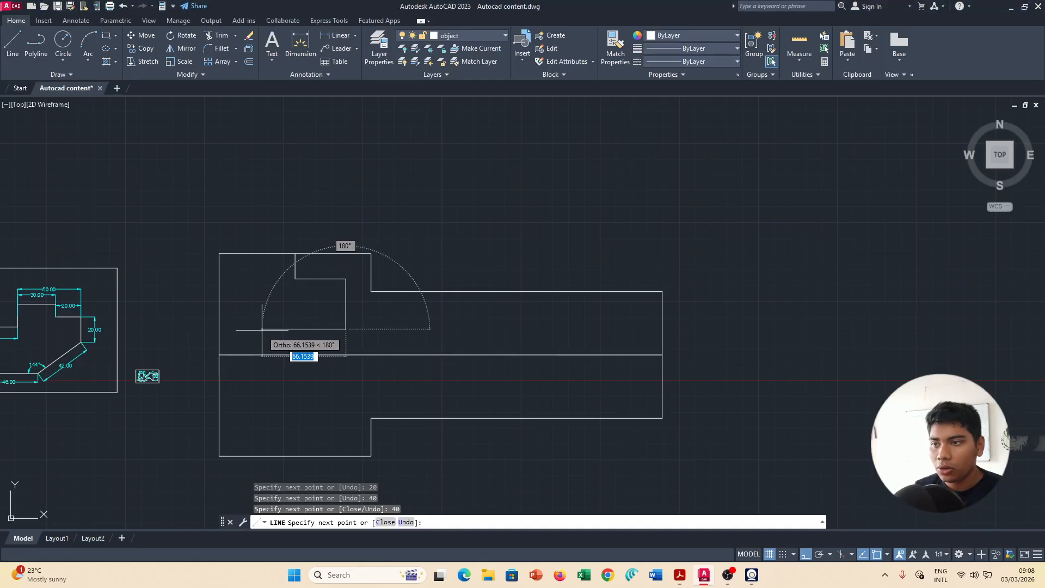
text(80)
key(Return)
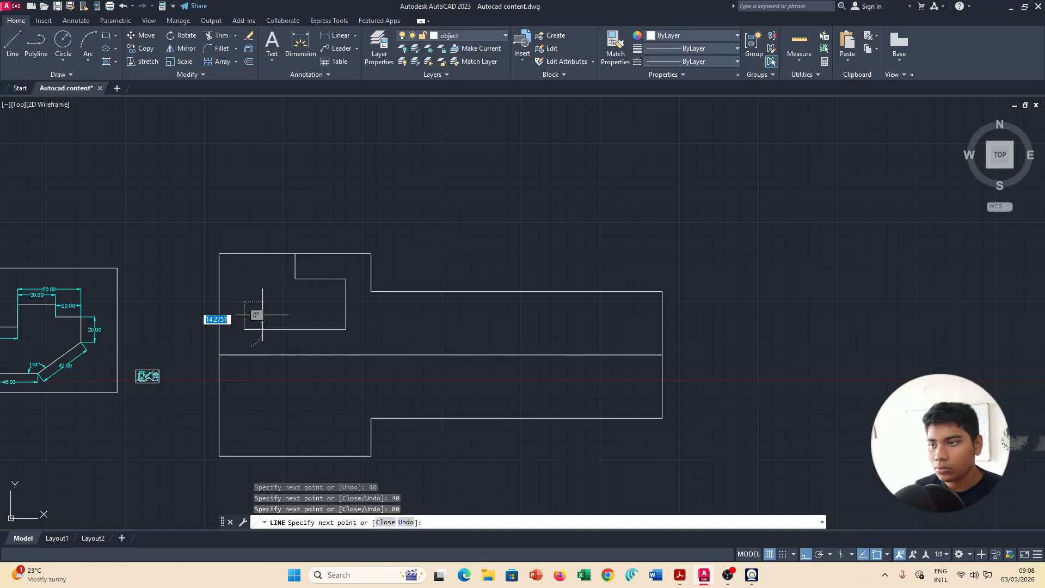
text(40)
key(Return)
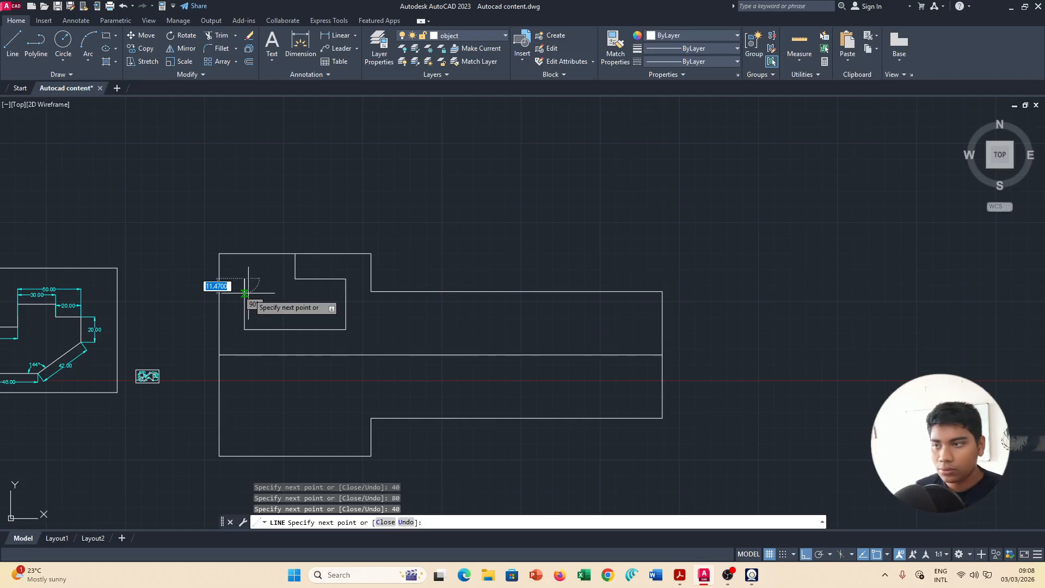
click(295, 279)
key(Escape)
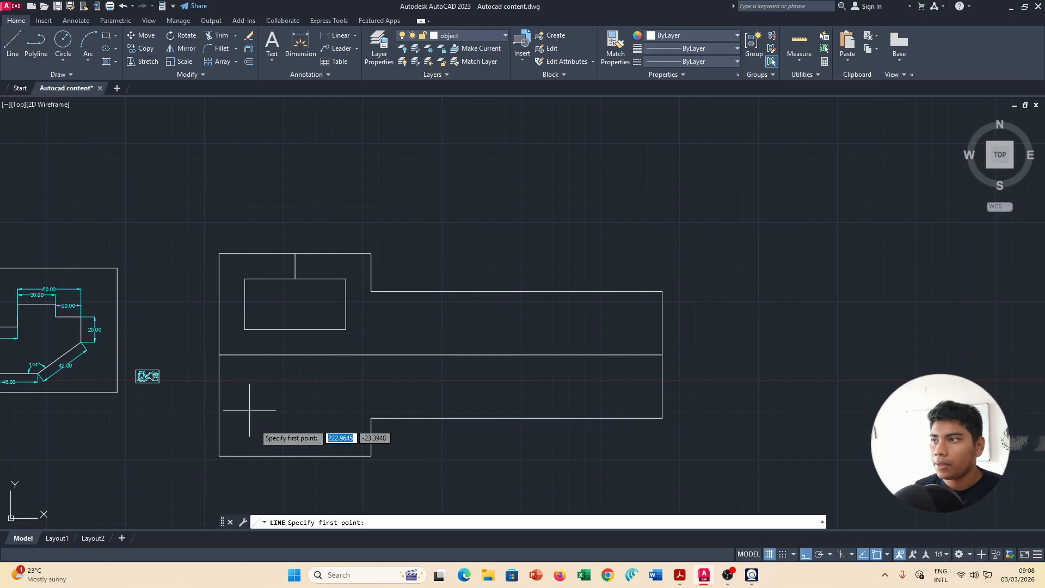
Draw a 20-unit vertical line upward from the midpoint of the plate's 120-unit lower edge and check the lower window in the PDF.
click(295, 455)
text(20)
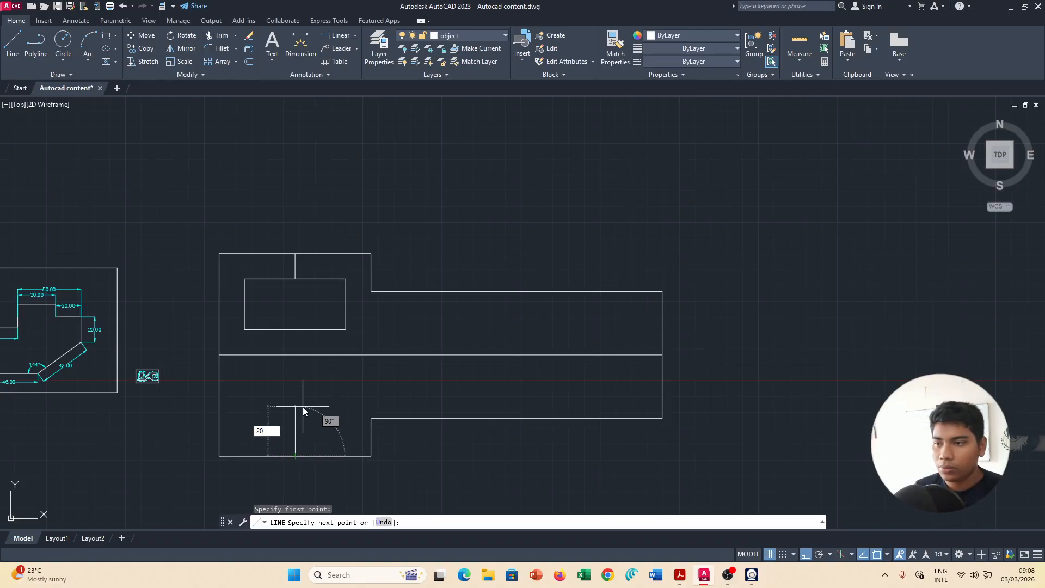
key(Return)
key(alt+Tab)
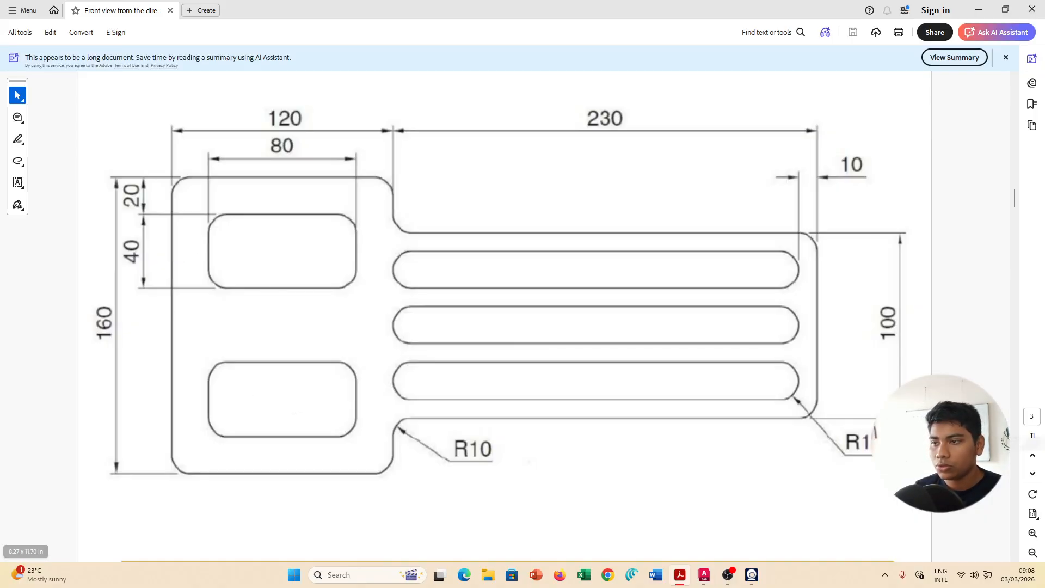
key(alt+Tab)
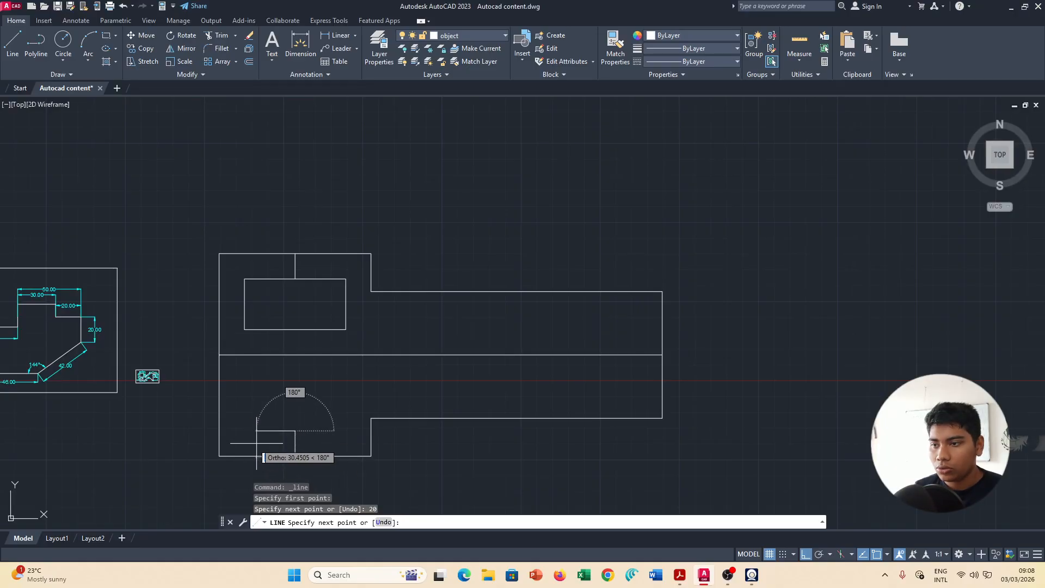
Draw the 80 by 40 lower rectangular window with connected lines, centred on the upper end of the lower 20-unit line.
text(40)
key(Return)
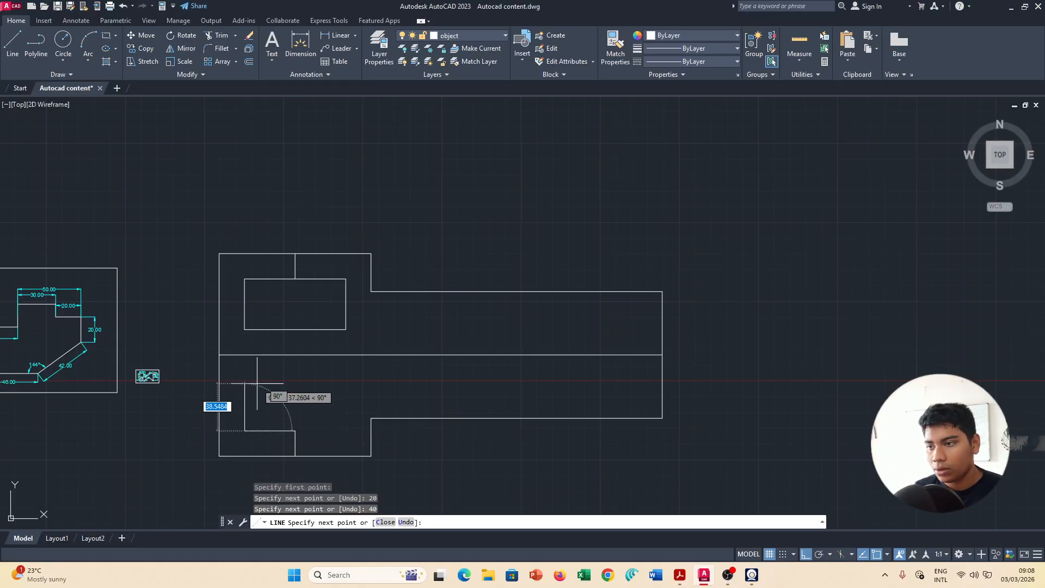
text(40)
key(Return)
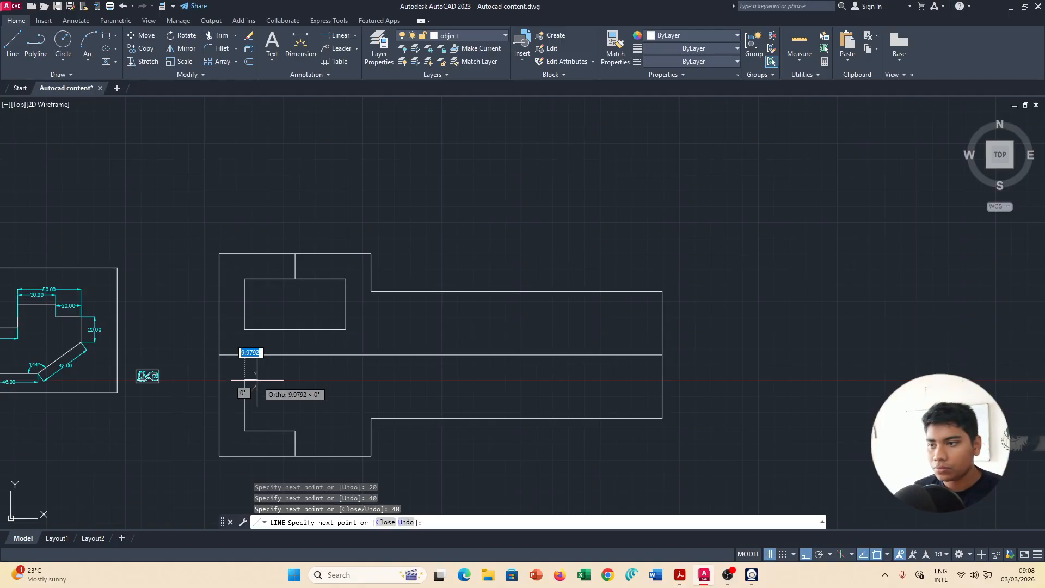
text(80)
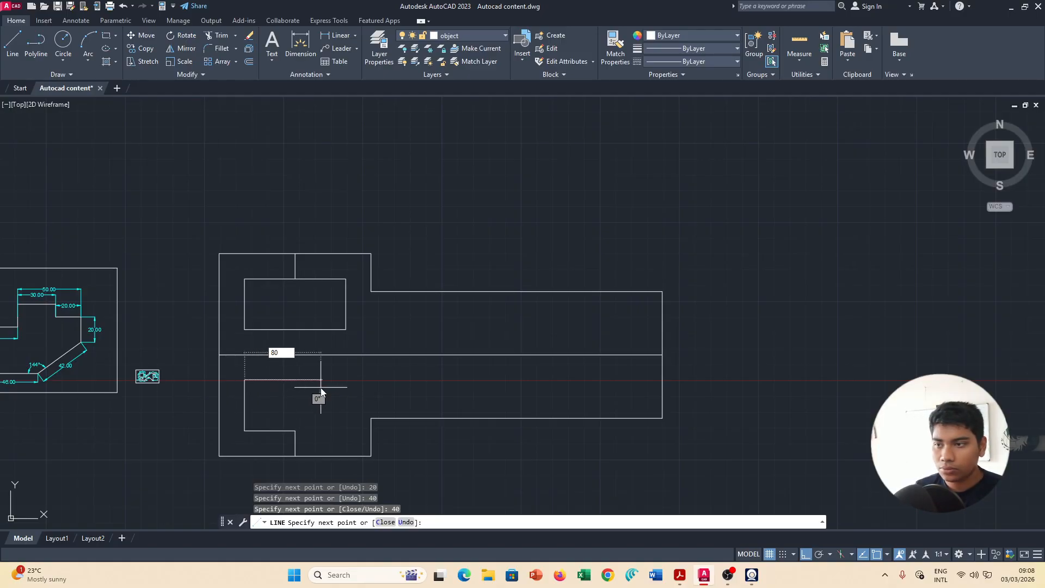
key(Return)
text(40)
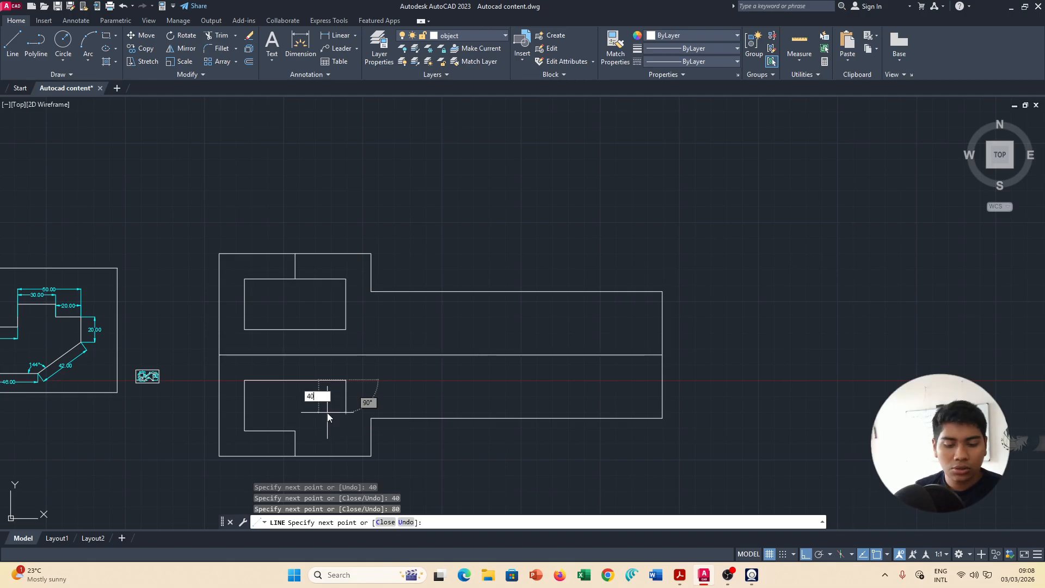
key(Return)
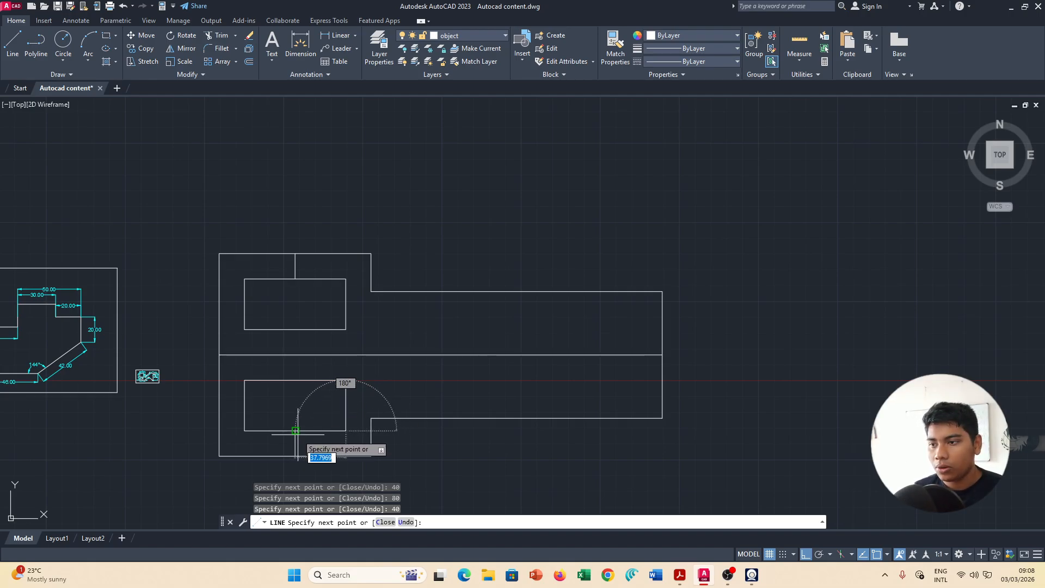
click(295, 430)
key(Escape)
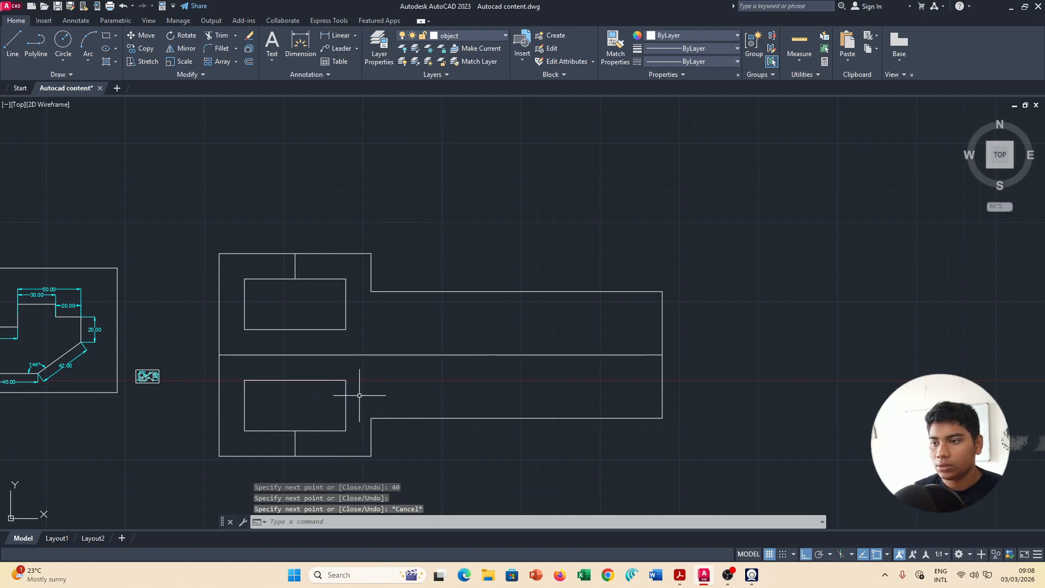
After checking the PDF, try to fillet the plate's lower-left outer corner between its lower and left edges.
key(alt+Tab)
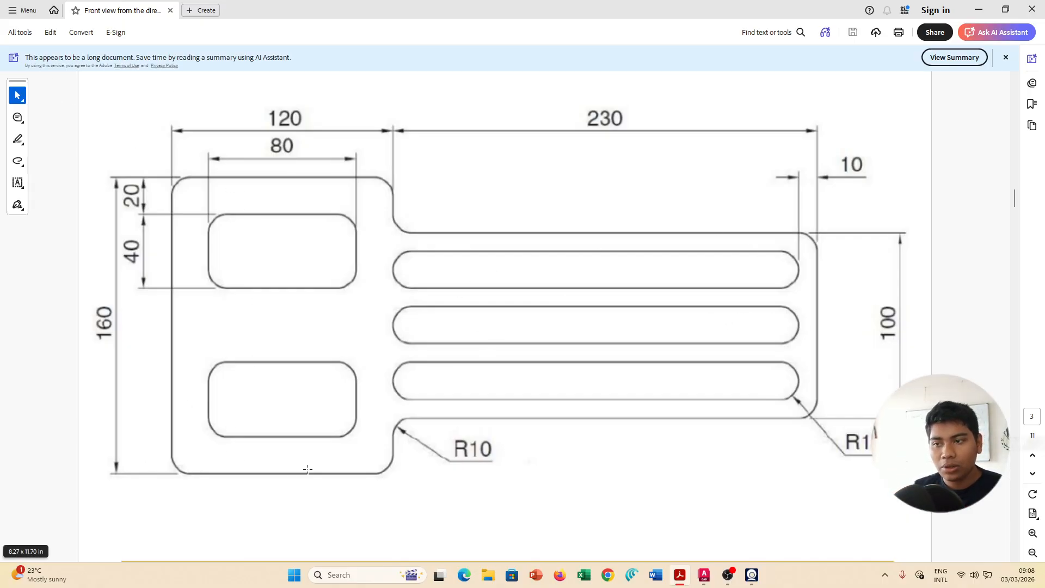
key(alt+Tab)
scroll(220, 419, down, 1)
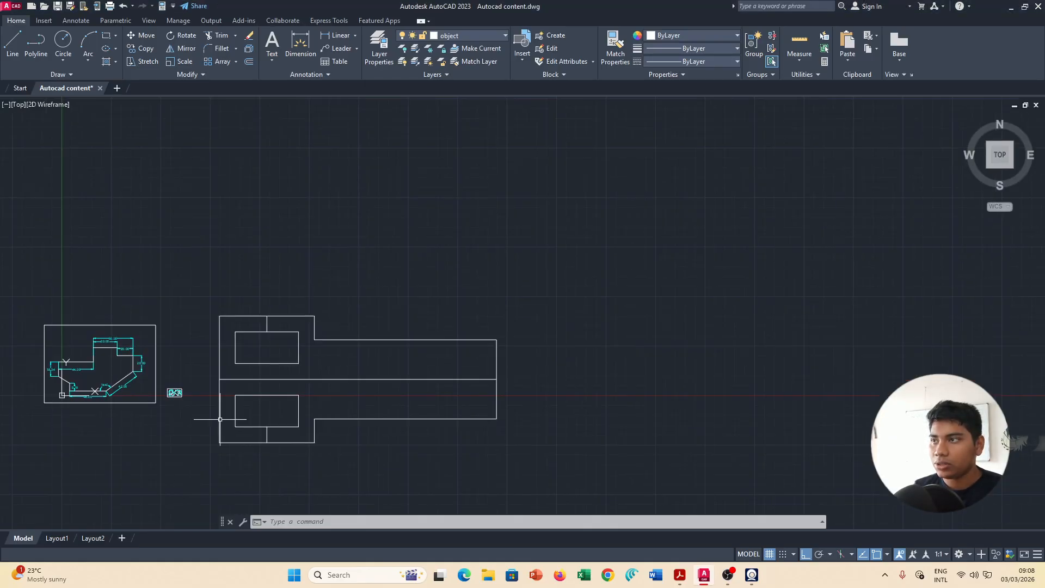
scroll(222, 420, up, 2)
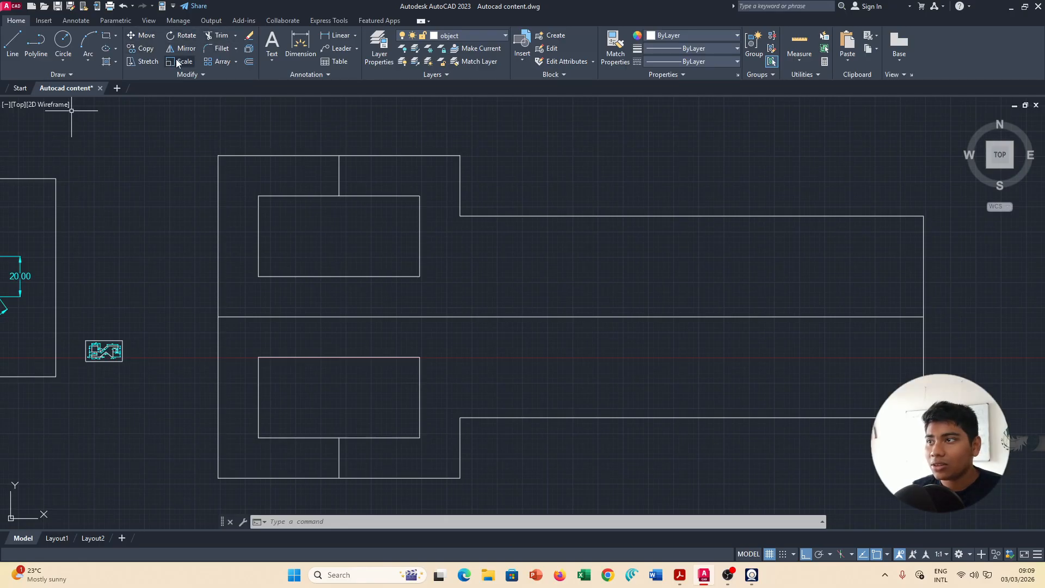
click(219, 48)
click(236, 49)
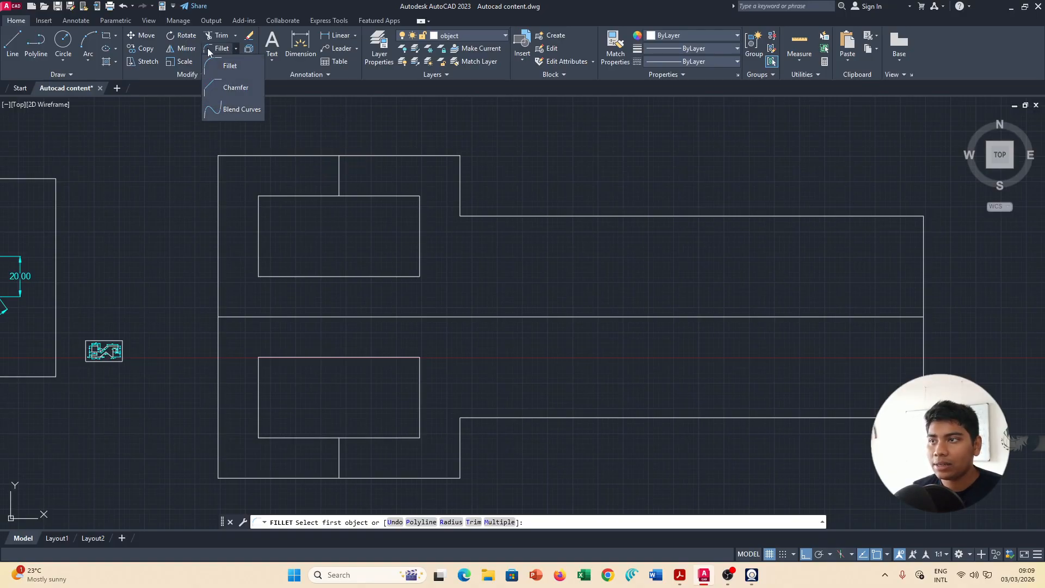
click(213, 49)
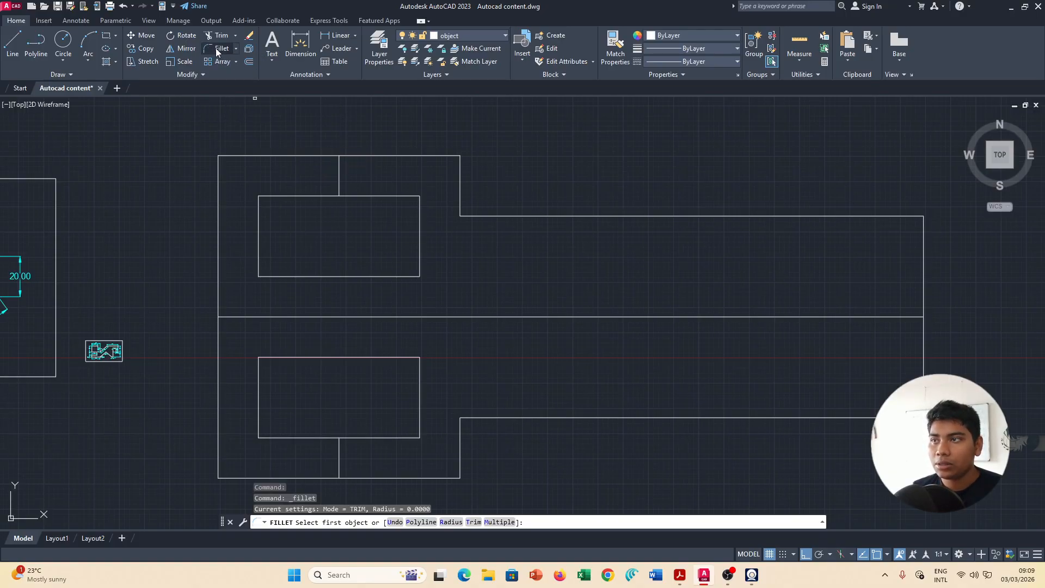
click(219, 478)
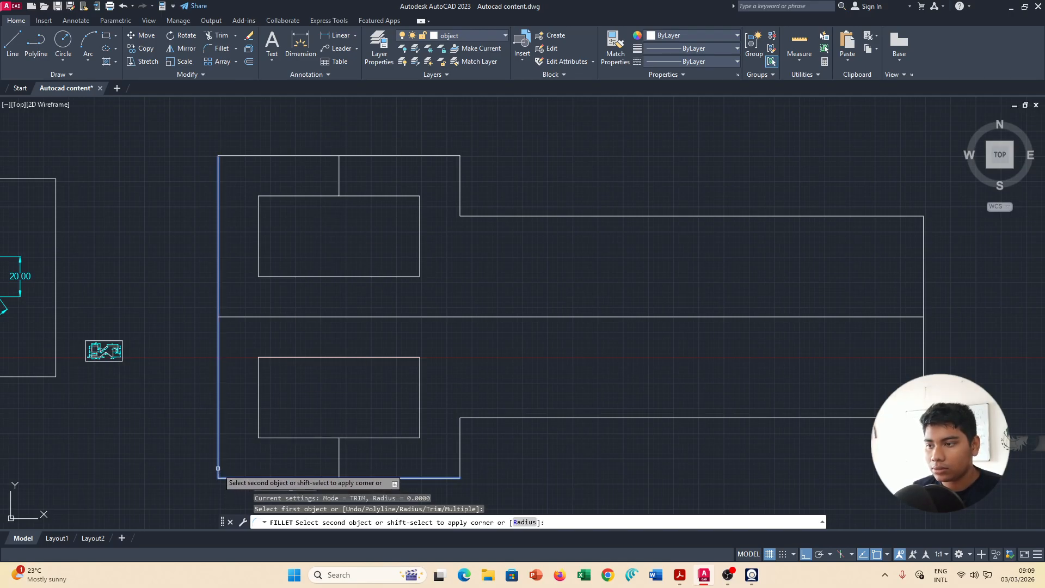
click(218, 469)
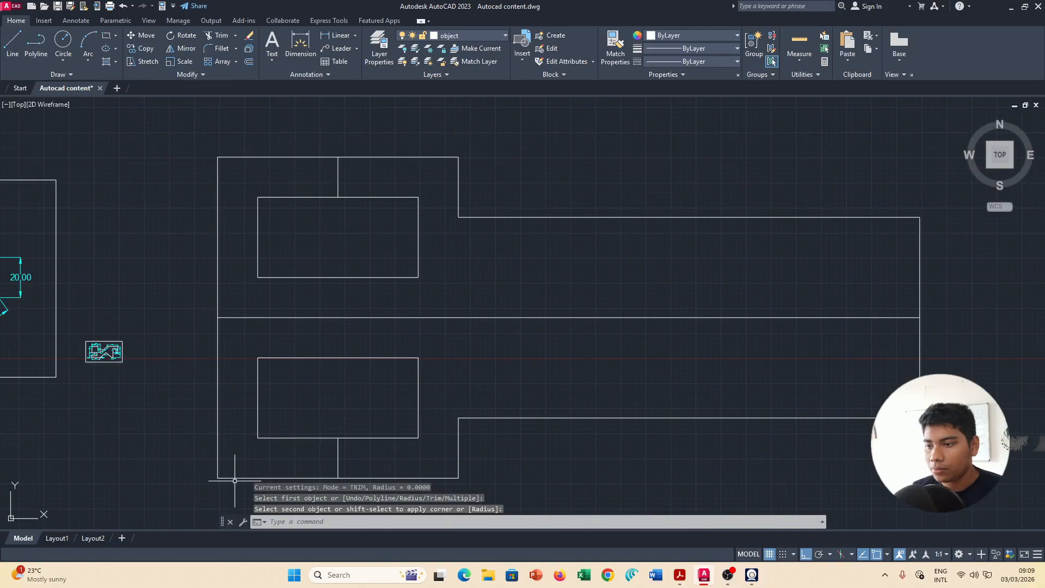
Retry the fillet between the plate's lower and left edges at the lower-left outer corner.
scroll(236, 481, up, 6)
scroll(234, 451, up, 5)
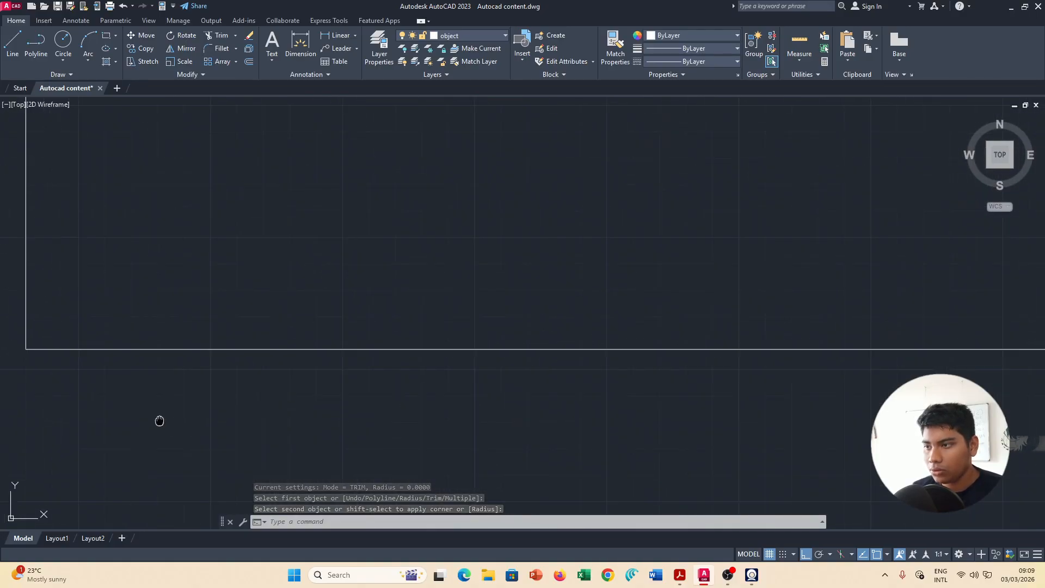
scroll(301, 481, down, 1)
click(214, 48)
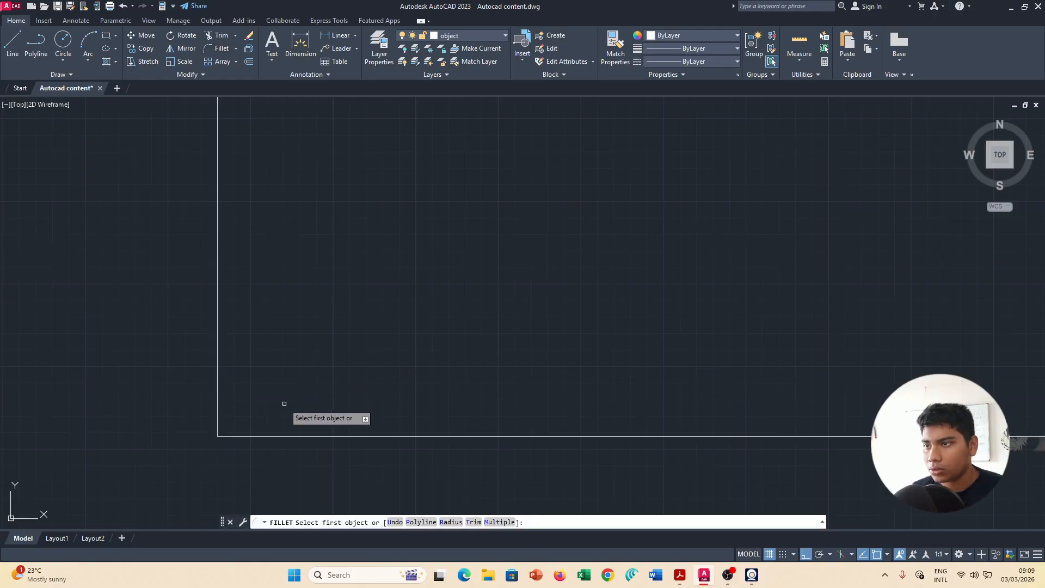
click(289, 439)
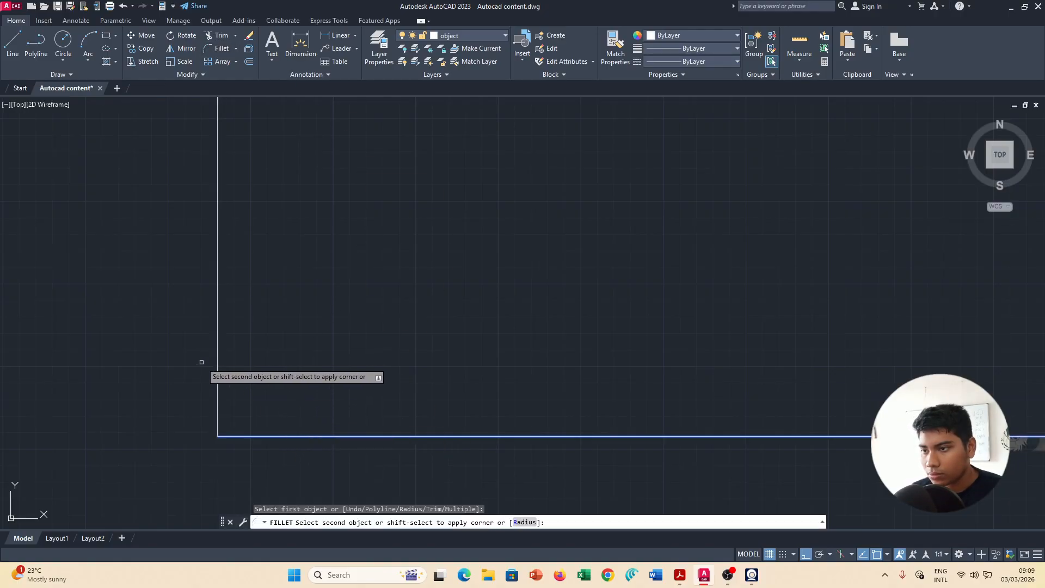
click(218, 381)
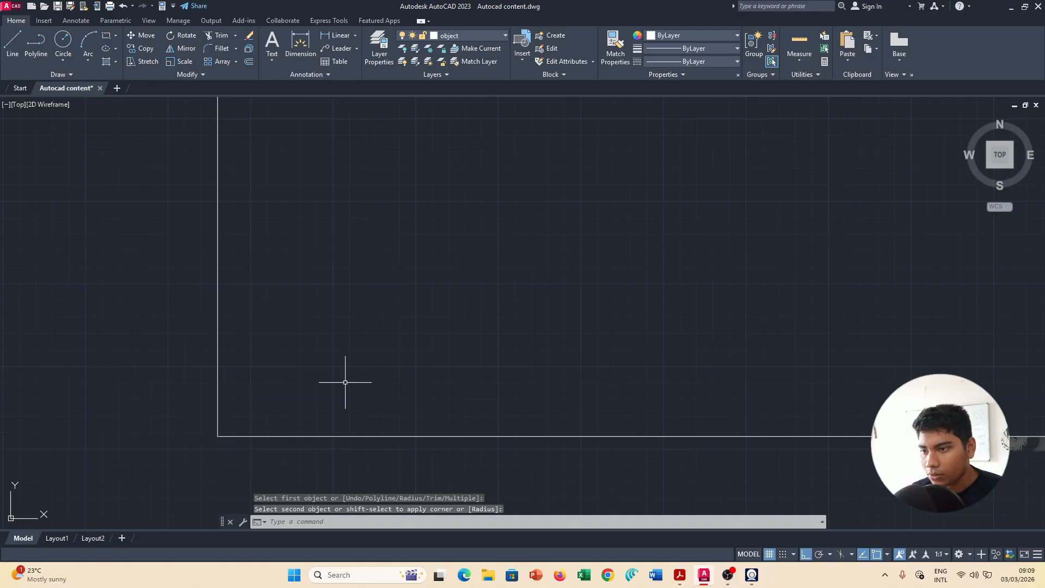
scroll(345, 382, down, 2)
scroll(303, 397, up, 5)
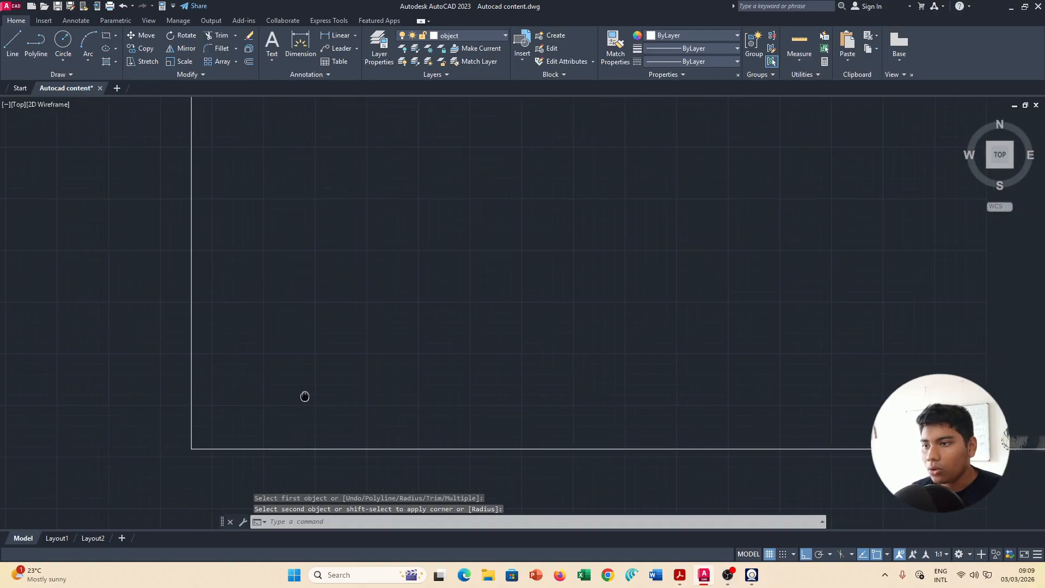
click(222, 48)
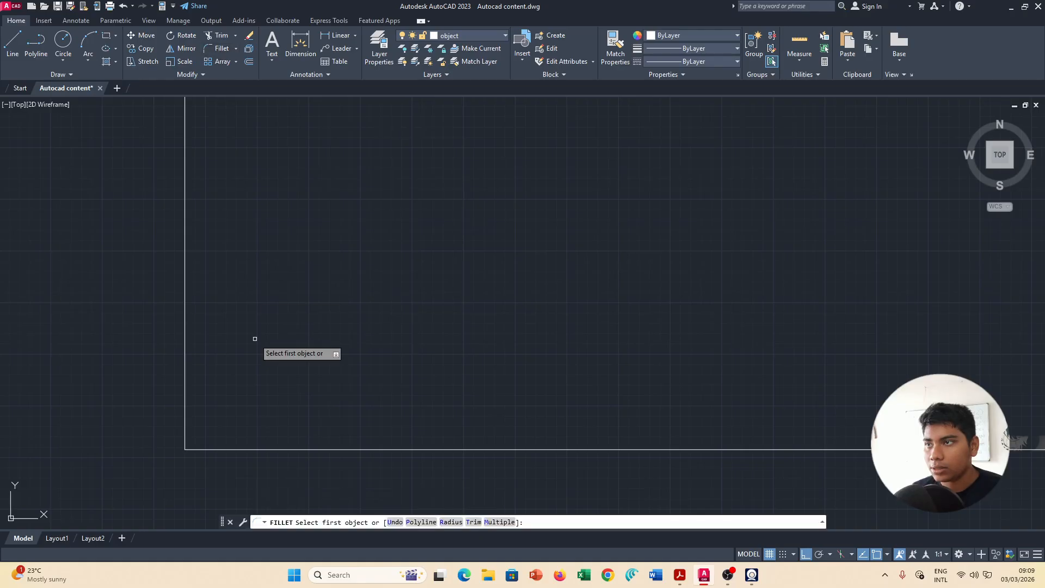
click(245, 449)
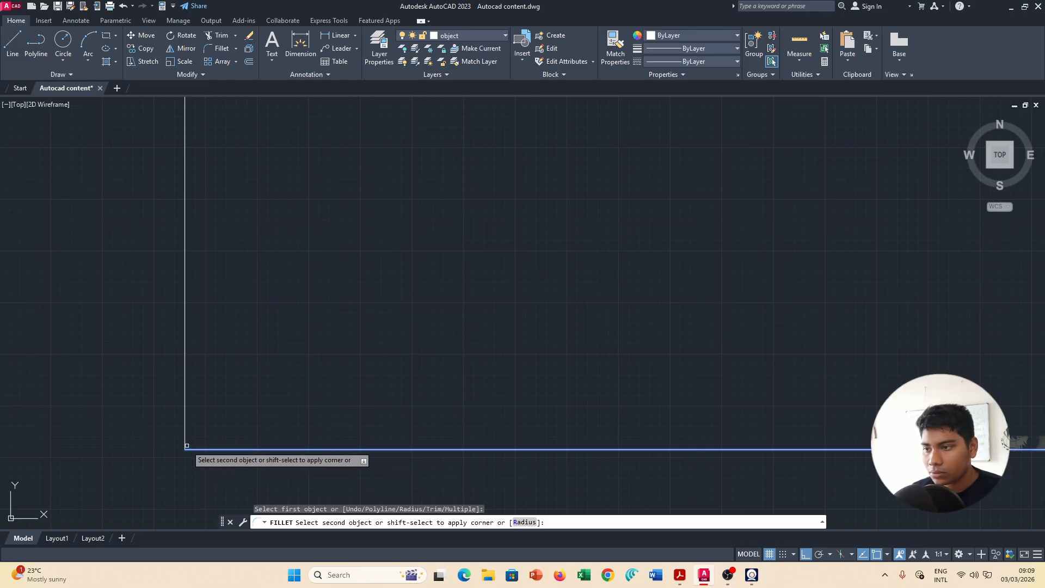
scroll(277, 398, down, 2)
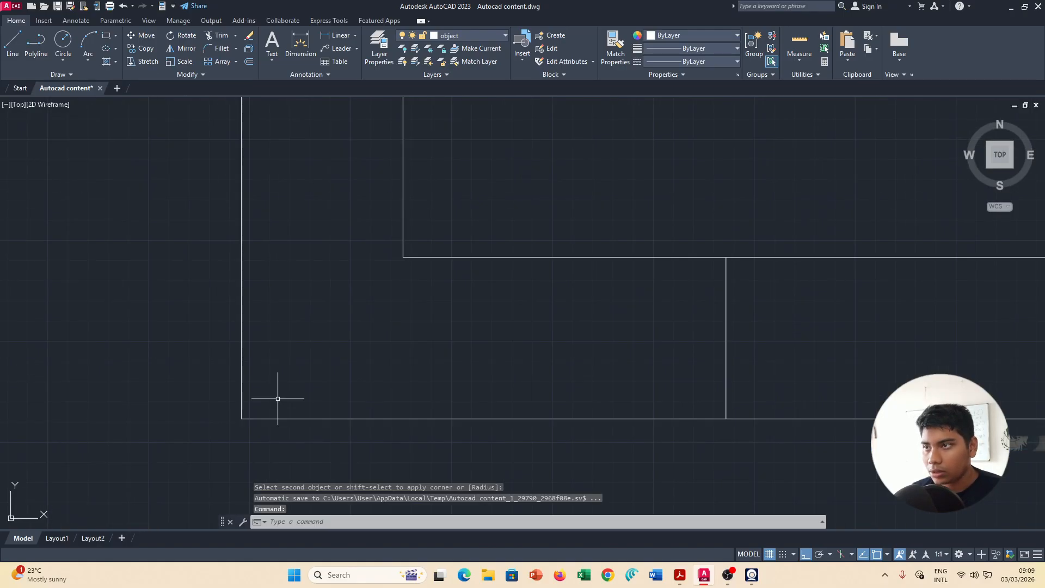
Check the corner radius in the PDF and try to fillet the lower-left corner, entering 10 directly at the first-object prompt.
text(FIL)
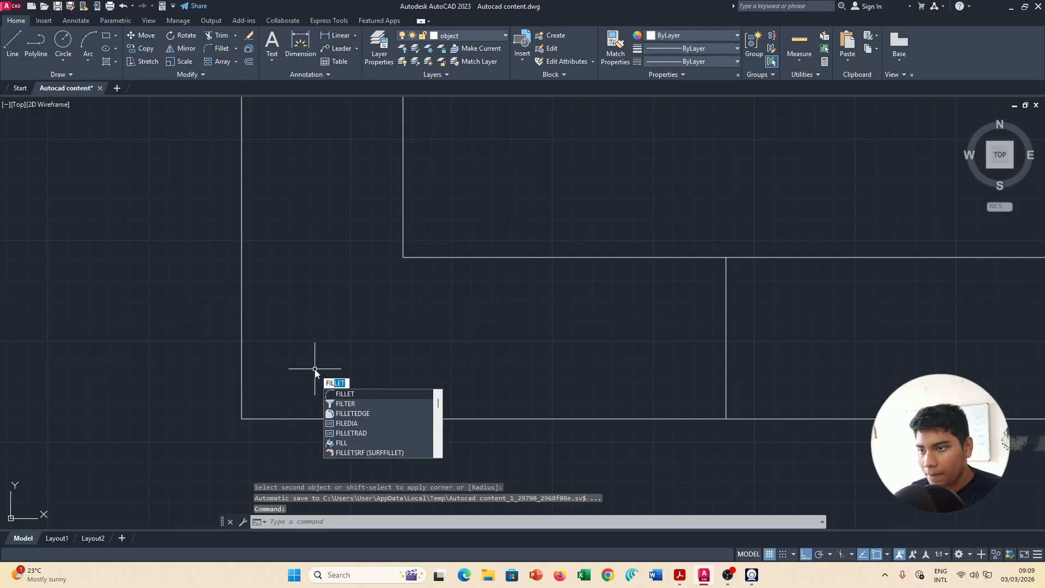
key(Return)
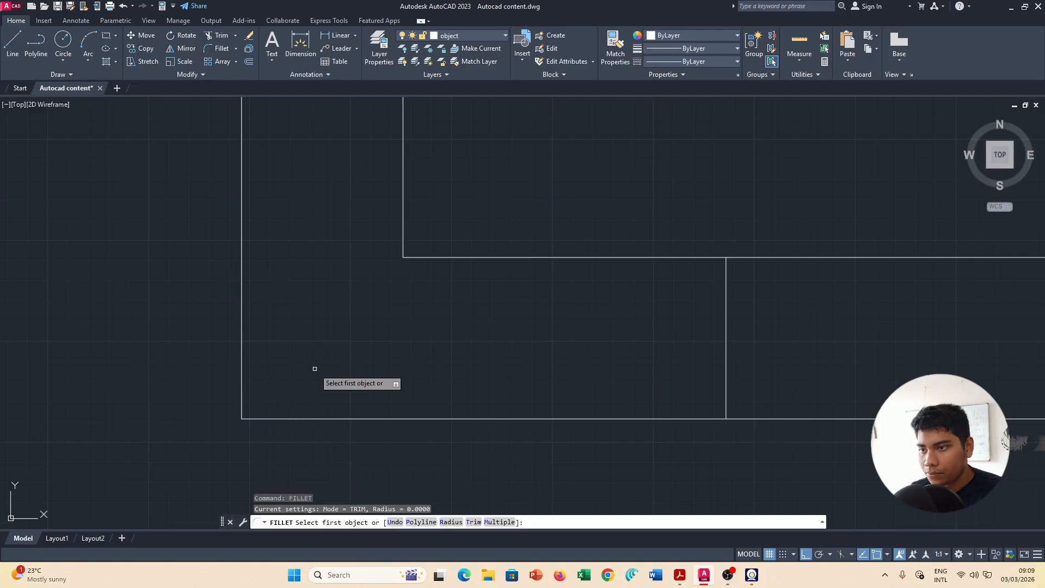
text(3)
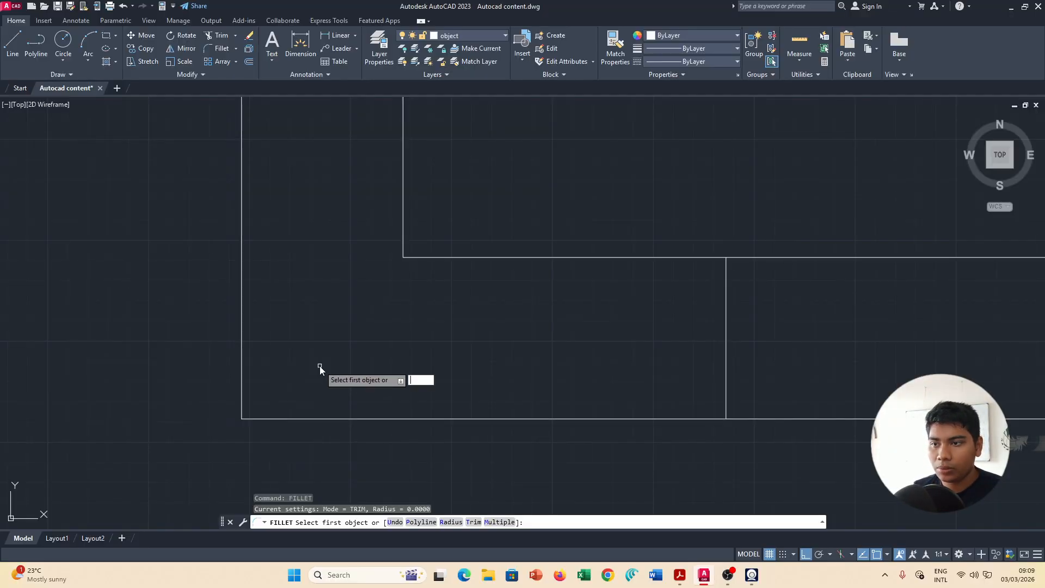
key(alt+Tab)
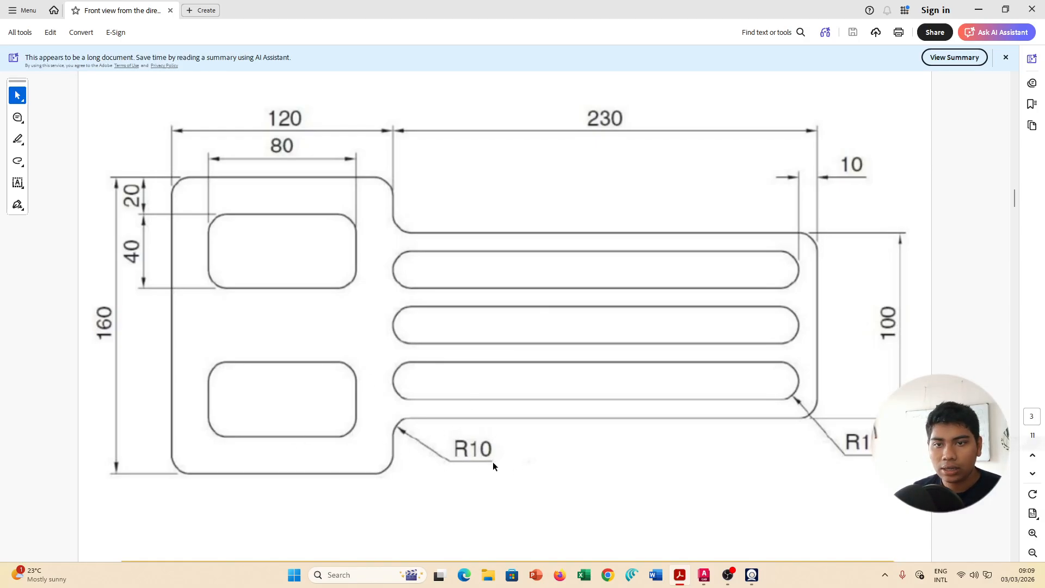
key(alt+Tab)
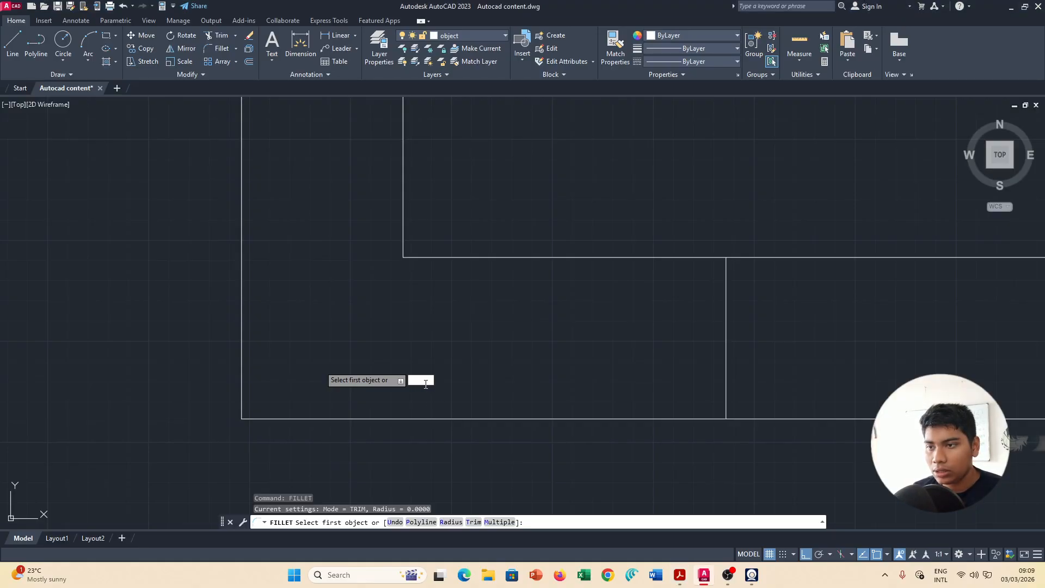
text(10)
key(Return)
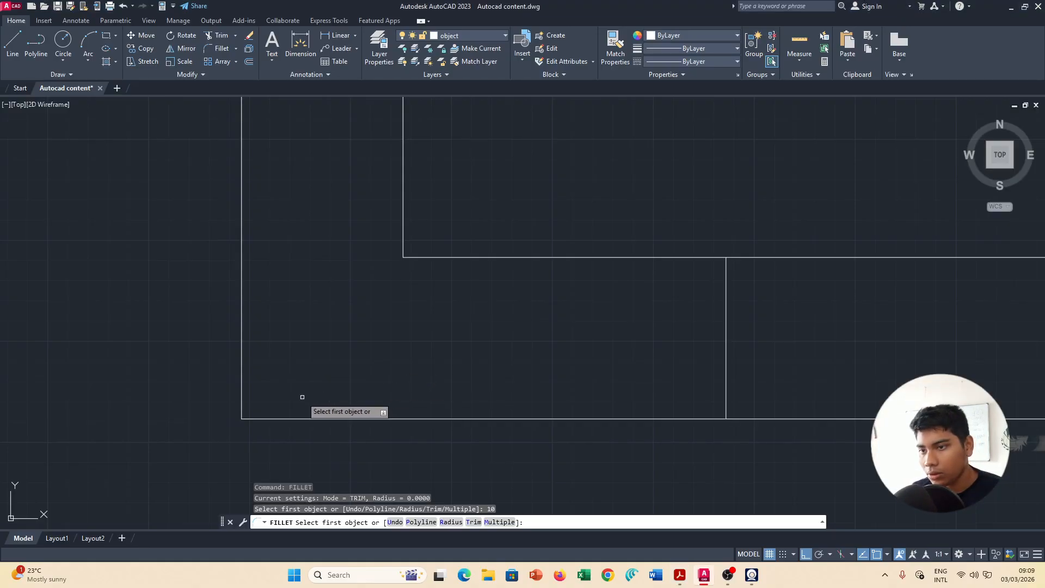
click(267, 418)
click(241, 399)
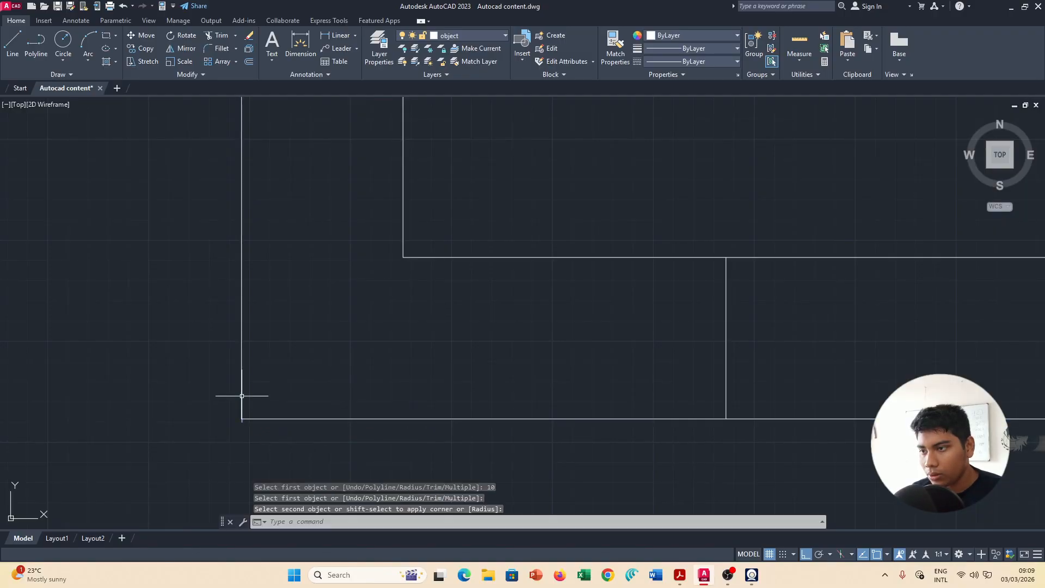
scroll(238, 425, up, 2)
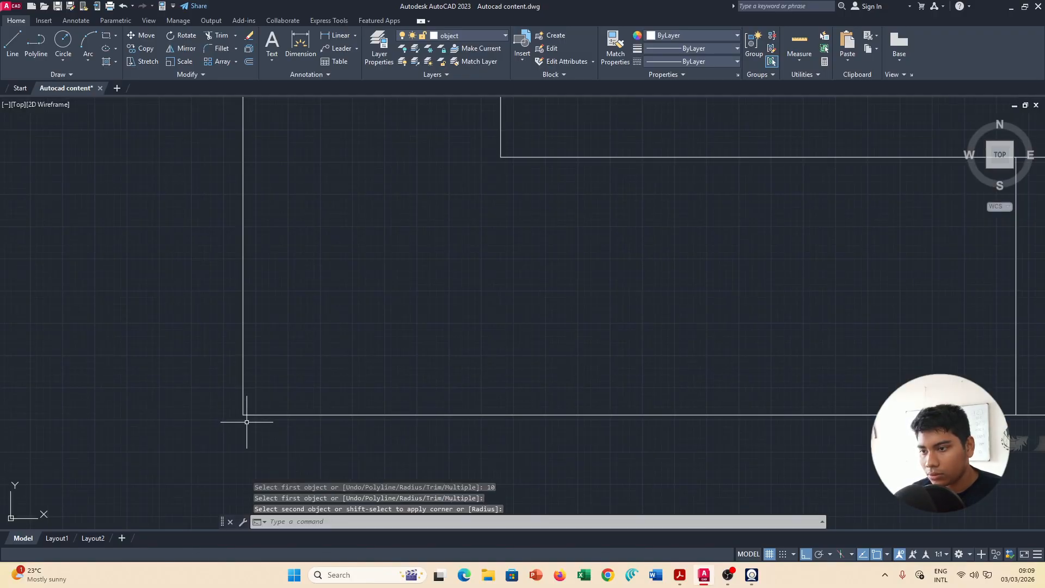
scroll(261, 404, up, 2)
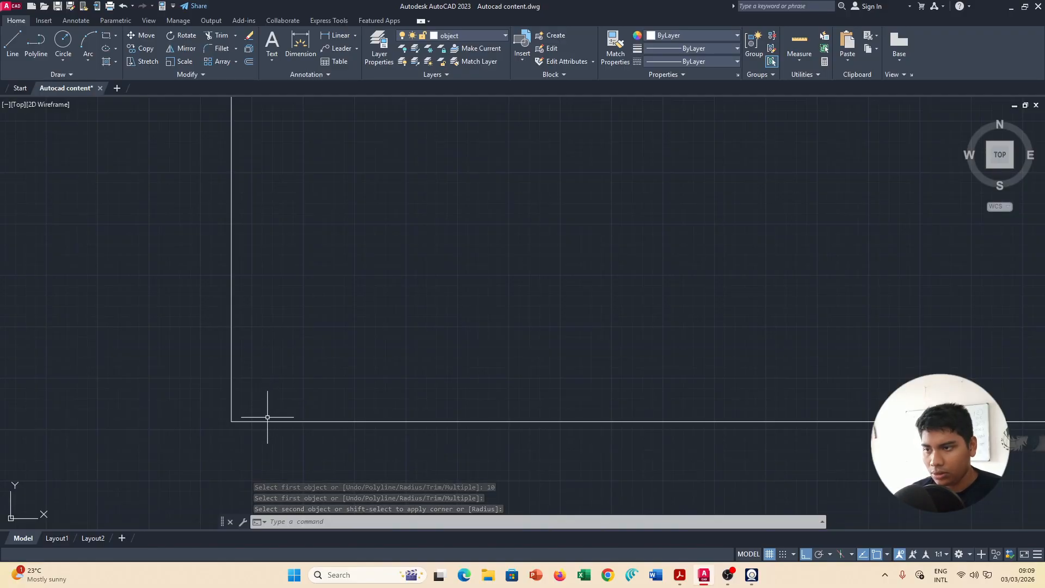
click(217, 48)
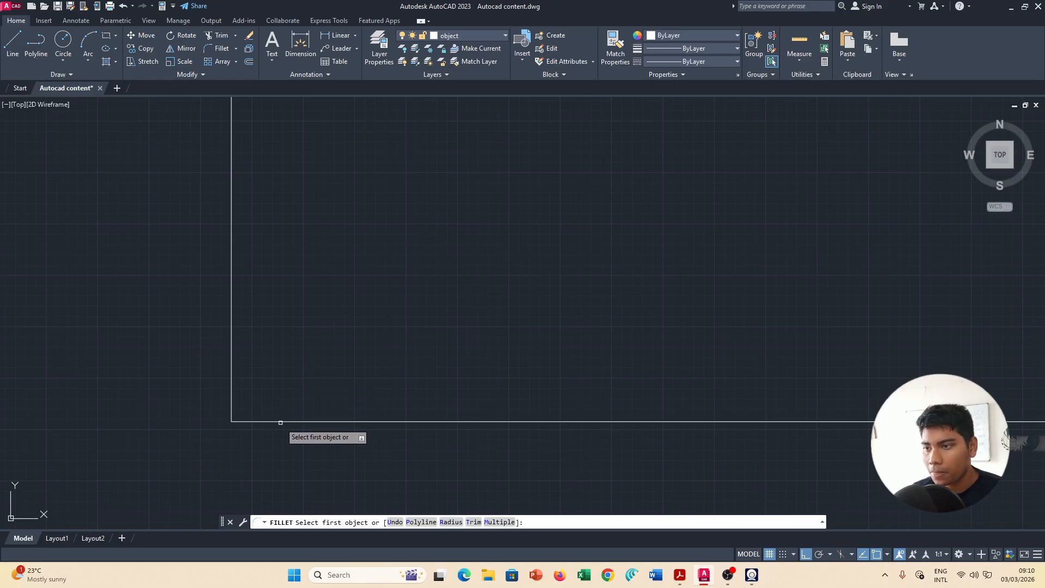
text(10)
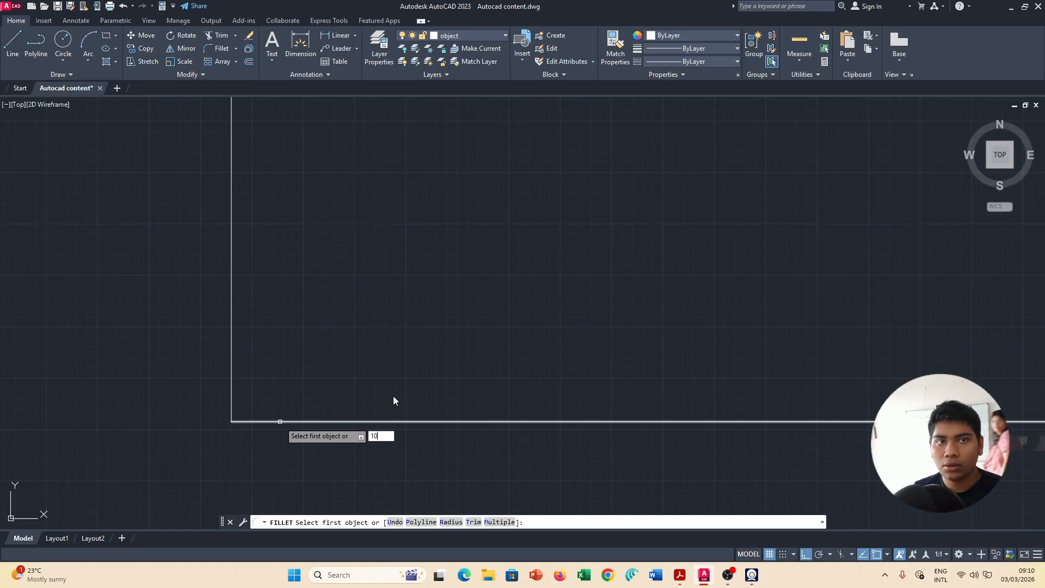
click(727, 574)
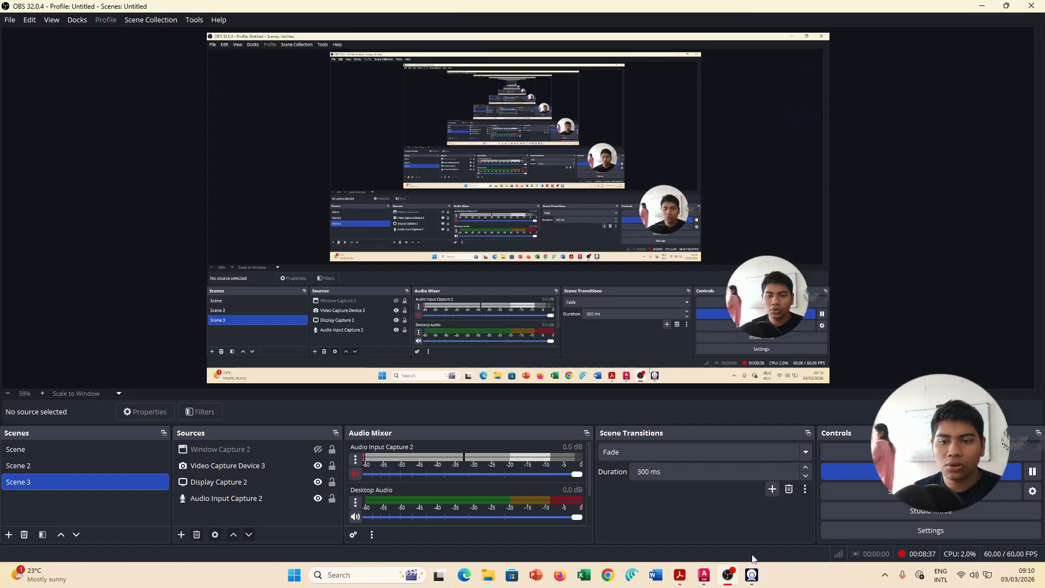
click(1032, 472)
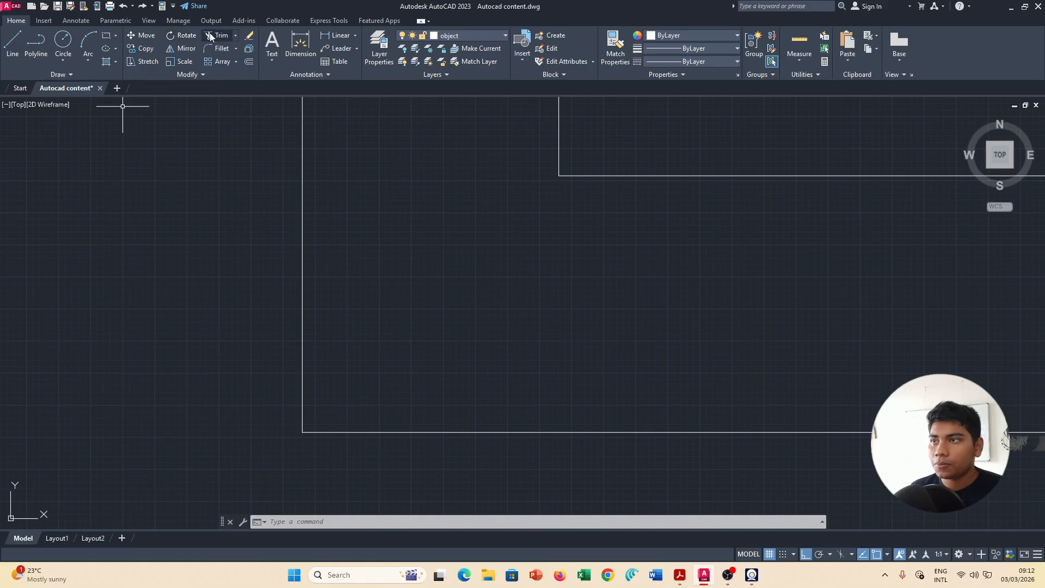
Fillet the plate's lower-left outer corner with the Radius option set to 10, checking the radius against the PDF.
click(218, 48)
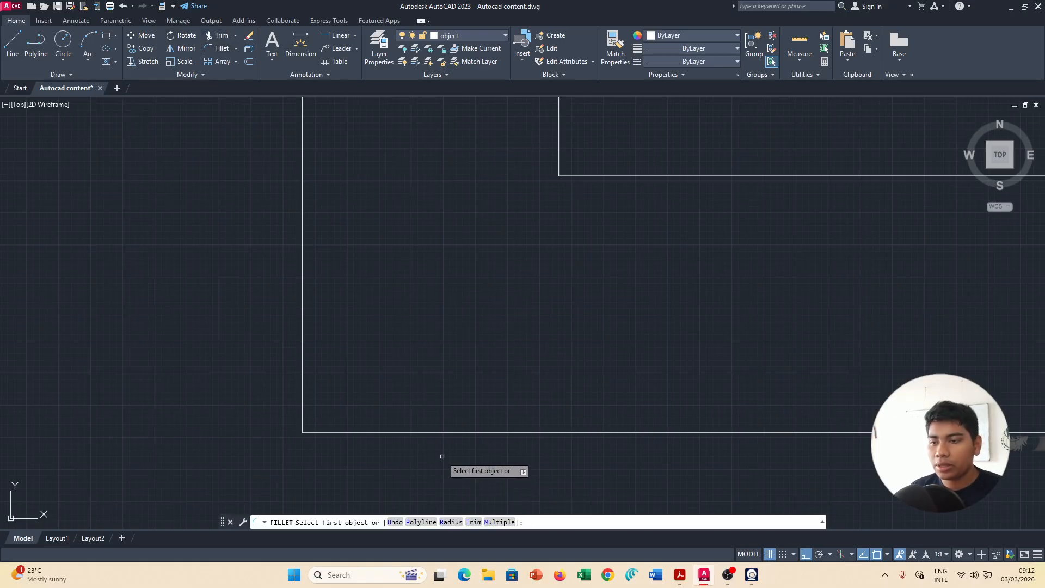
click(451, 523)
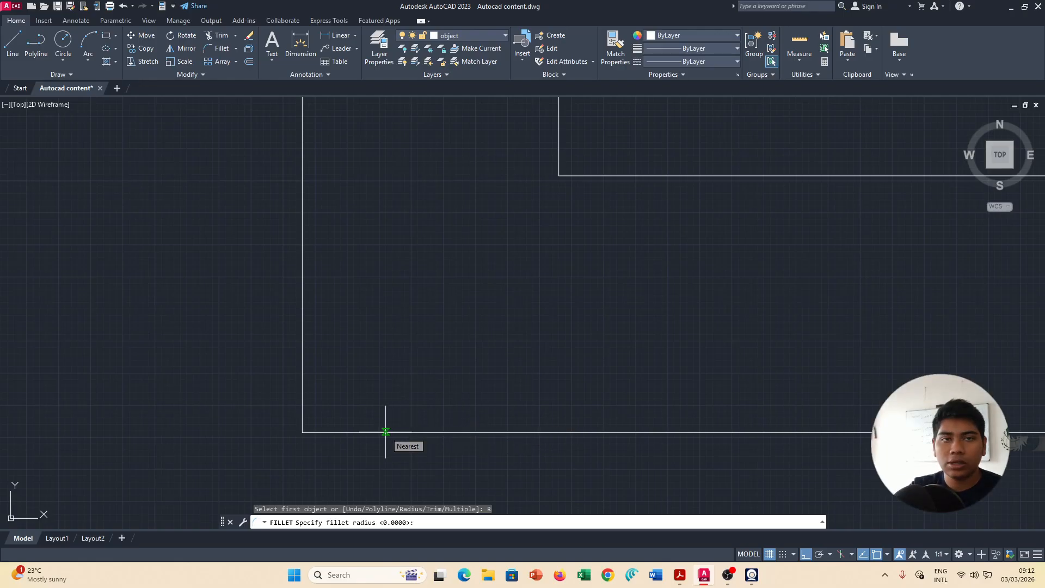
text(10)
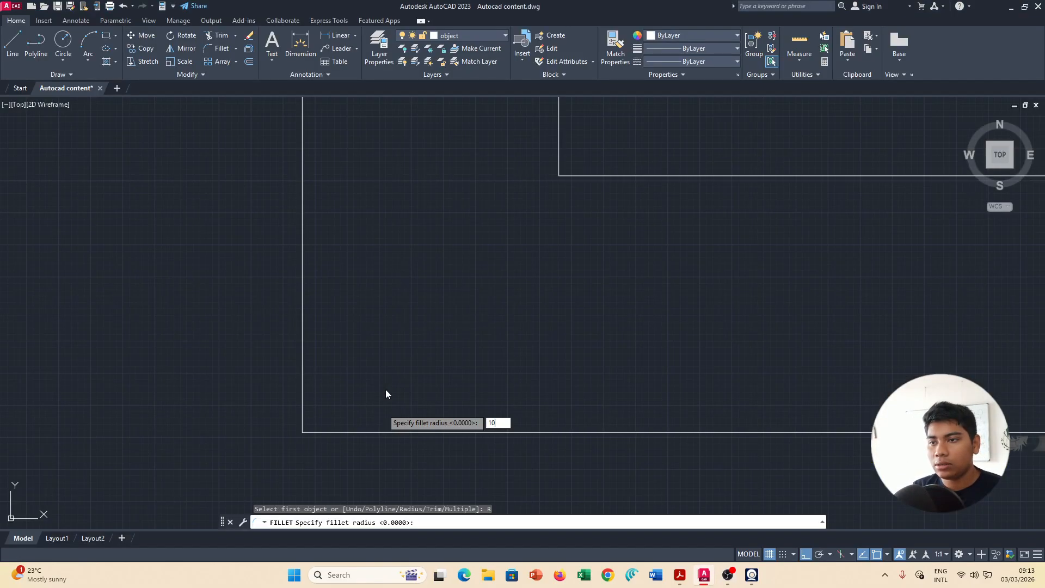
key(alt+Tab)
key(alt+Tab)
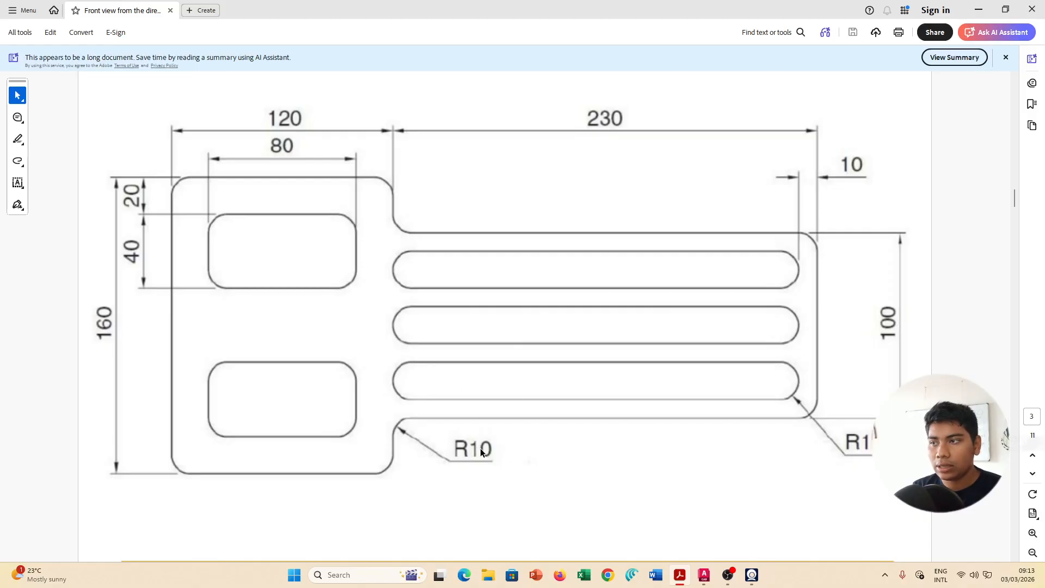
key(alt+Tab)
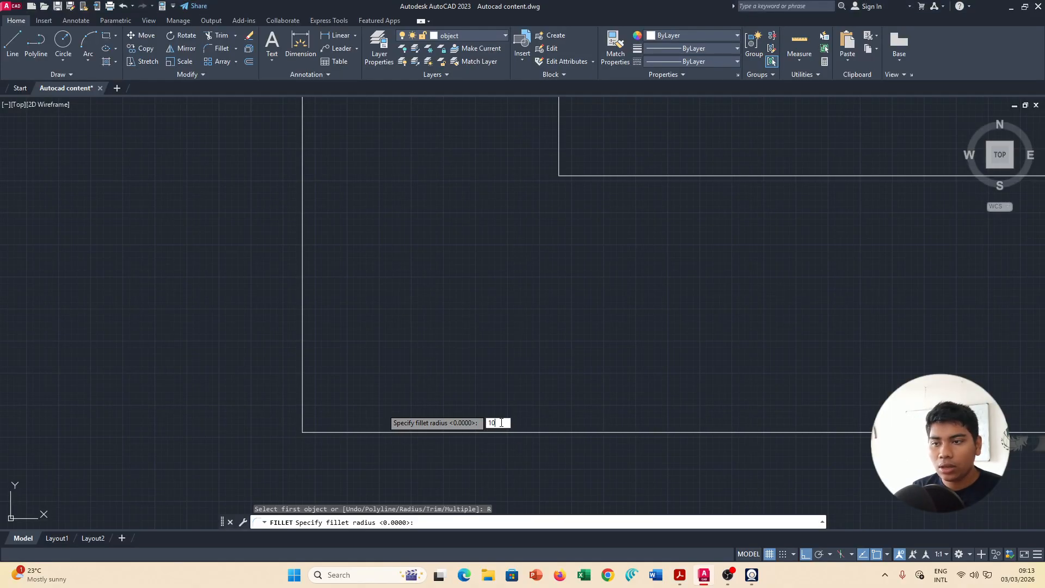
key(Return)
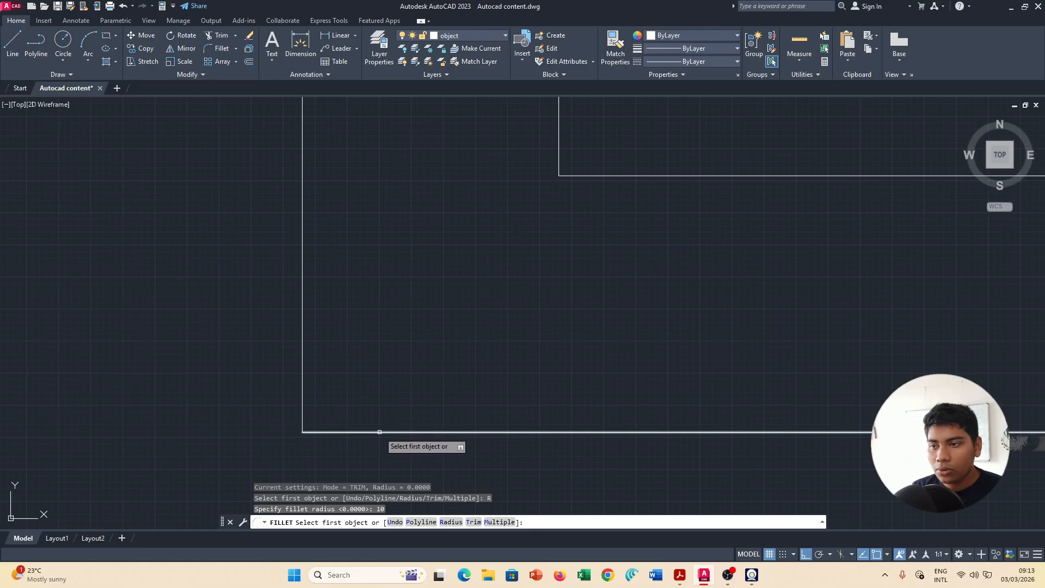
click(379, 432)
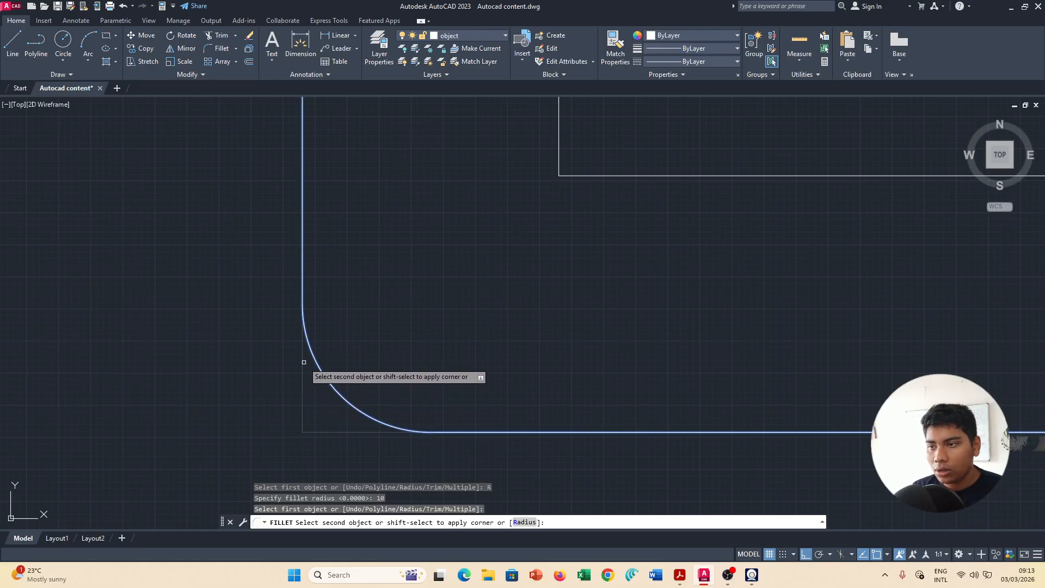
click(303, 361)
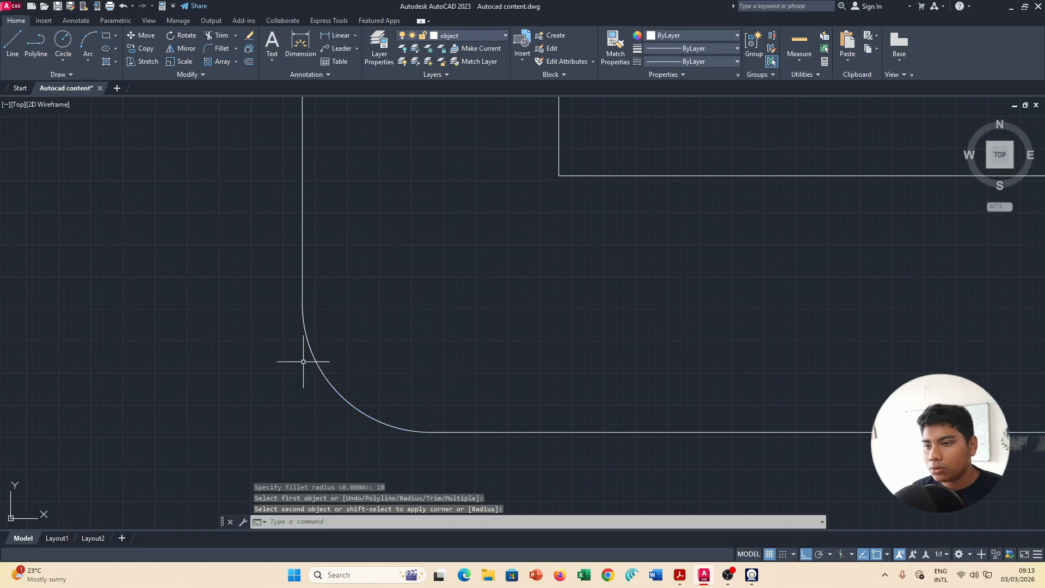
Compare the plate outline and windows with the PDF drawing, examining the remaining rounded corners and the slots.
scroll(493, 308, down, 5)
scroll(545, 298, up, 3)
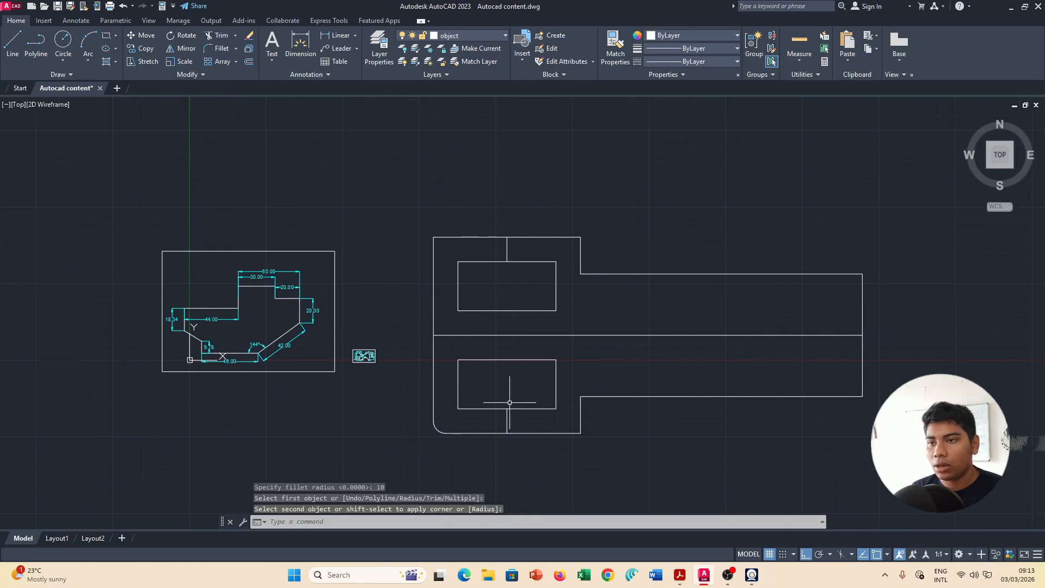
key(alt+Tab)
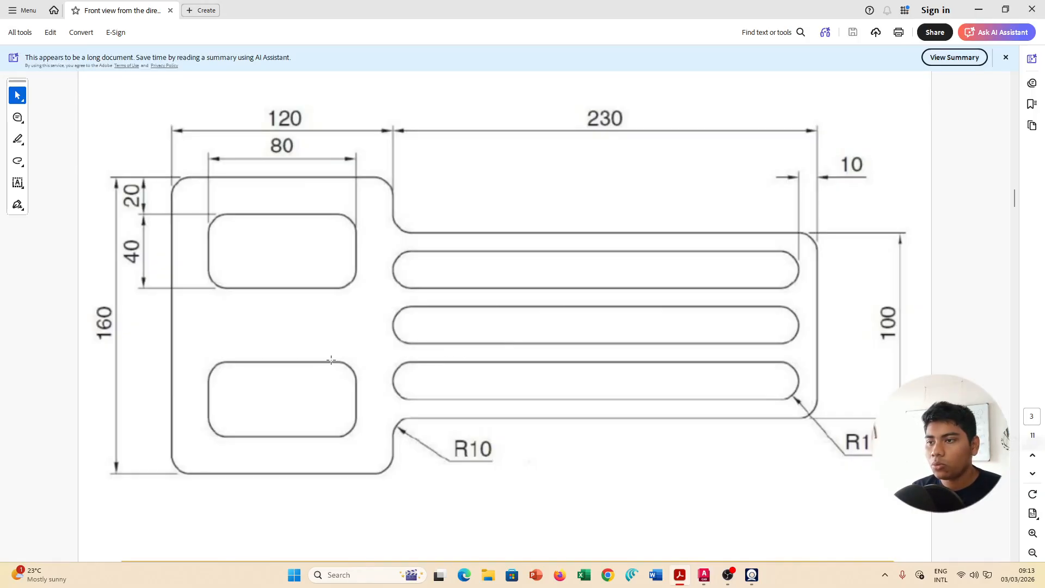
key(alt+Tab)
scroll(575, 315, up, 2)
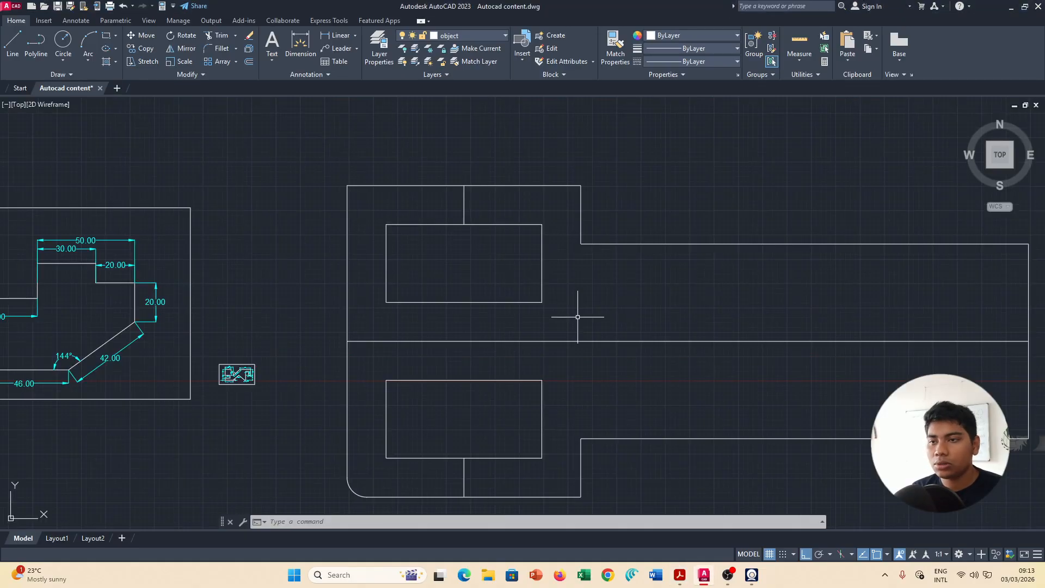
middle_drag(636, 342, 525, 315)
key(alt+Tab)
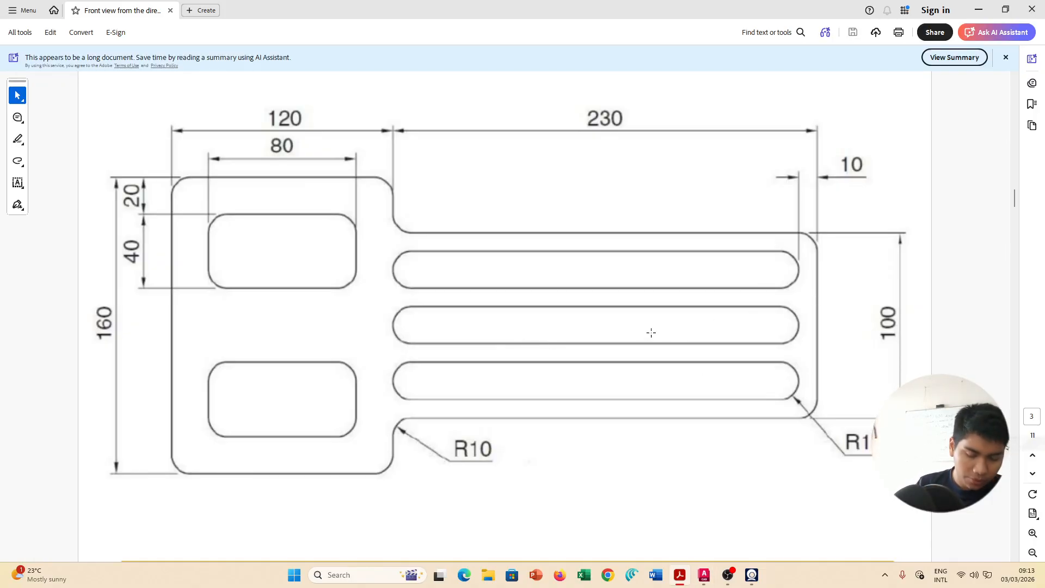
click(728, 575)
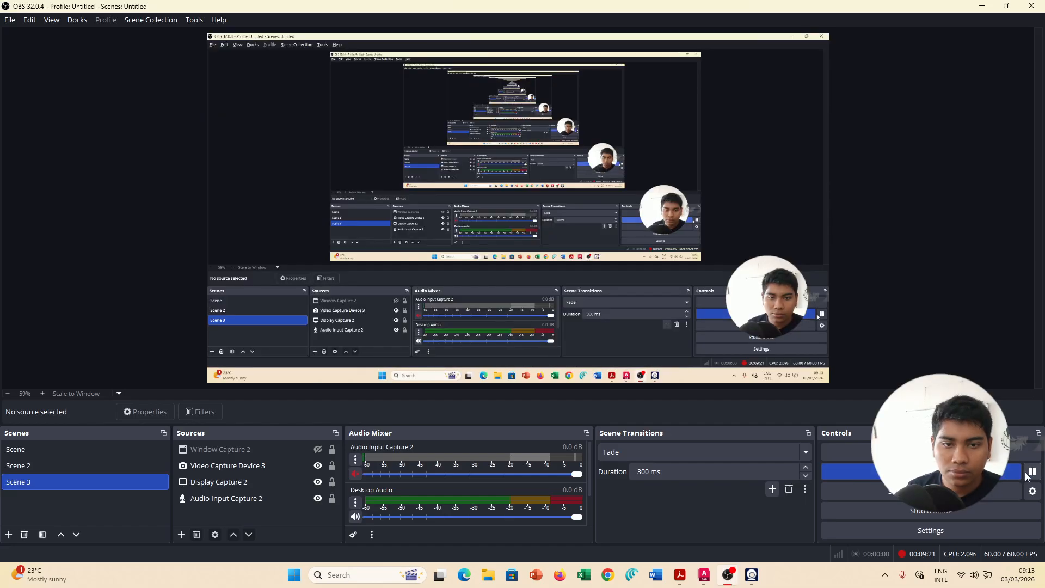
key(alt+Tab)
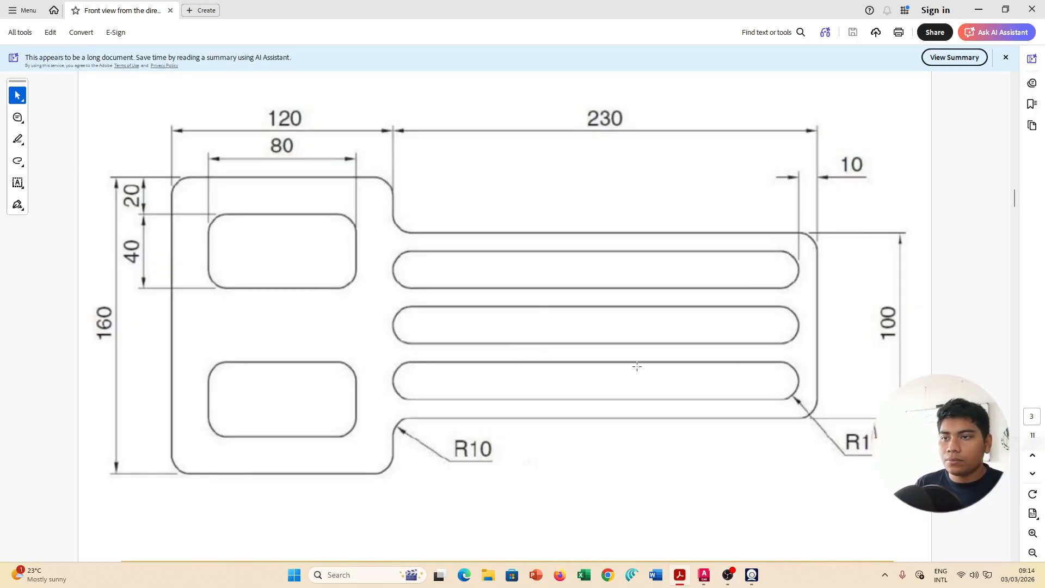
Compare the arm of the plate with the PDF drawing, examining the three long slots and their spacing from the arm's end.
key(alt+Tab)
key(alt+Tab)
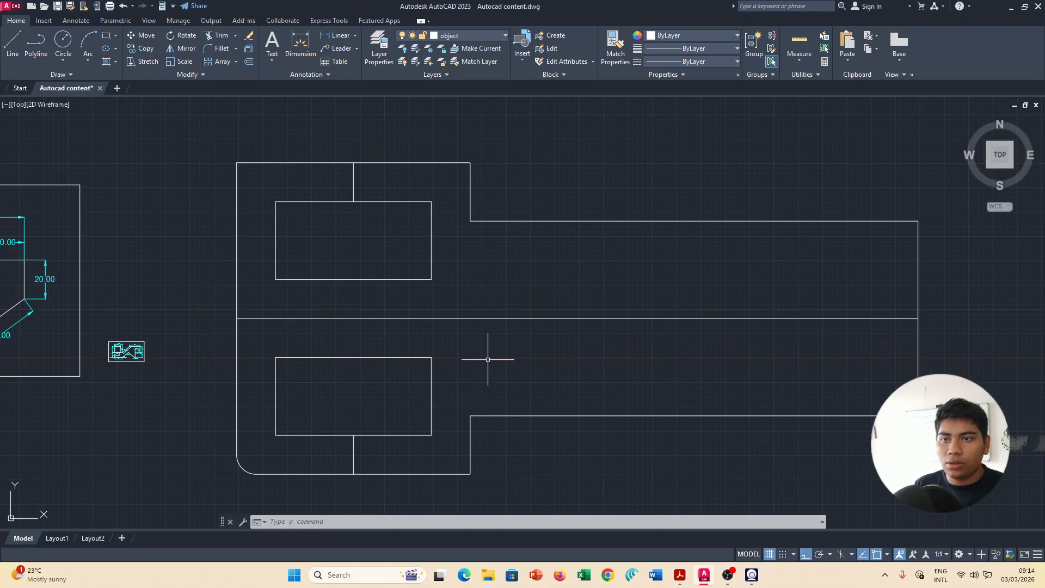
key(alt+Tab)
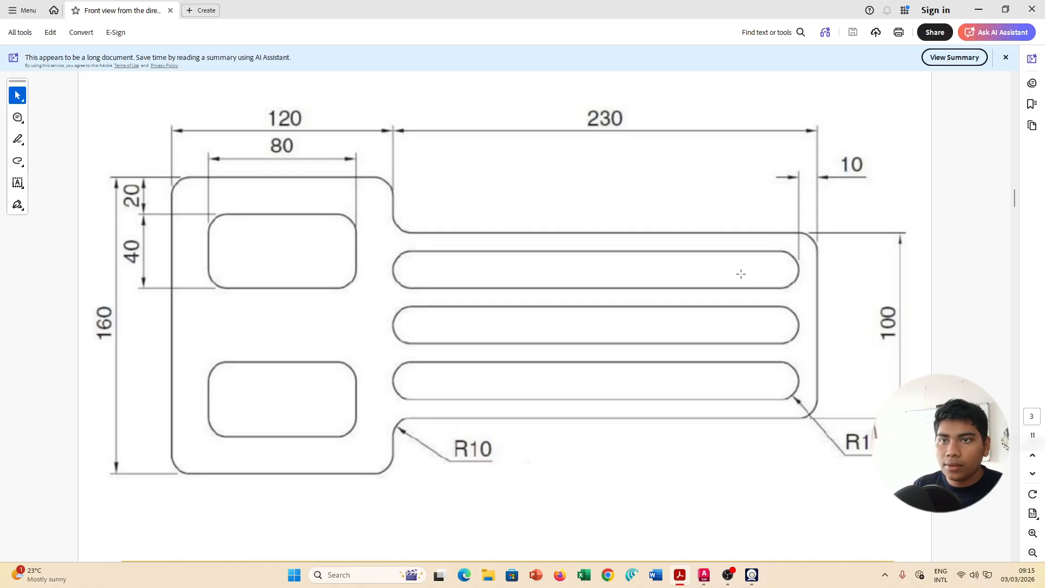
key(alt+Tab)
key(alt+Tab)
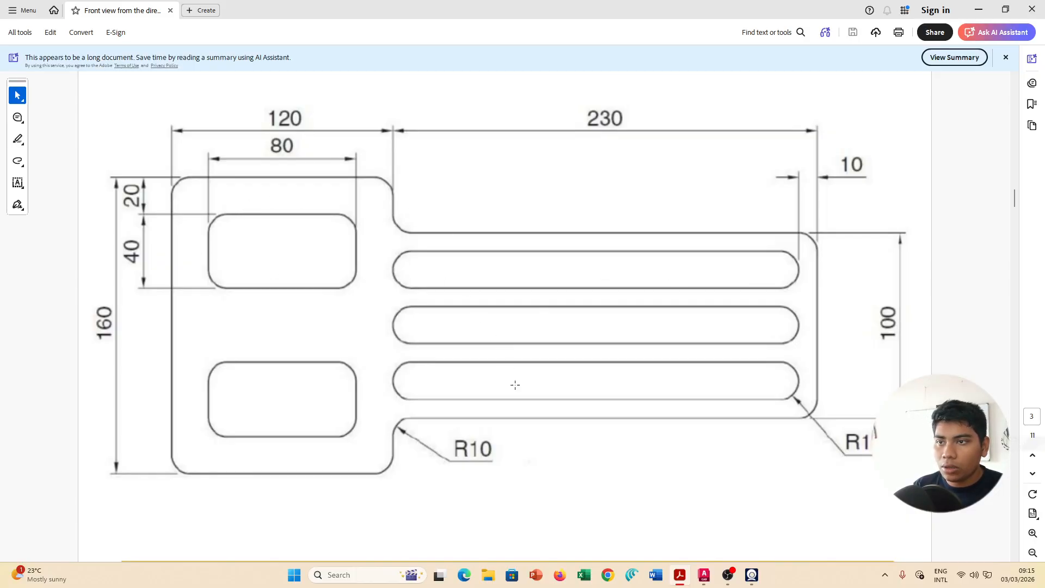
click(727, 575)
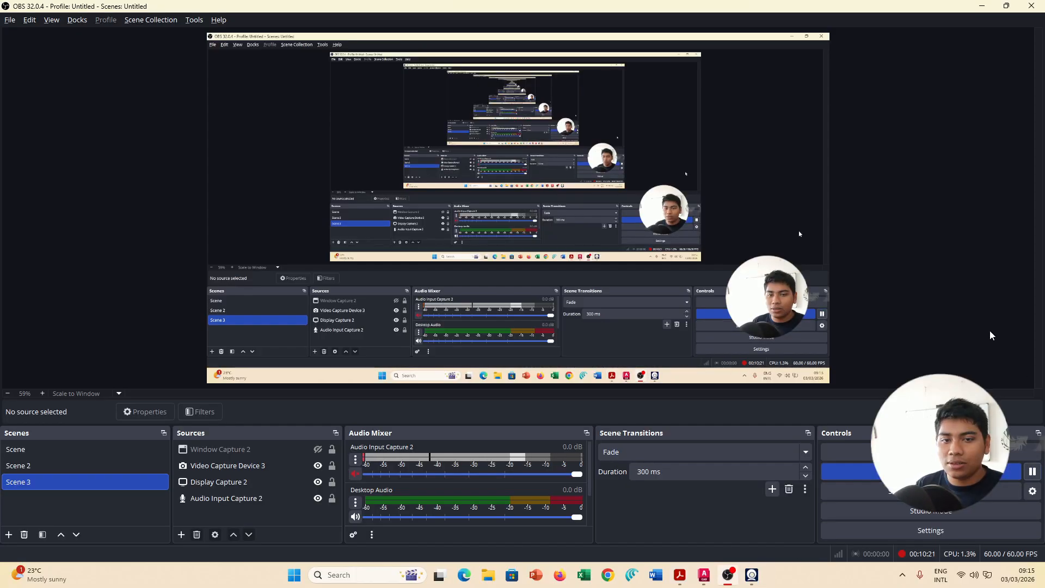
key(alt+Tab)
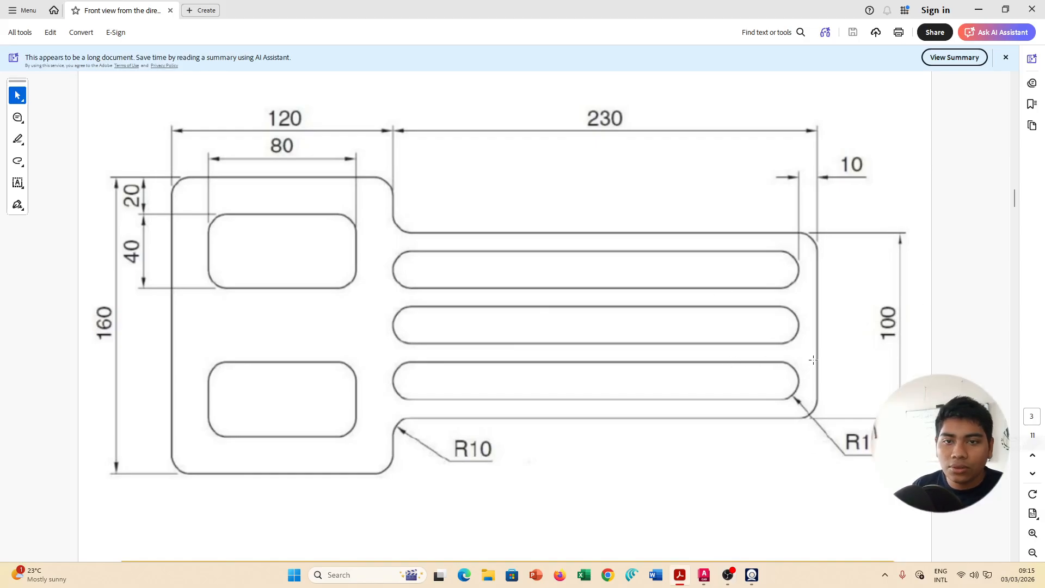
key(alt+Tab)
key(alt+Tab)
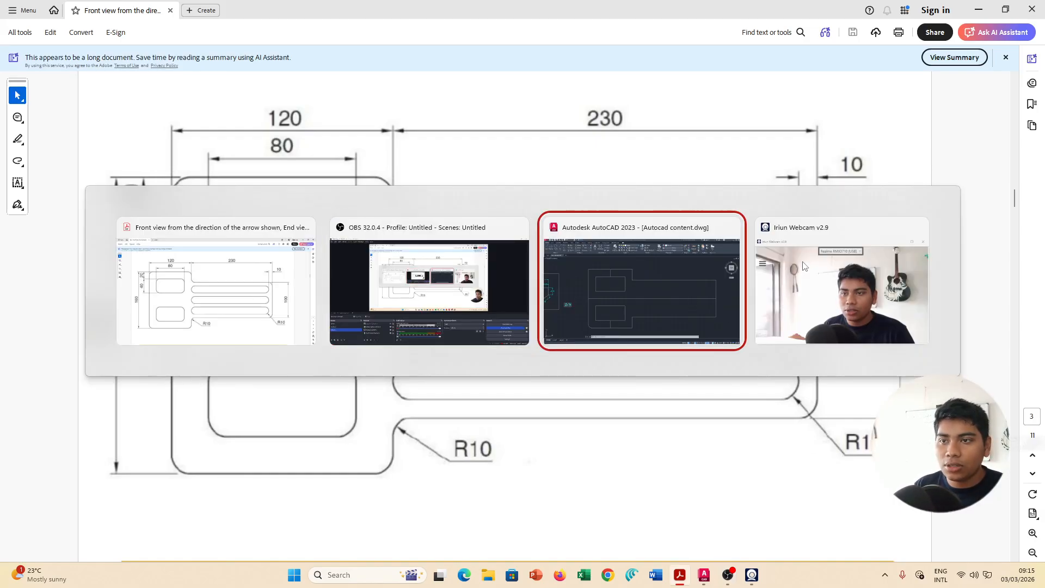
key(alt+Tab)
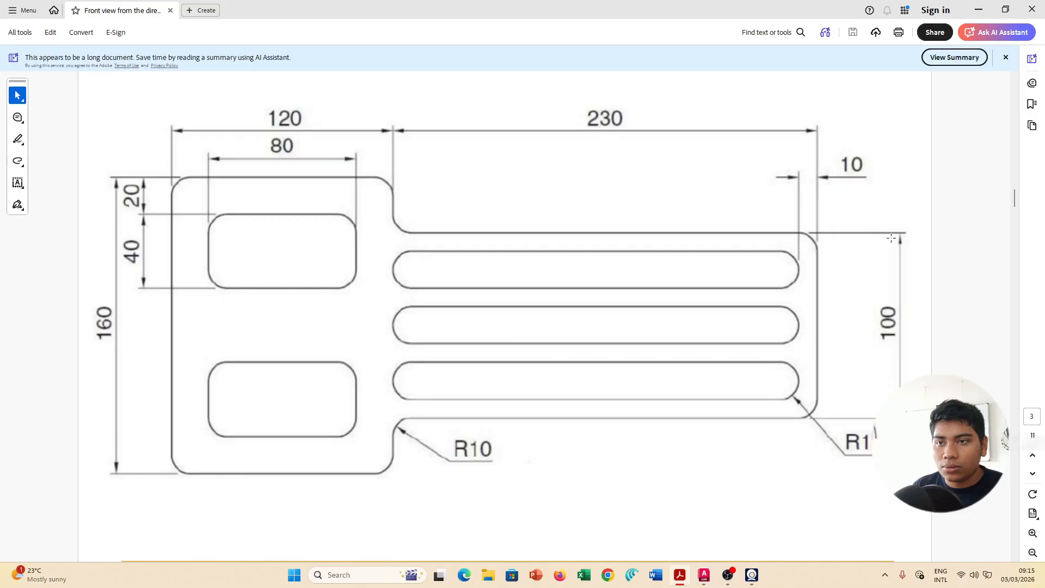
Draw a 10-unit line leftward from the arm's upper-right corner, along its upper edge.
key(alt+Tab)
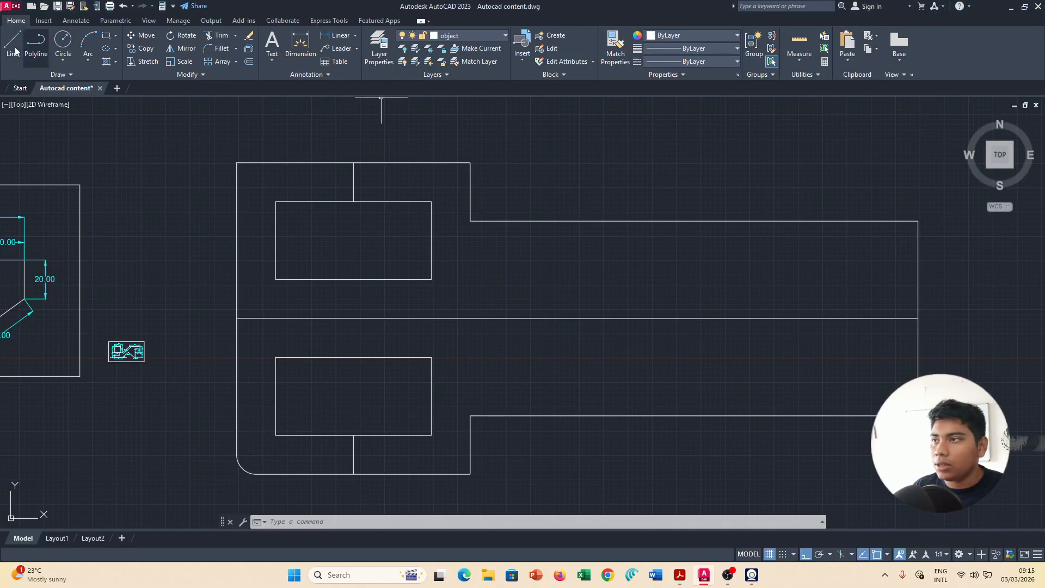
key(alt+Tab)
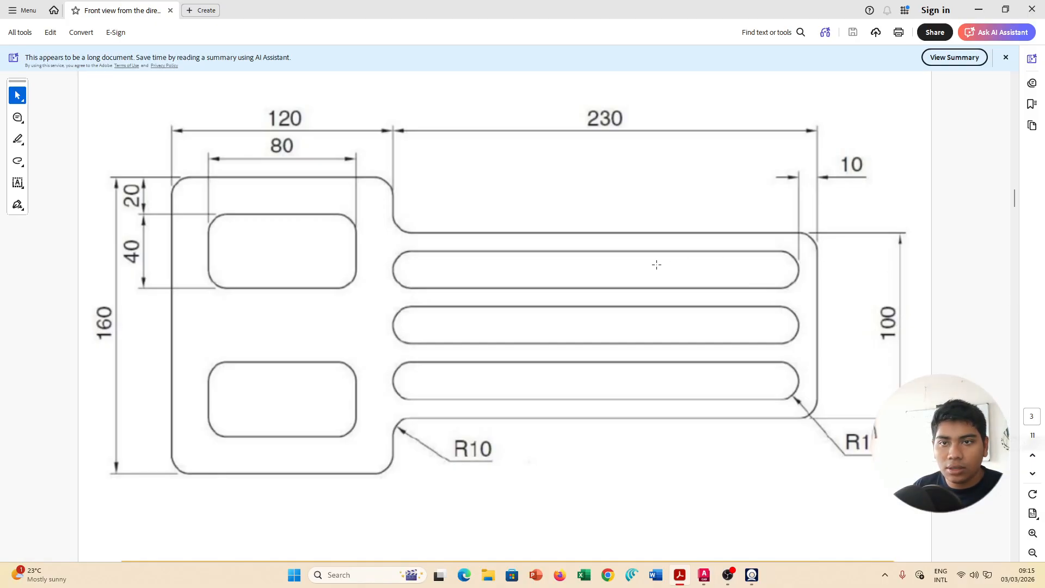
key(alt+Tab)
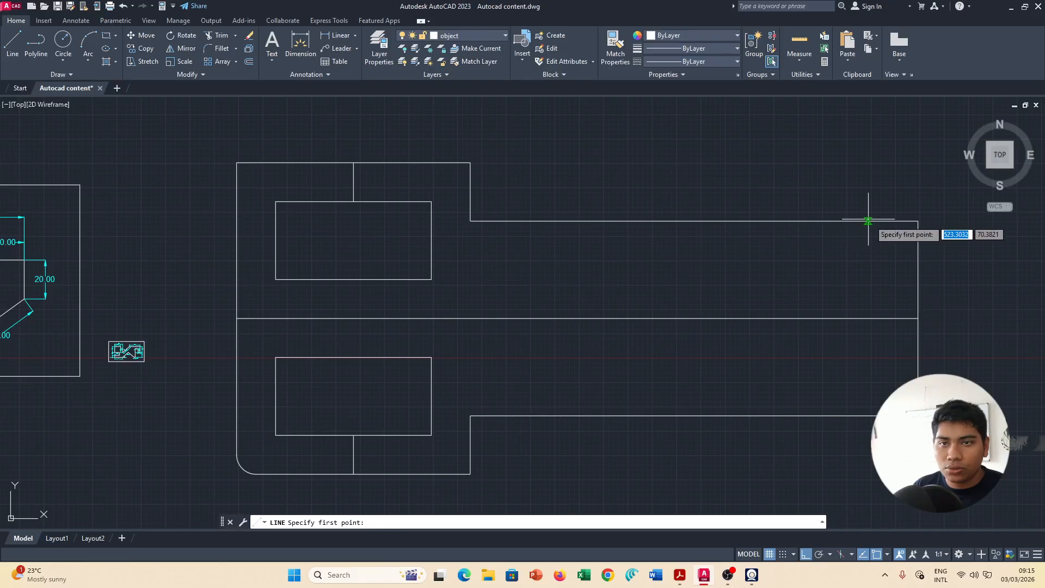
click(918, 221)
text(10)
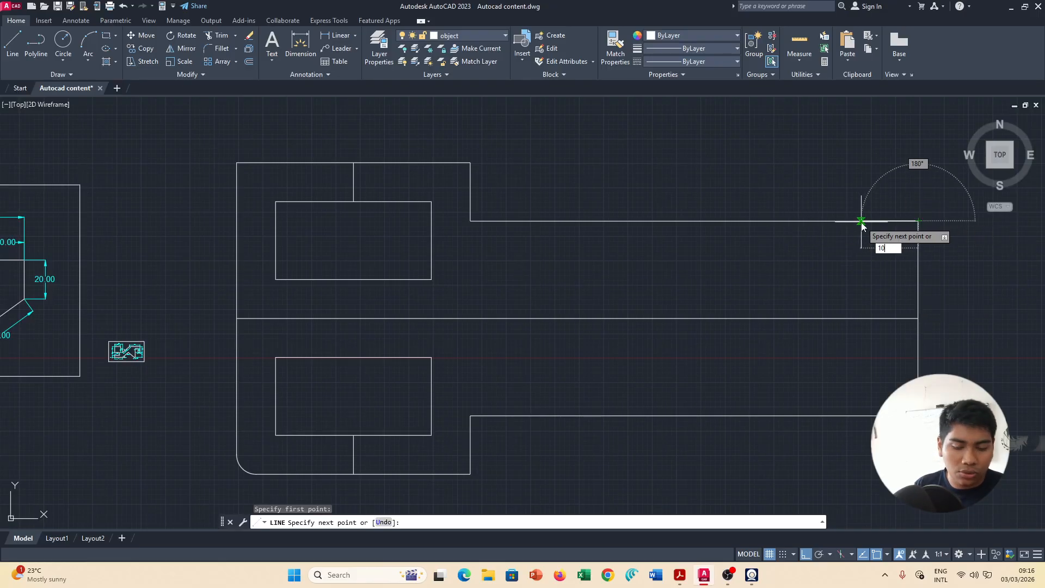
key(Return)
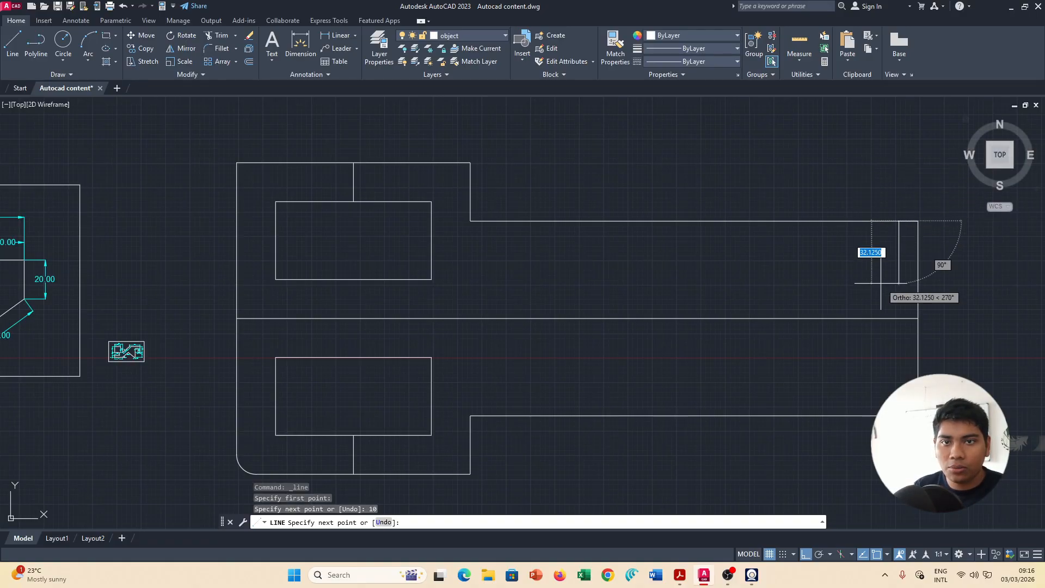
key(Escape)
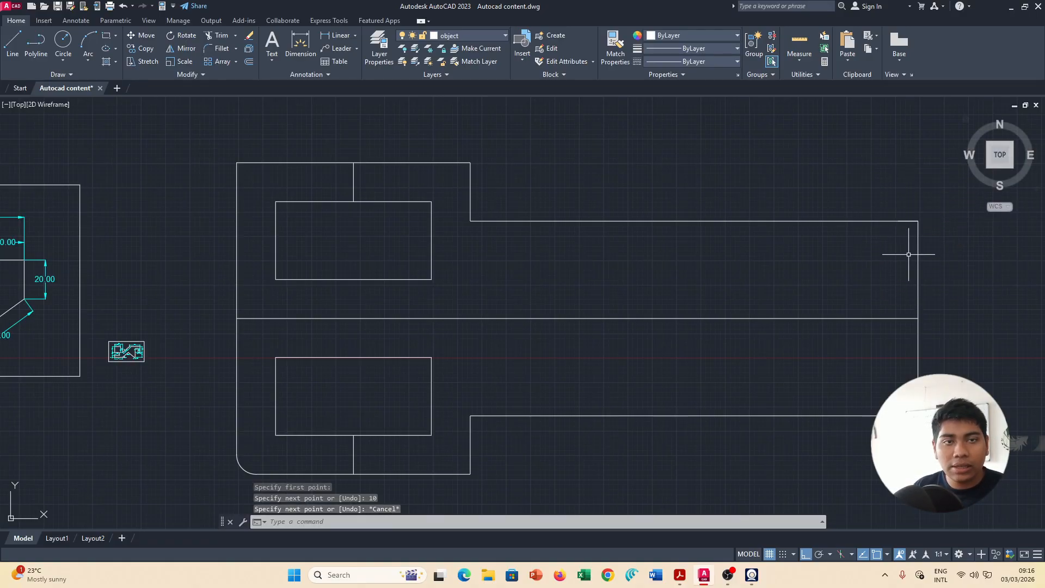
Draw a vertical guide line, 100 long, from the short line's left end down to the arm's lower edge.
key(alt+Tab)
key(alt+Tab)
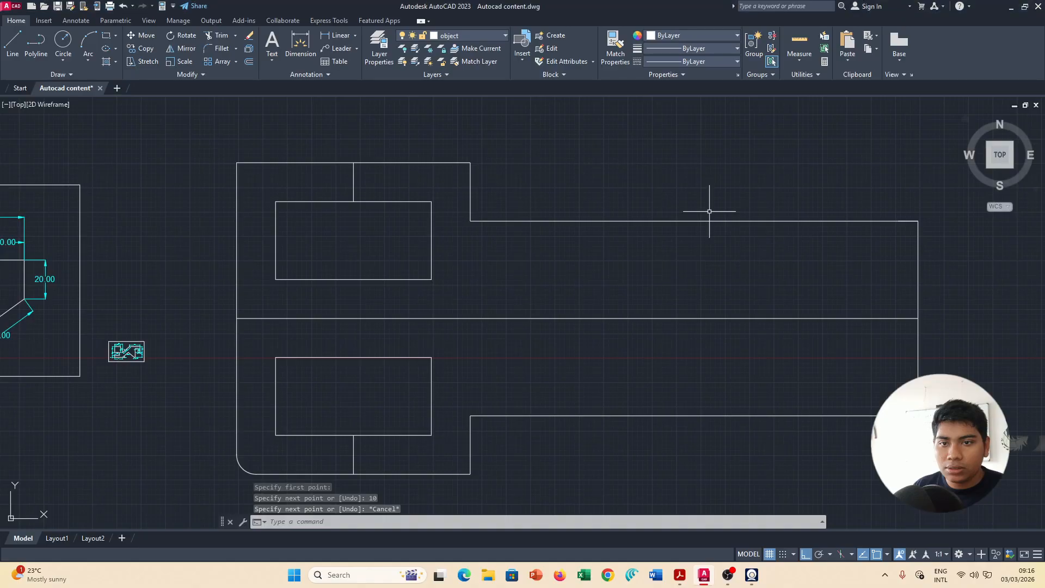
text(l)
key(Return)
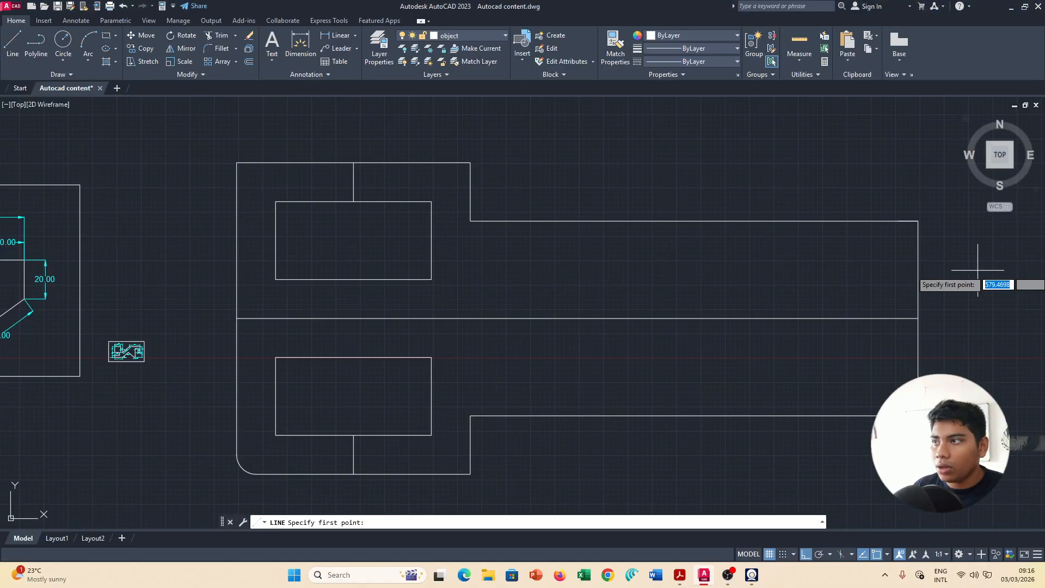
click(899, 221)
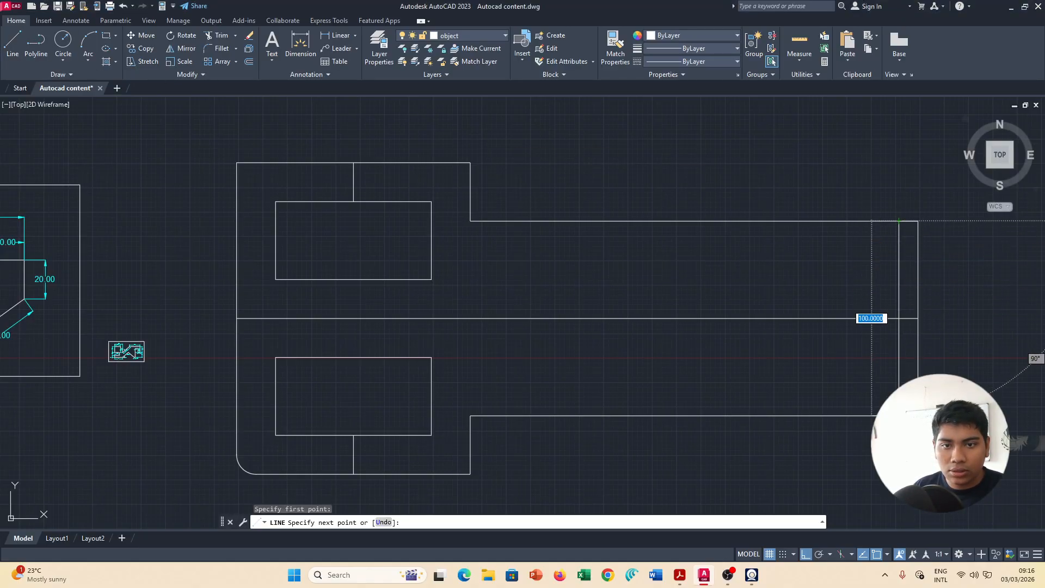
key(Escape)
Check the slot area in the PDF and trim away the plate's horizontal centre line on both sides of the vertical guide line.
key(alt+Tab)
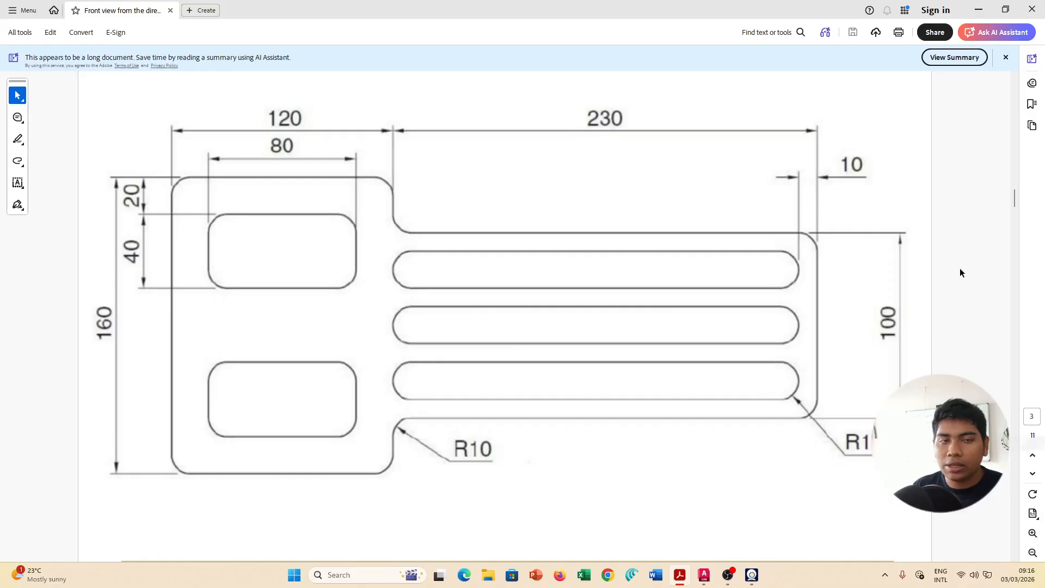
key(alt+Tab)
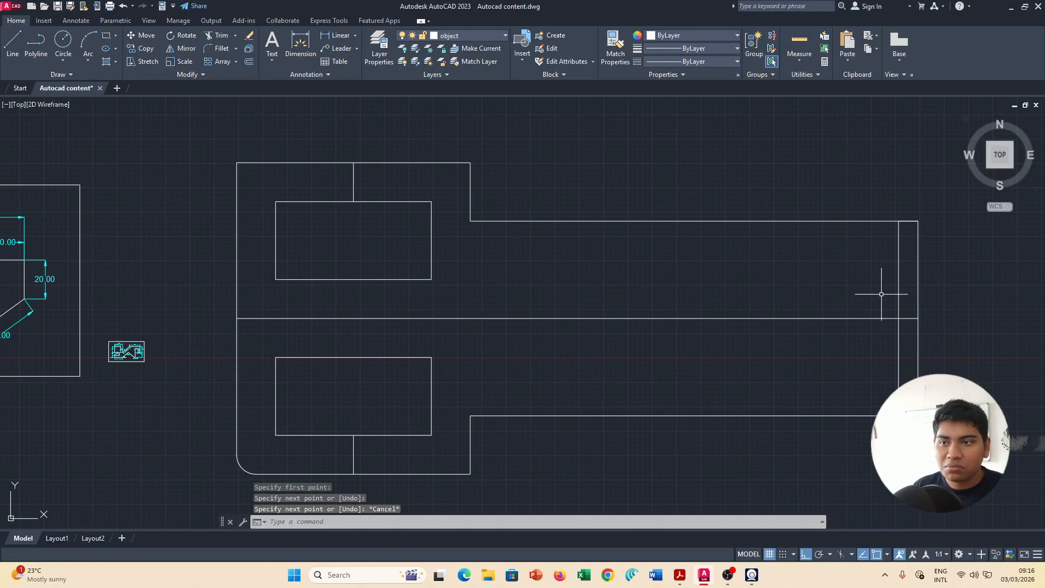
key(alt+Tab)
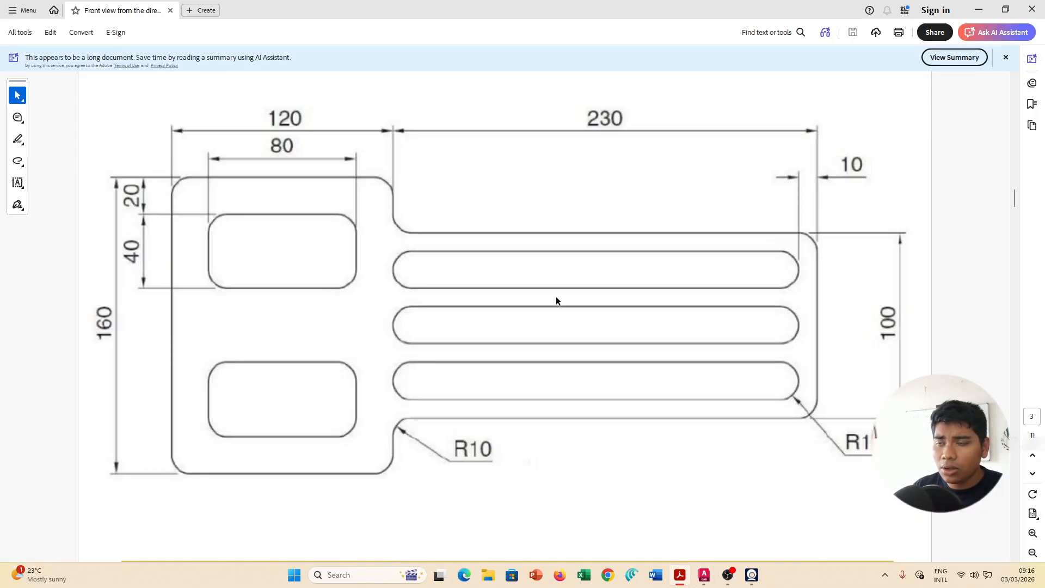
key(alt+Tab)
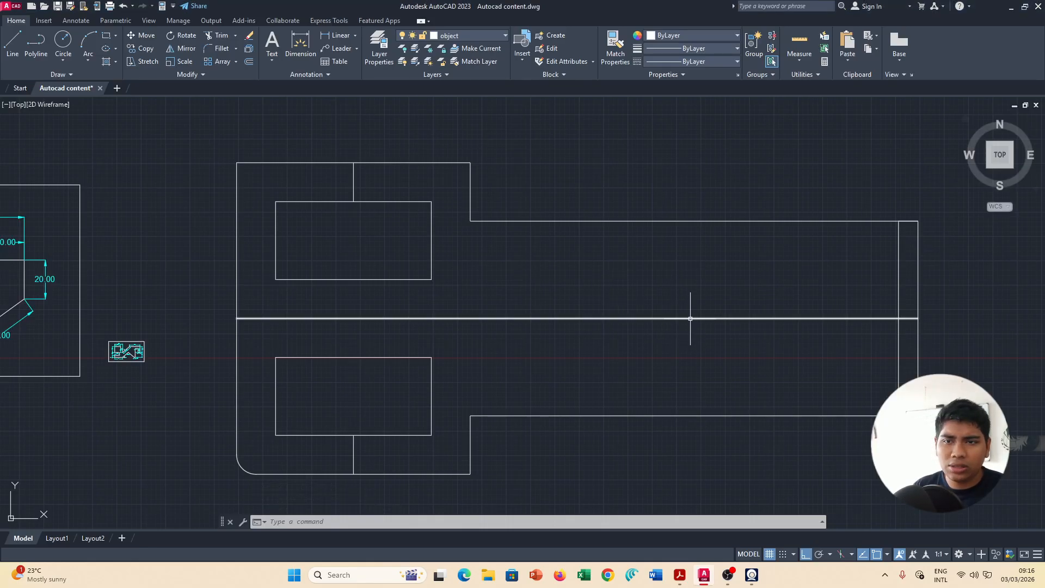
text(TR)
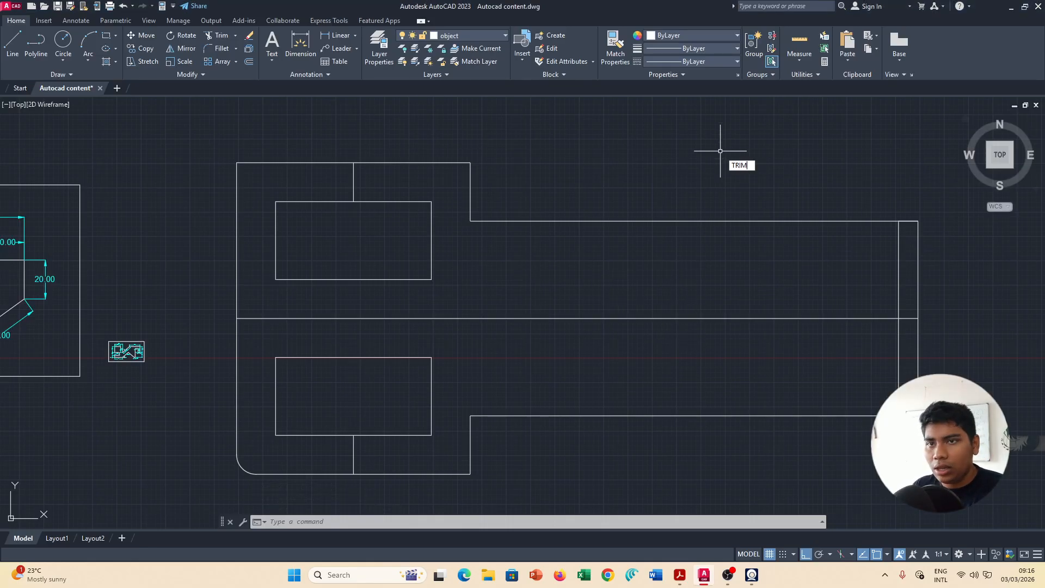
text(IM)
key(Return)
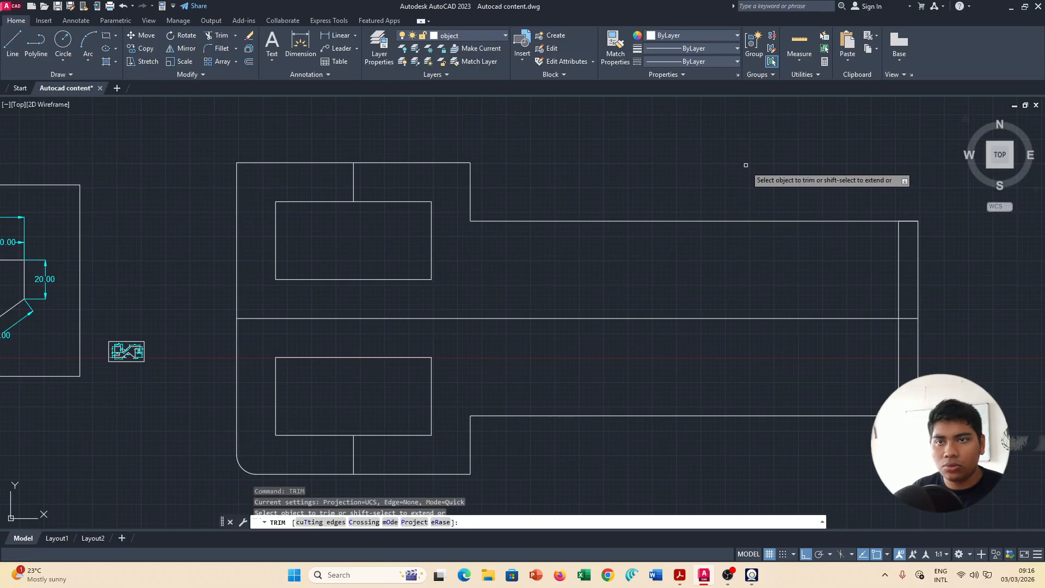
click(719, 319)
click(908, 318)
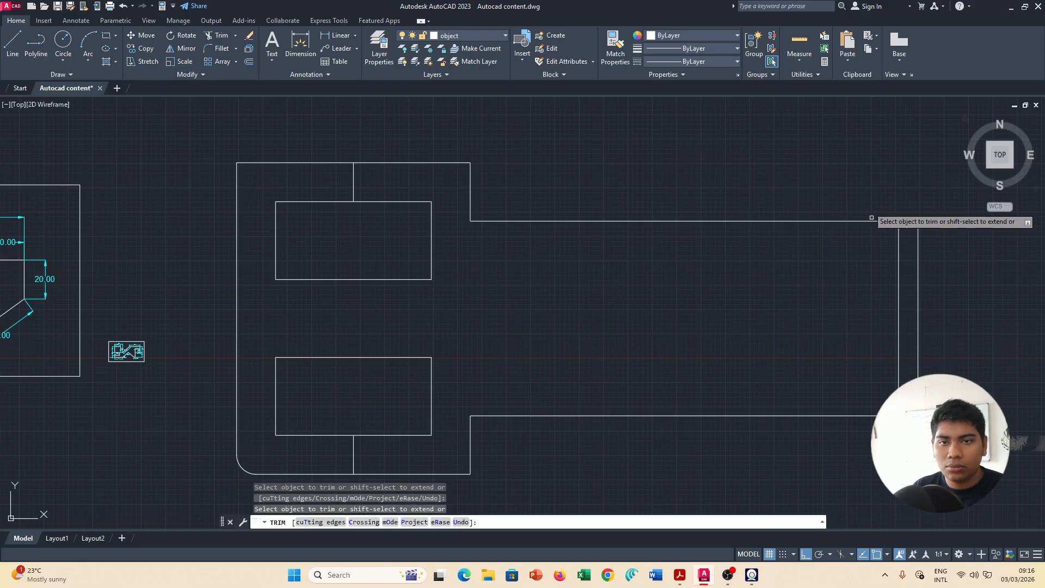
key(Escape)
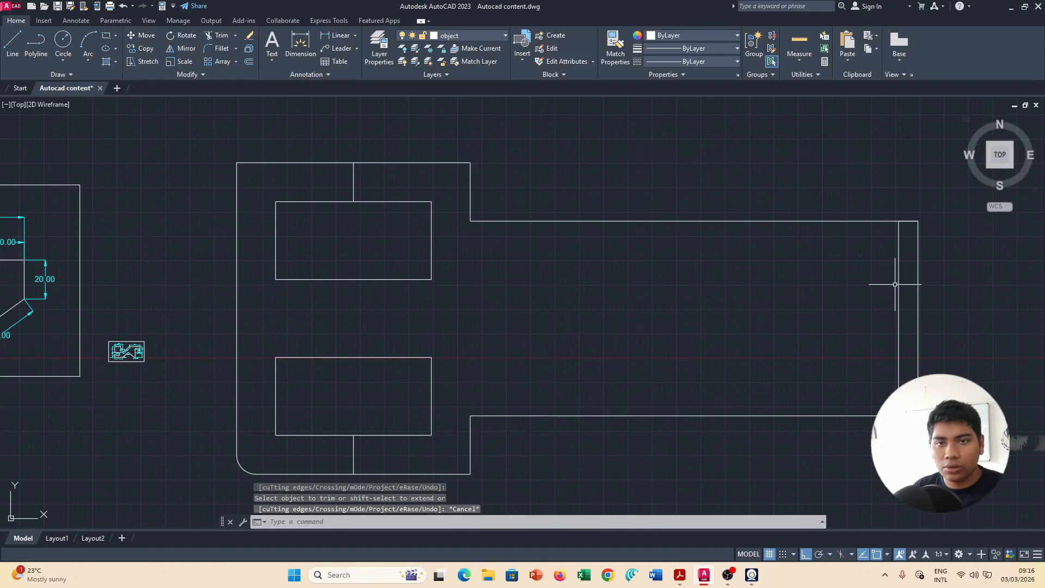
Check the slot position in the PDF and draw a 10-unit line downward from the upper end of the vertical guide line.
key(alt+Tab)
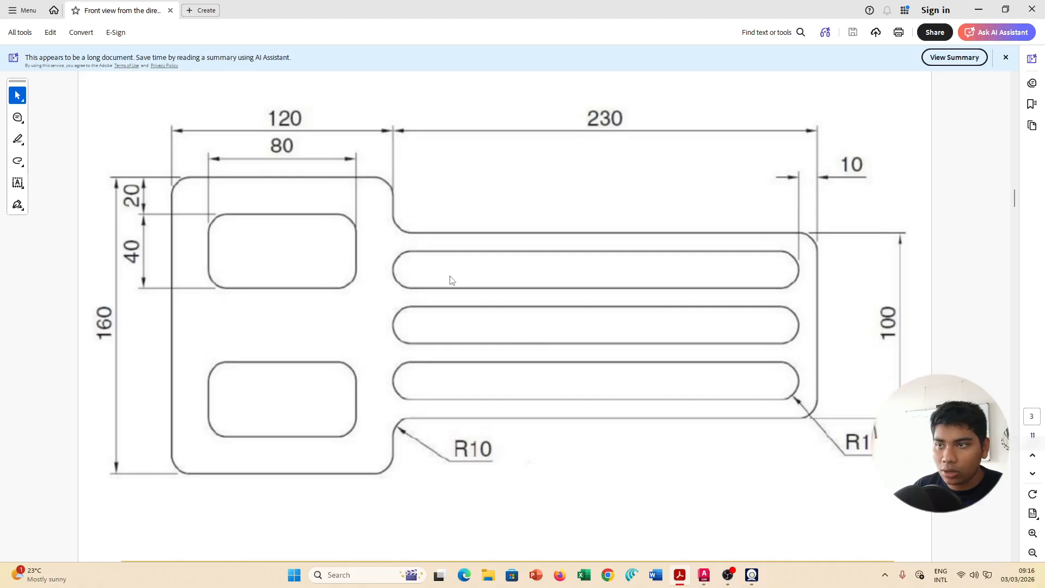
key(alt+Tab)
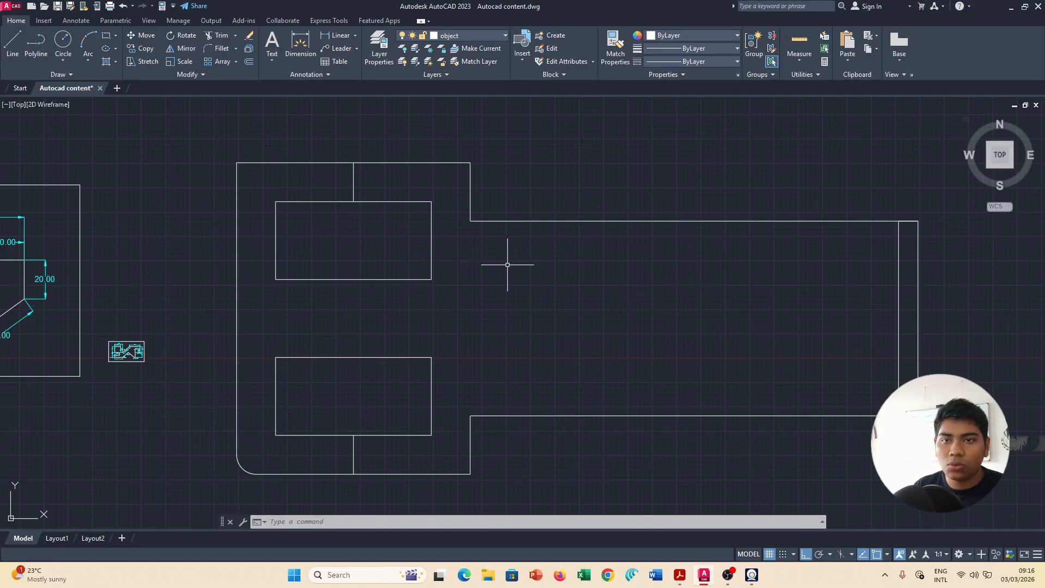
key(alt+Tab)
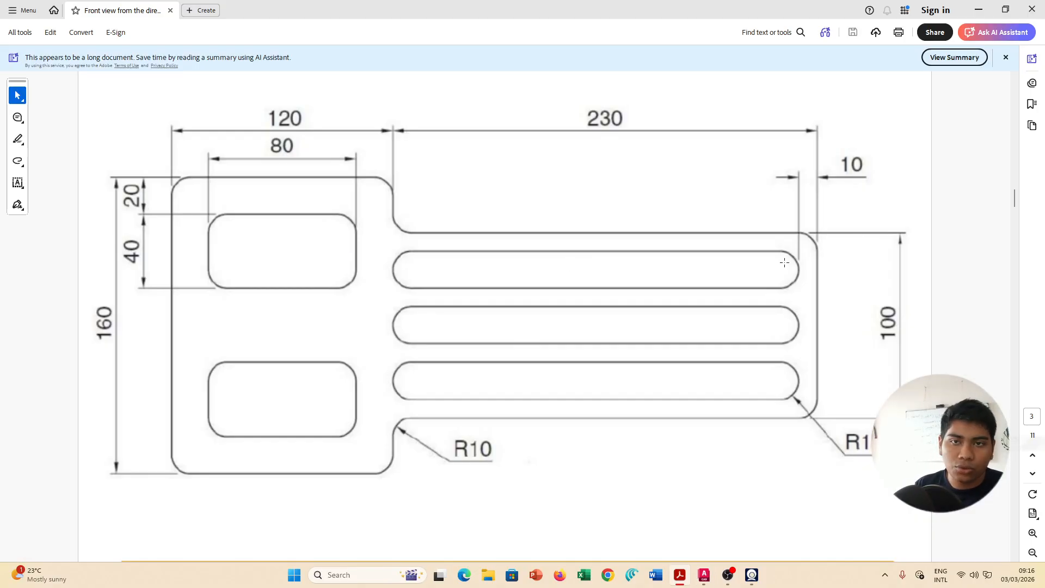
key(alt+Tab)
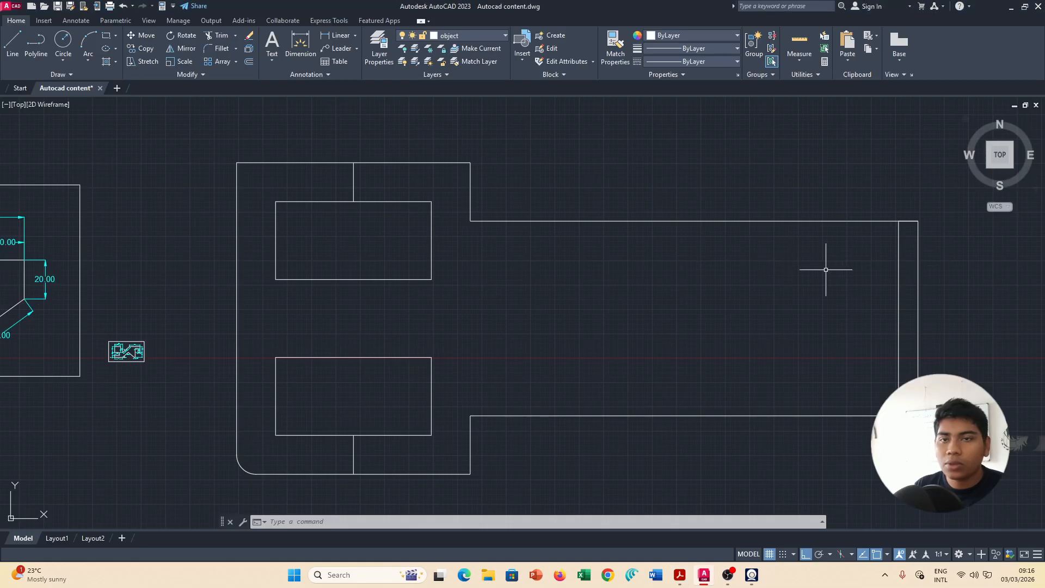
click(13, 43)
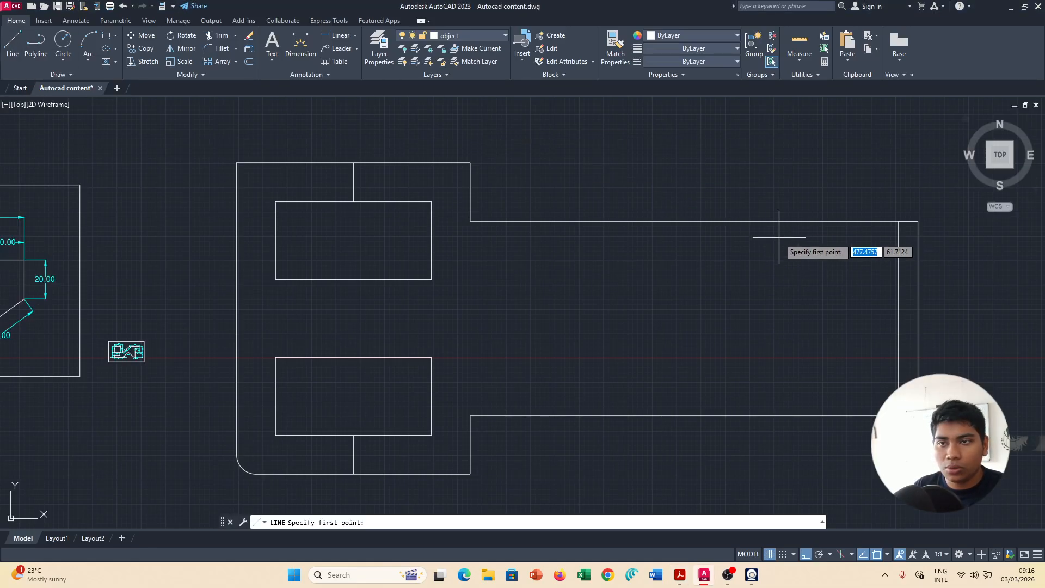
key(alt+Tab)
key(alt+Tab)
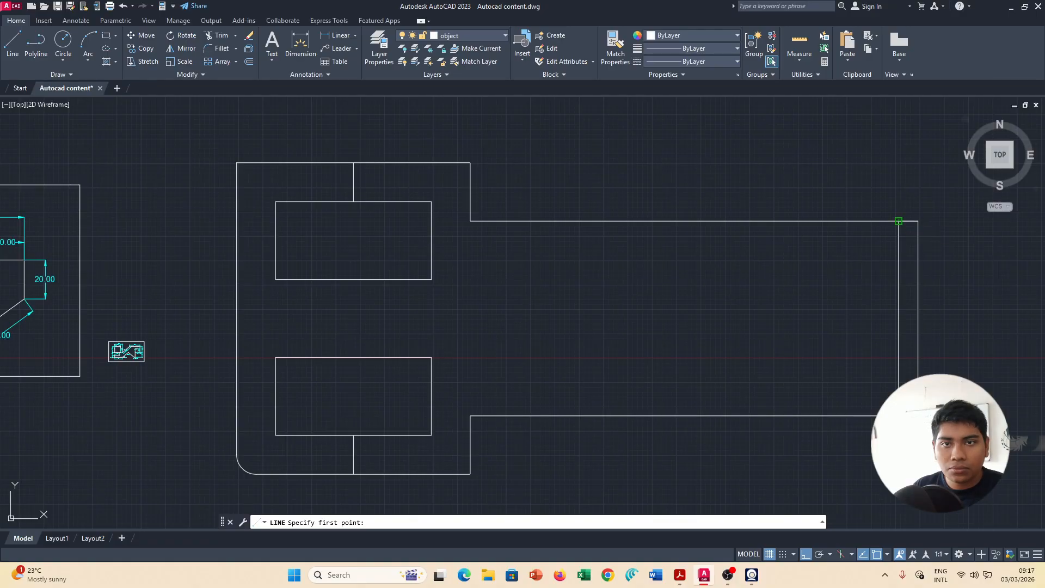
click(898, 221)
text(10)
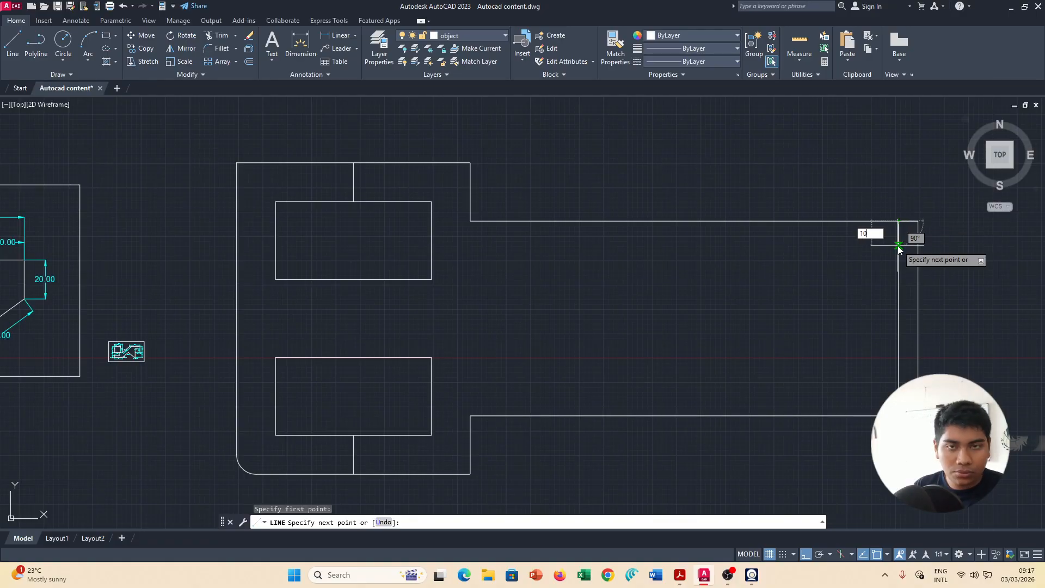
key(Return)
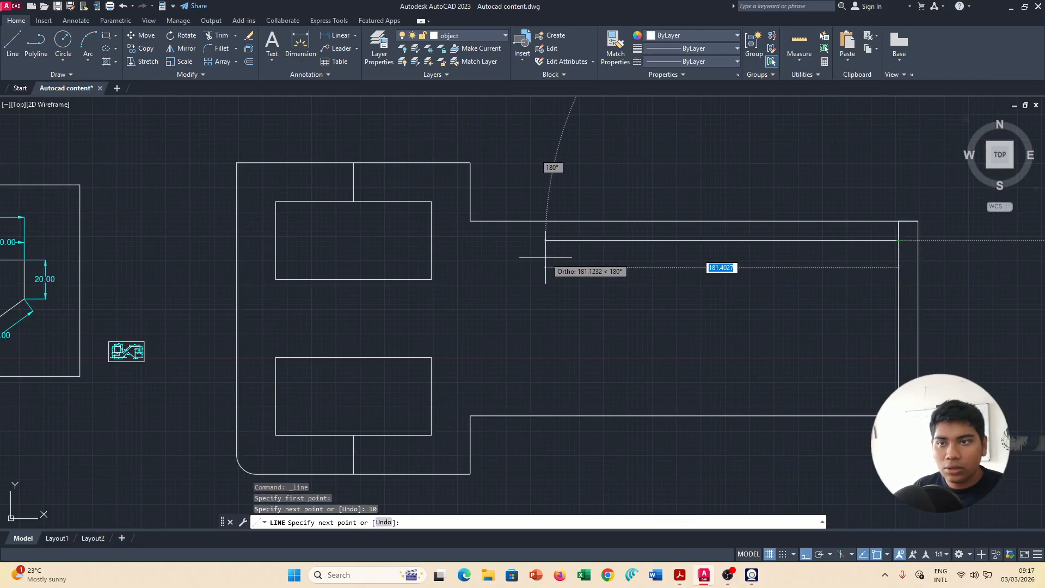
Continue the line 220 to the left for the first slot's upper edge, checking the slot against the PDF.
key(alt+Tab)
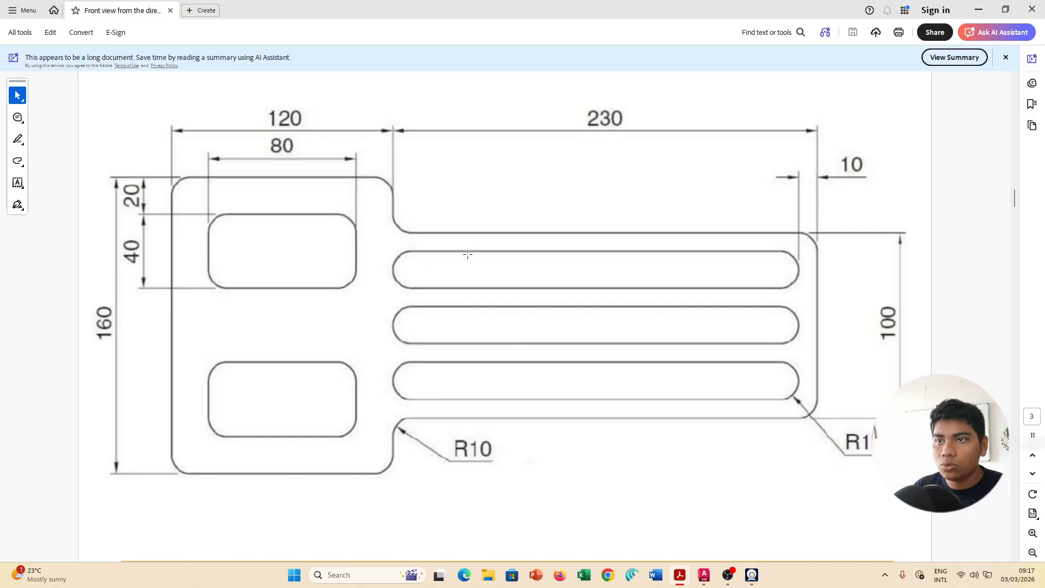
key(alt+Tab)
text(220)
key(Return)
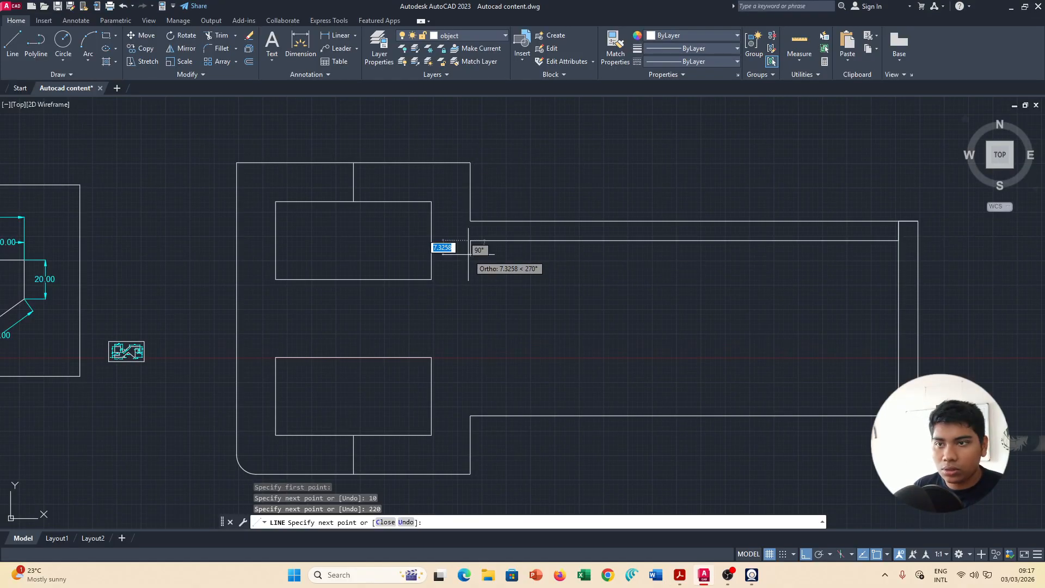
key(alt+Tab)
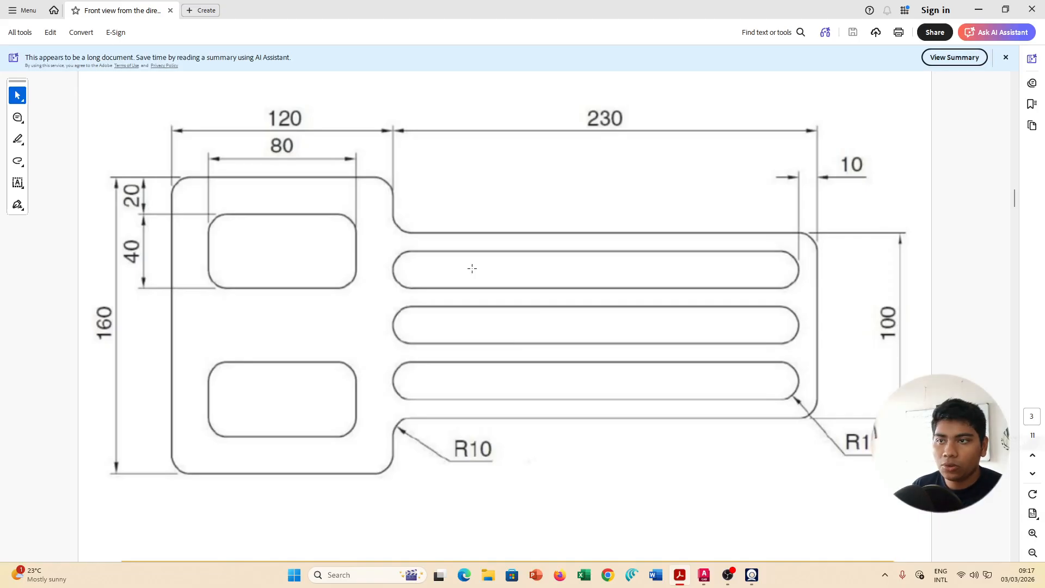
Continue the first slot 20 down, then back to the vertical guide line along its lower edge, and end the line.
key(alt+Tab)
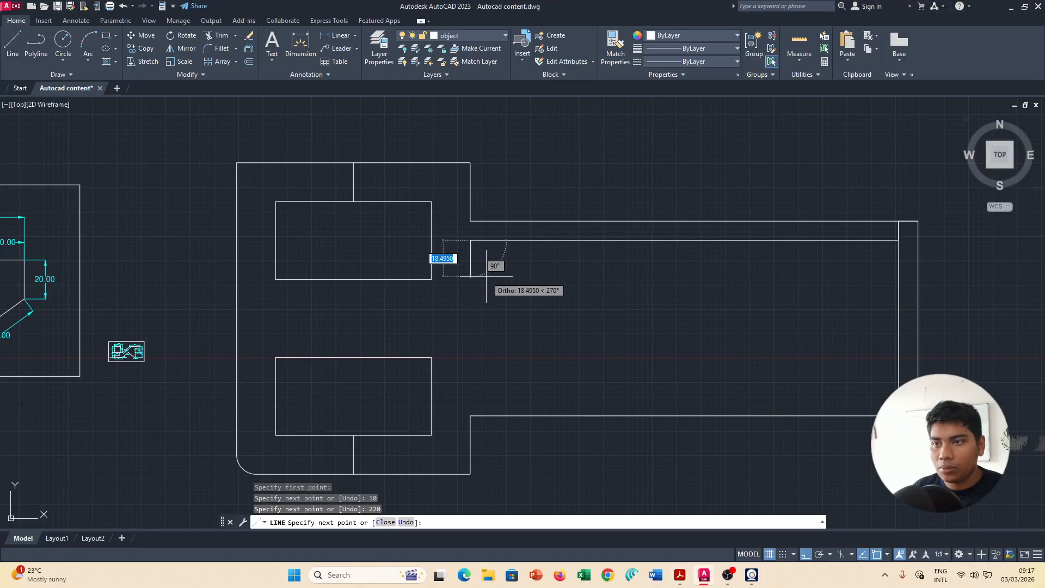
text(20)
key(Return)
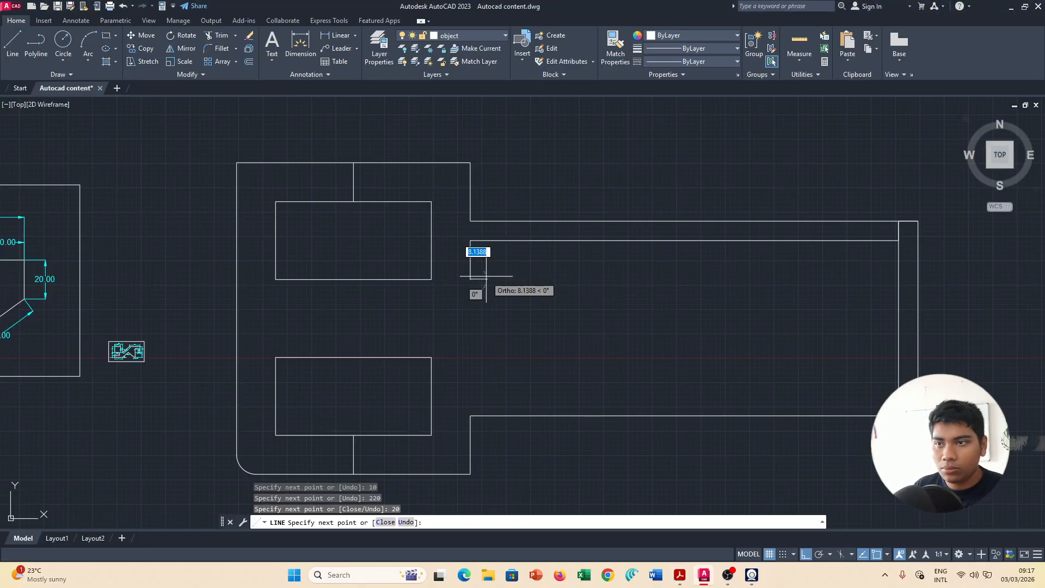
click(899, 280)
key(Escape)
Draw the second slot's outline from the first slot's lower right corner: 10 down, 220 left, 20 down, and back to the guide line.
key(Return)
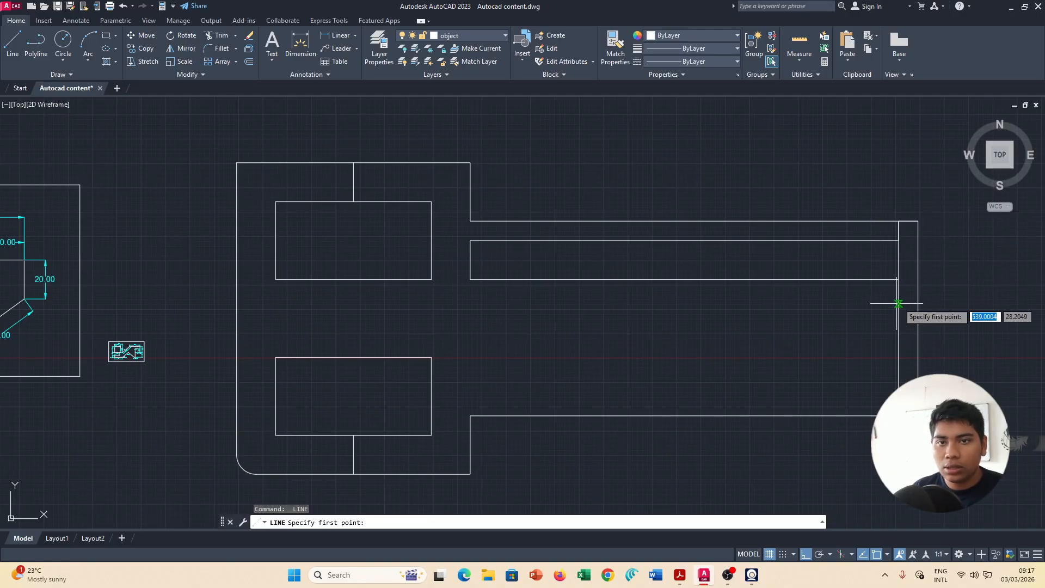
click(898, 294)
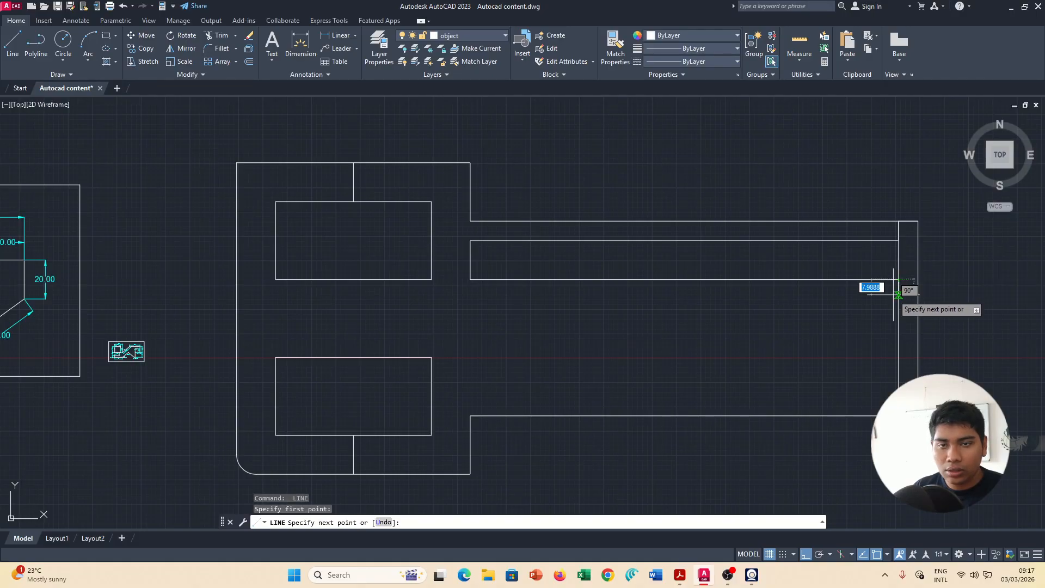
key(Return)
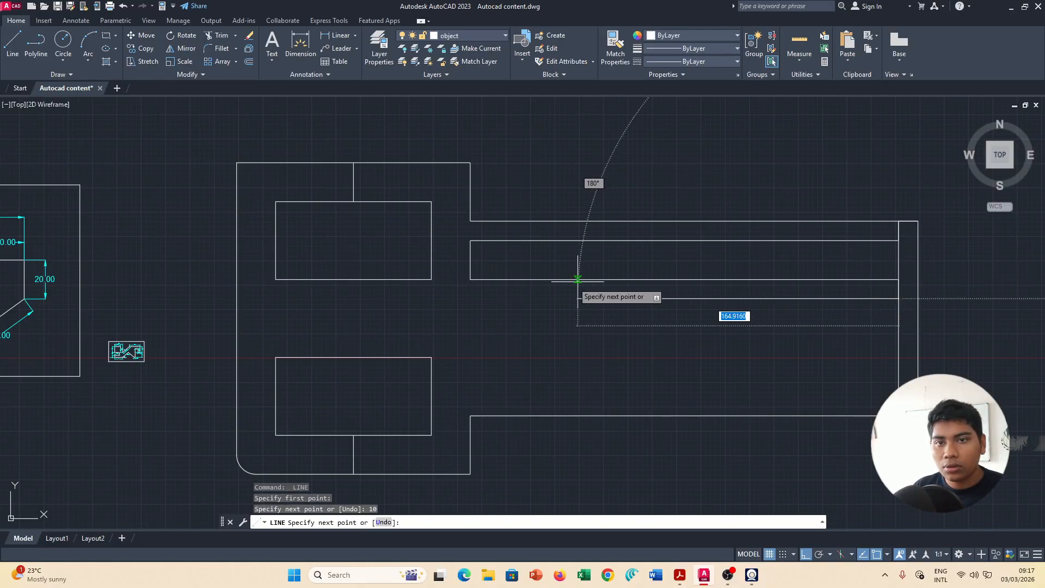
text(220)
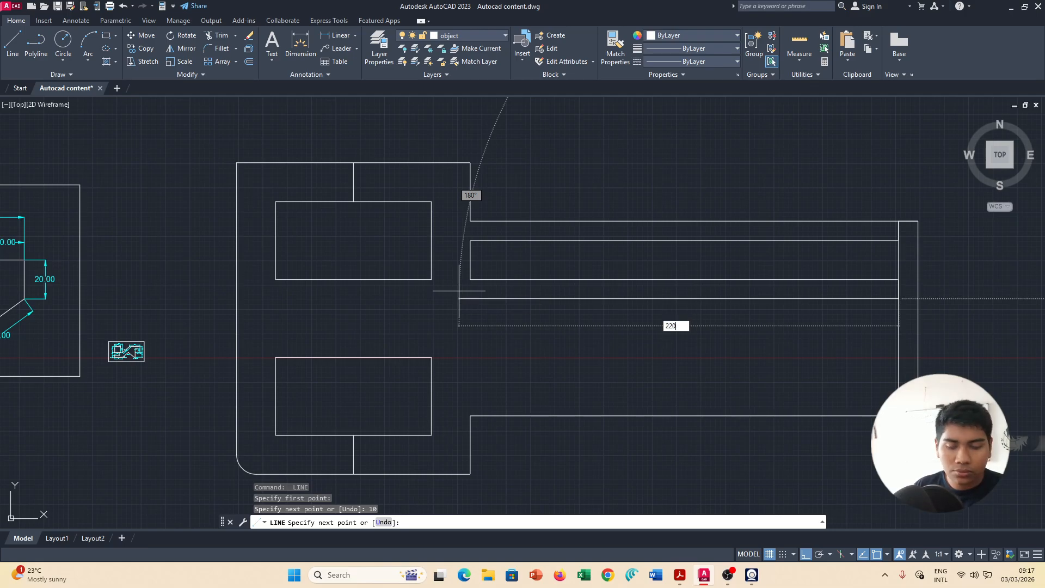
key(Return)
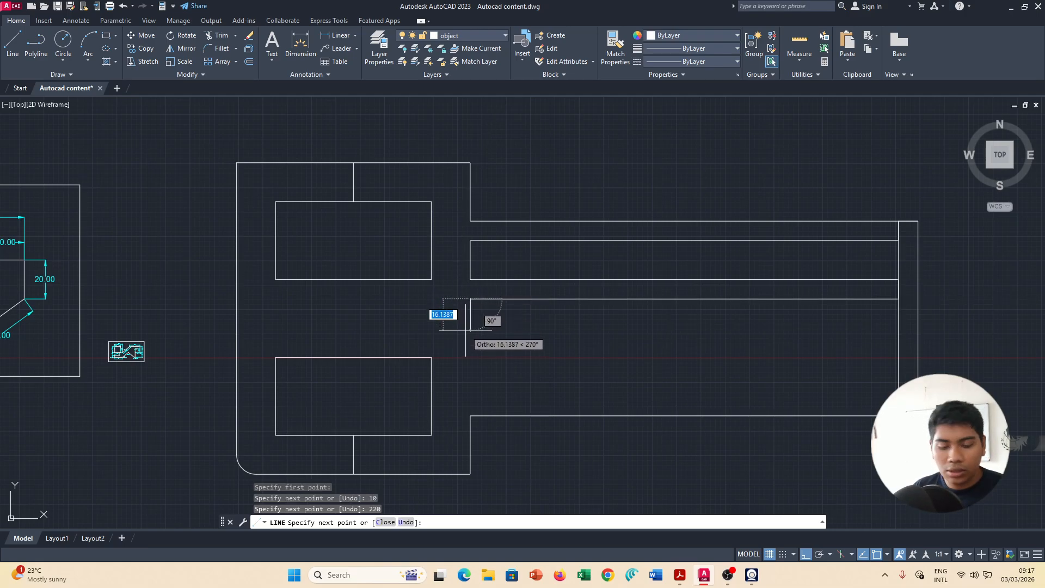
text(10)
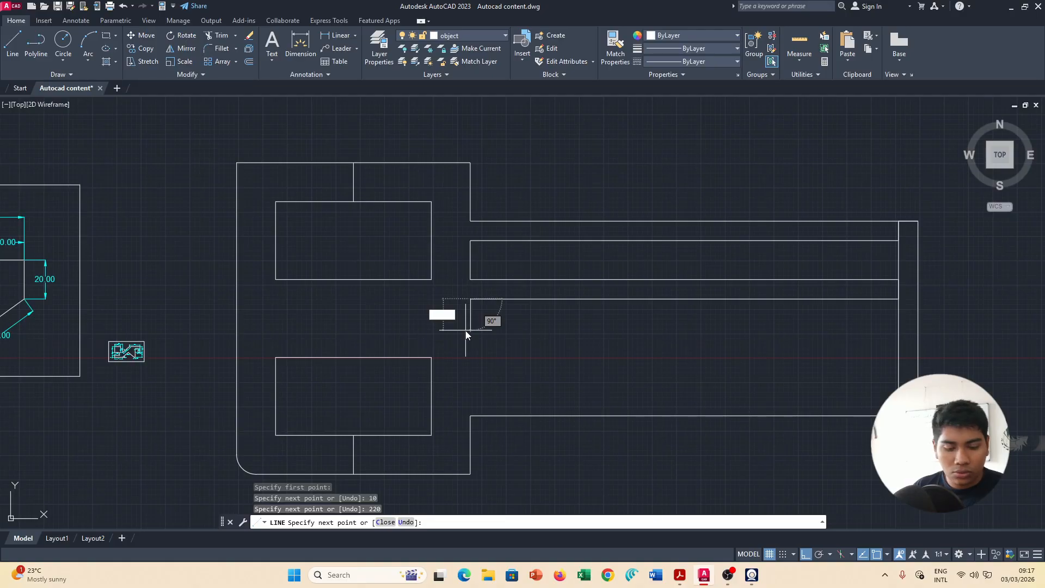
key(Return)
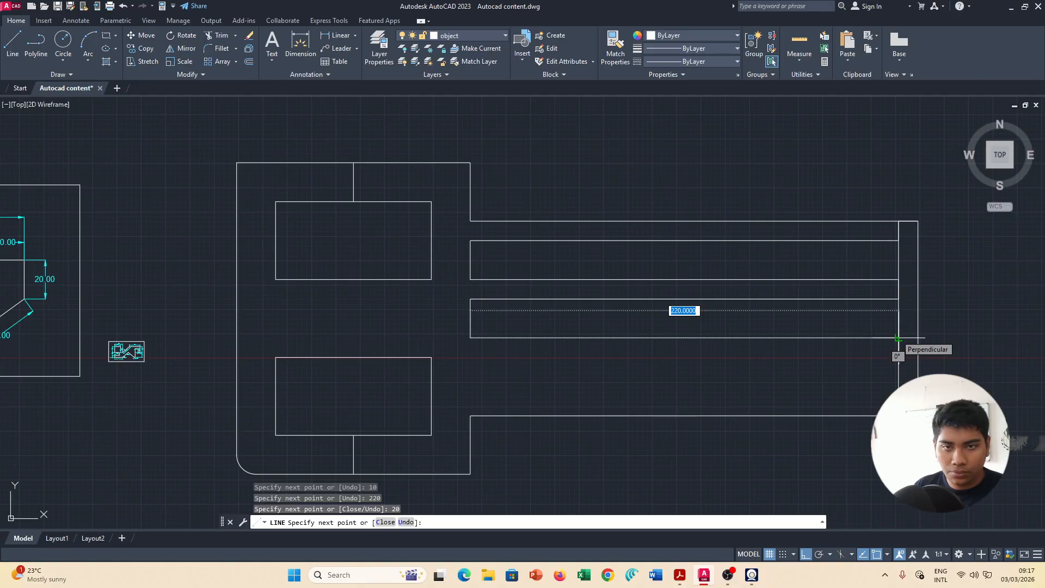
click(898, 338)
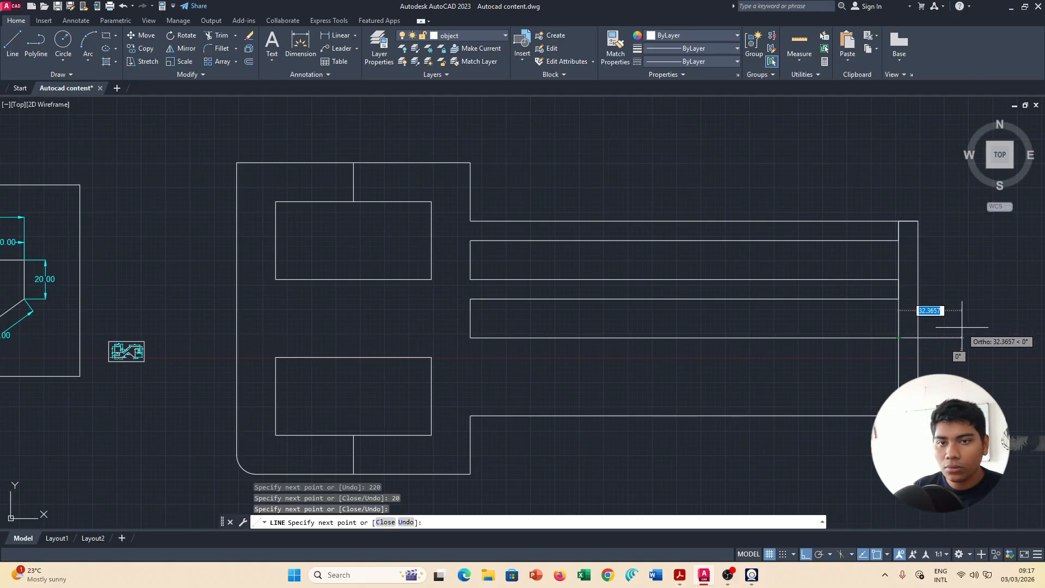
Continue with the third slot's outline: 10 down, 220 left, 20 down, and right to the vertical guide line.
text(10)
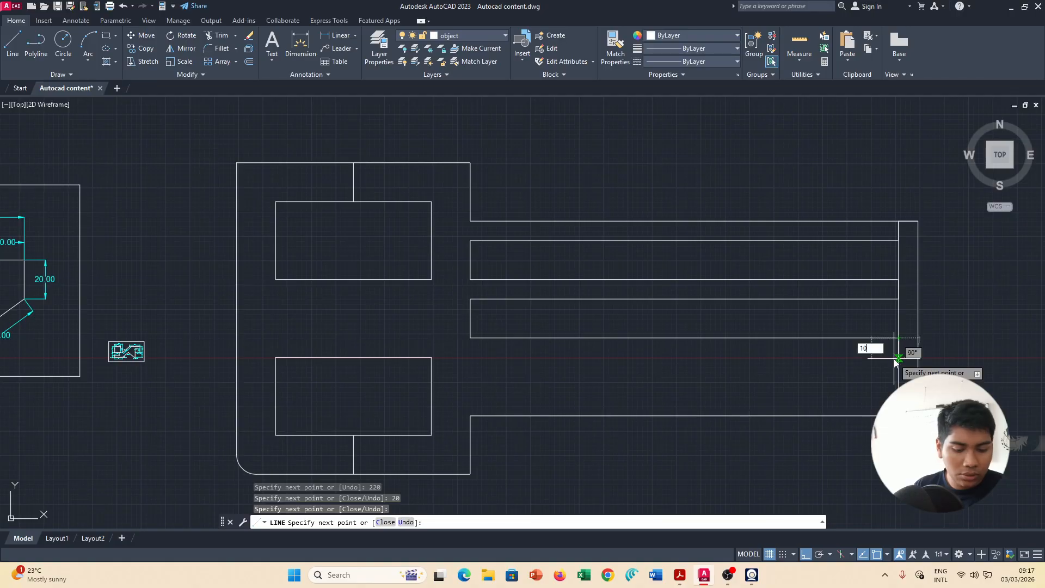
key(Return)
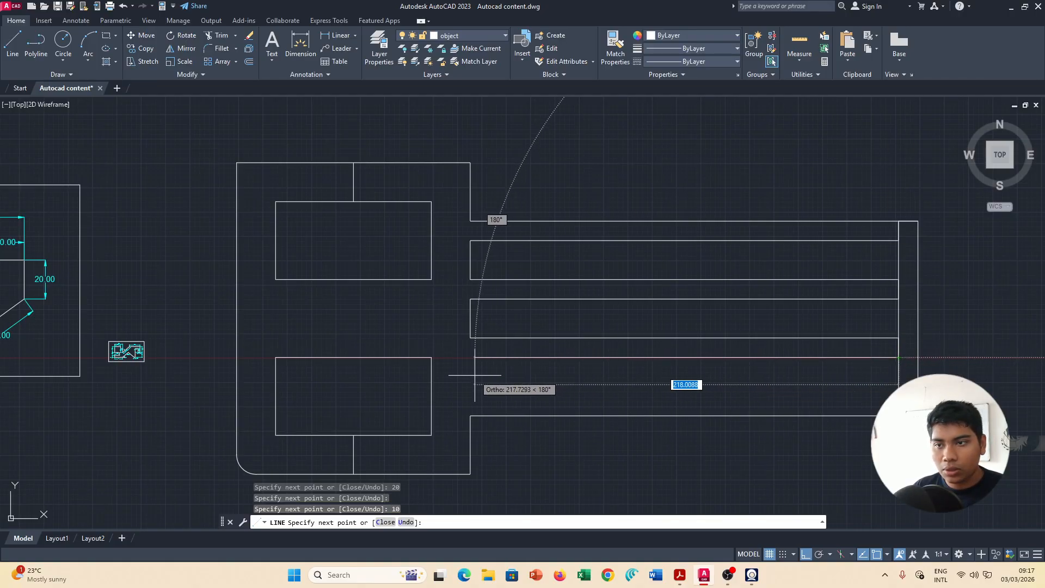
text(220)
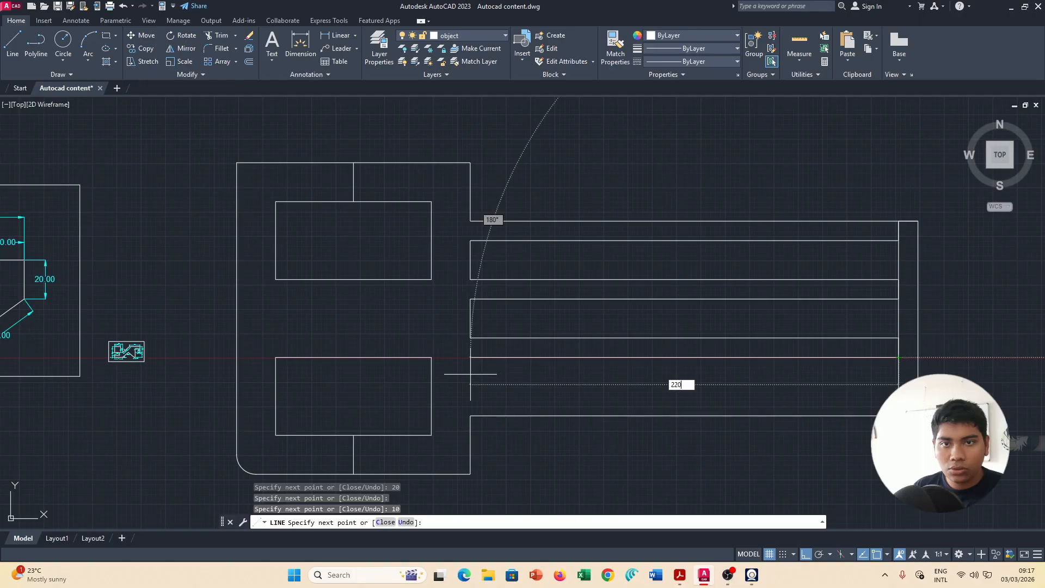
key(Return)
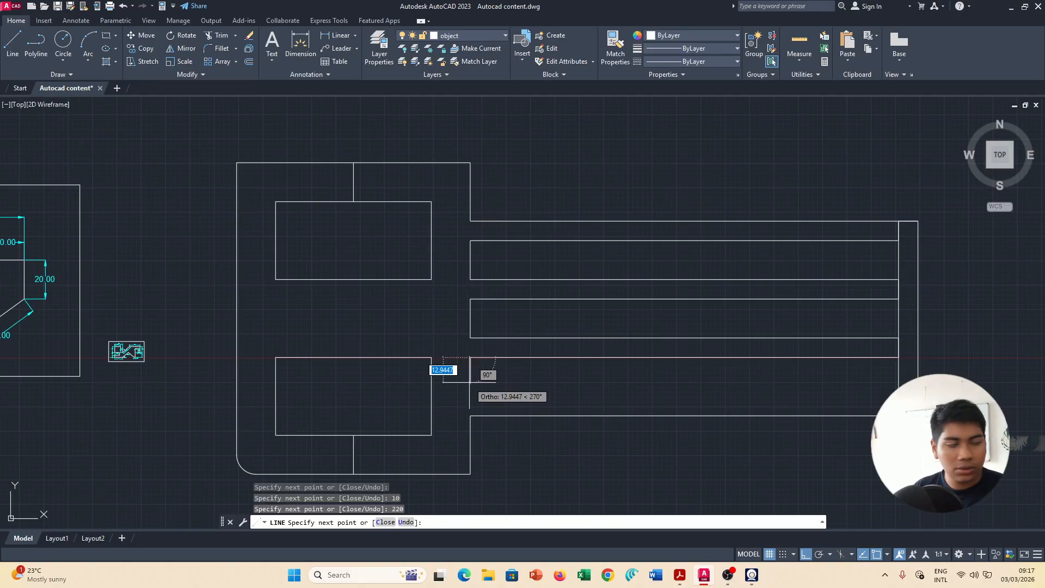
click(728, 575)
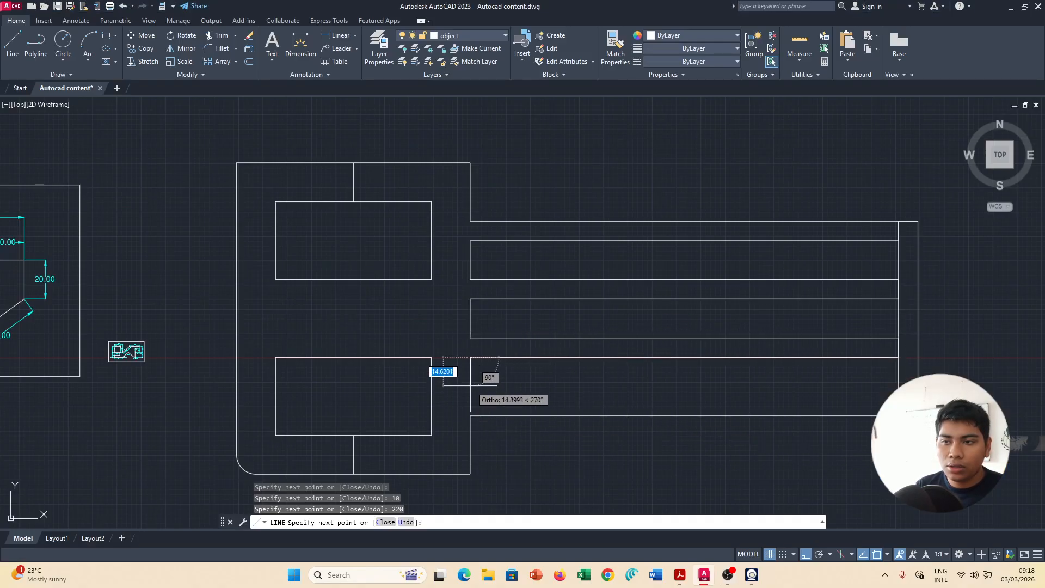
text(20)
key(Return)
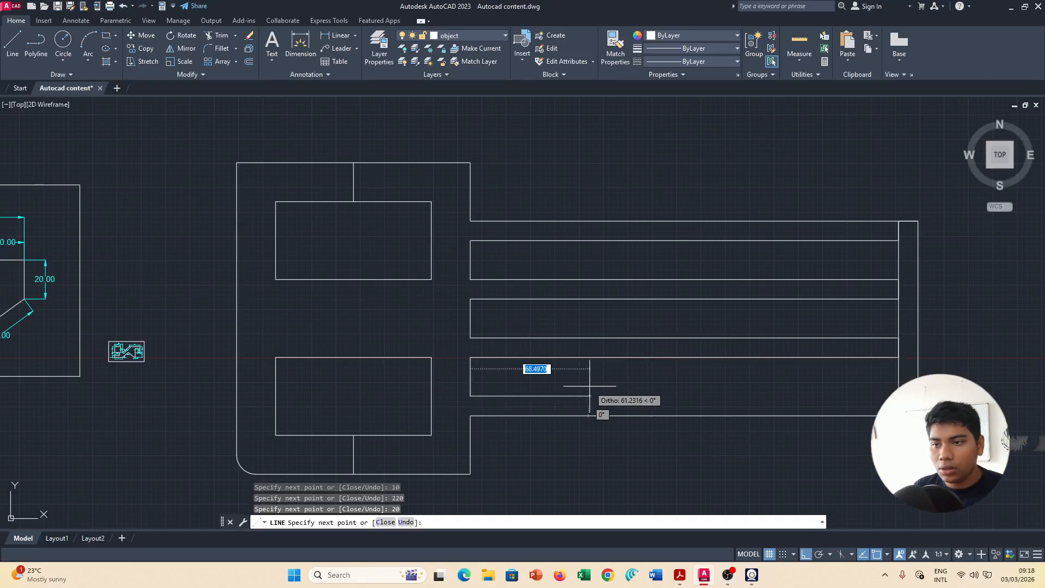
click(898, 396)
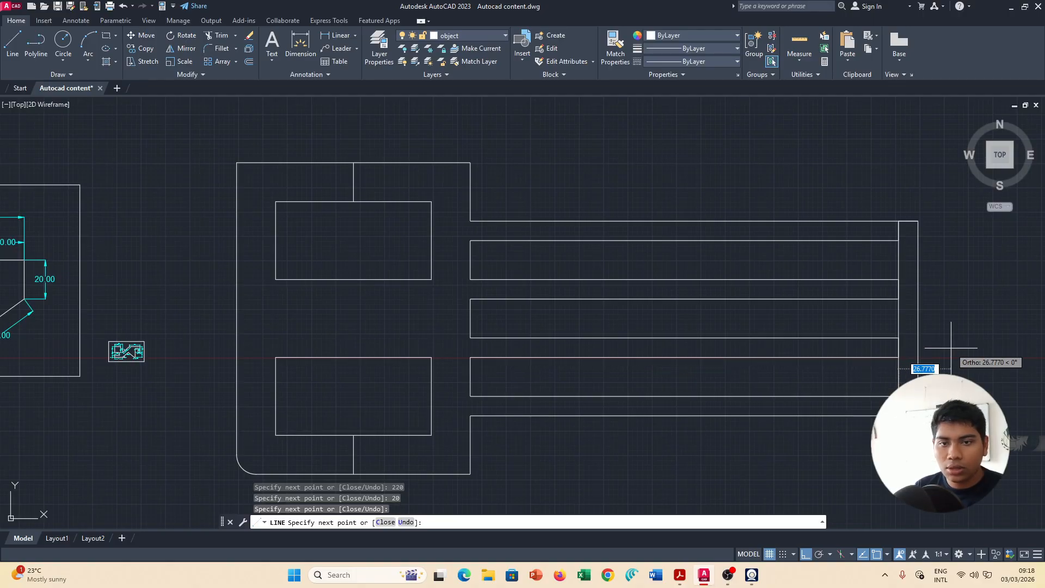
Compare the three drawn slots and their R10 ends with the PDF drawing.
key(alt+Tab)
key(Tab)
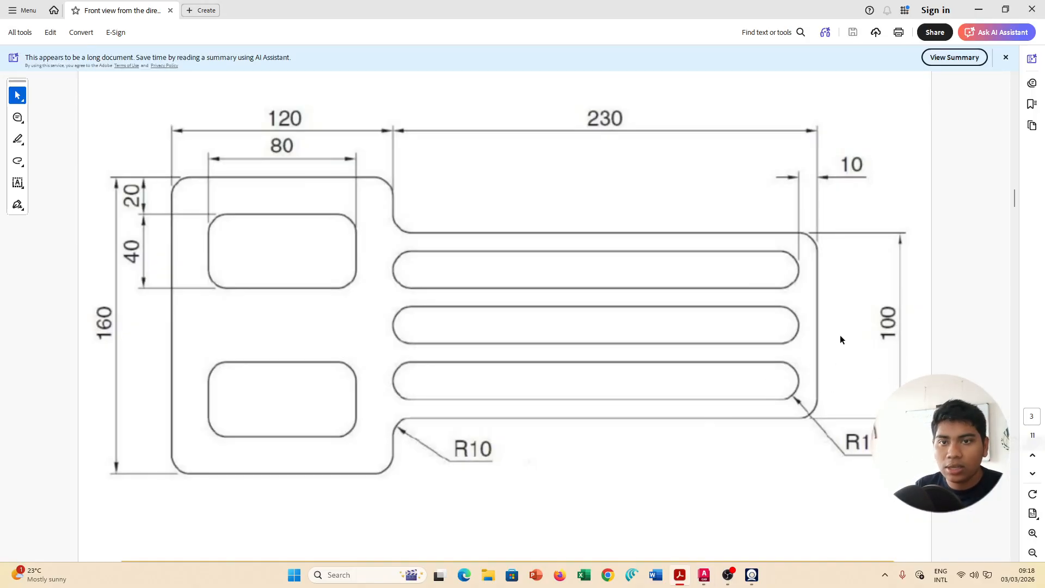
key(alt+Tab)
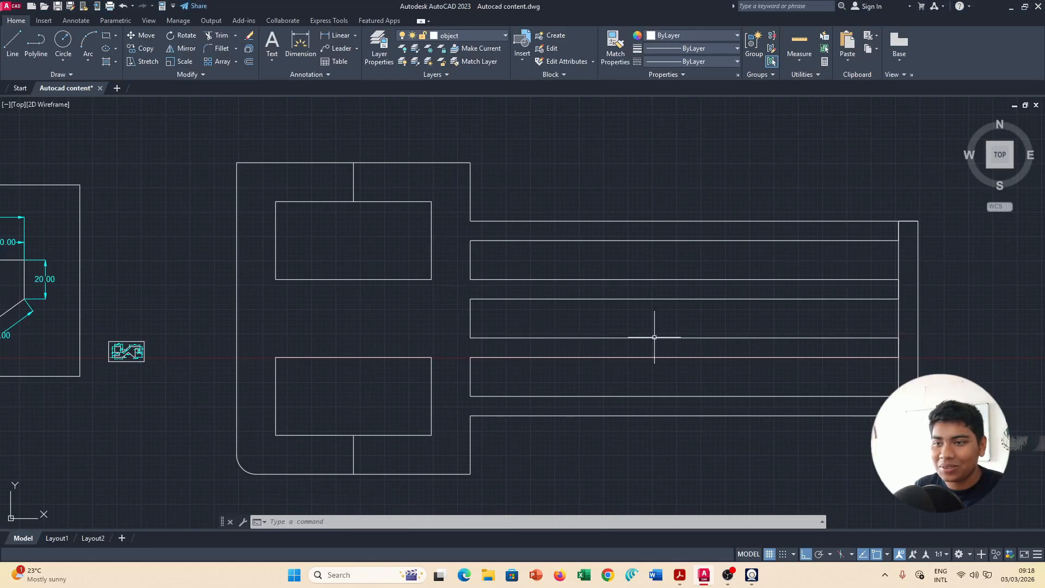
scroll(692, 338, up, 2)
scroll(768, 334, down, 2)
middle_drag(768, 334, 648, 322)
scroll(595, 303, up, 3)
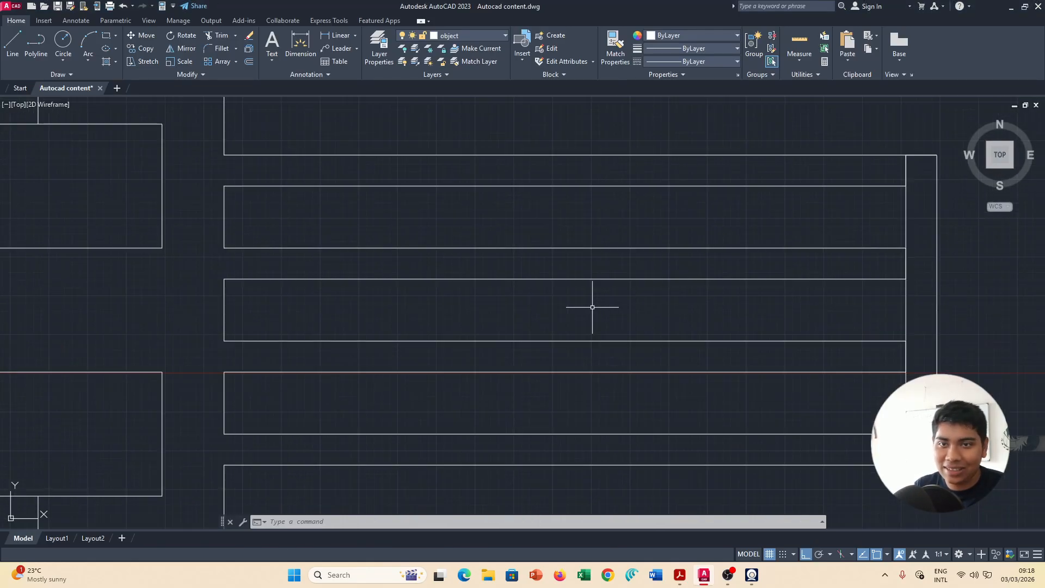
key(alt+Tab)
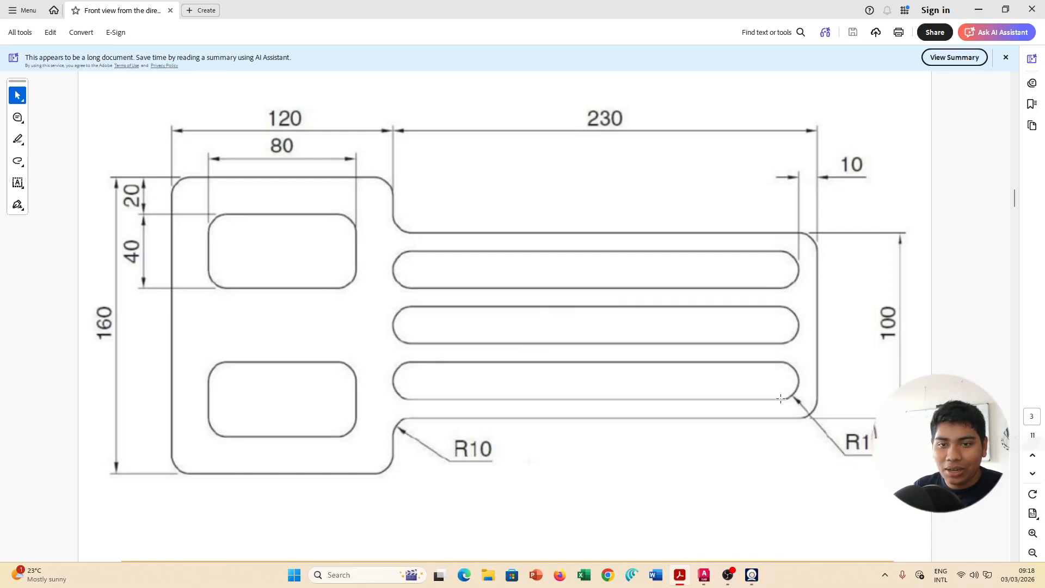
key(alt+Tab)
scroll(718, 275, down, 2)
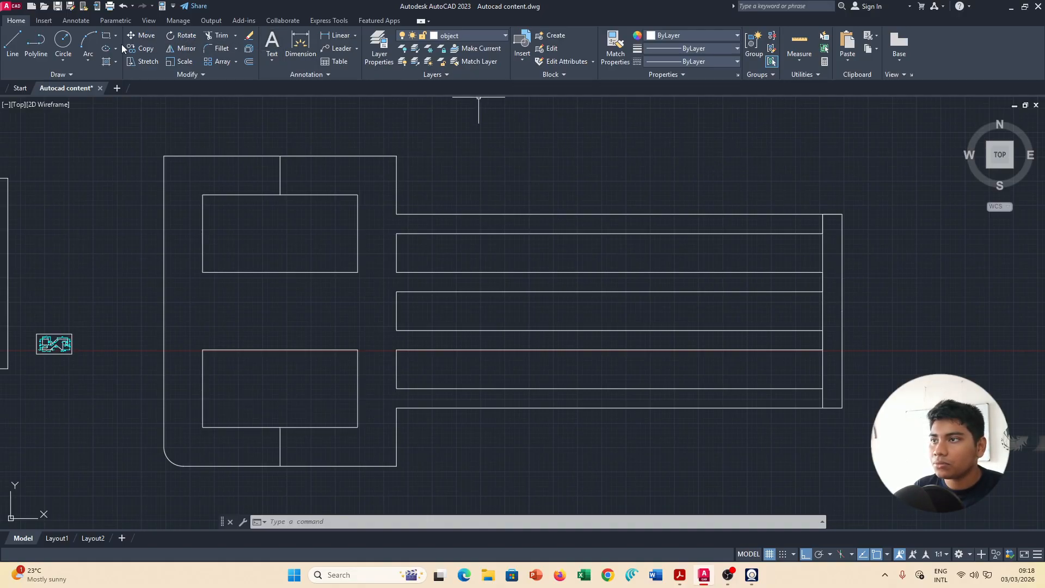
Trim the vertical guide line between the slots and beyond the outer slots, keeping only the slots' right ends.
click(218, 36)
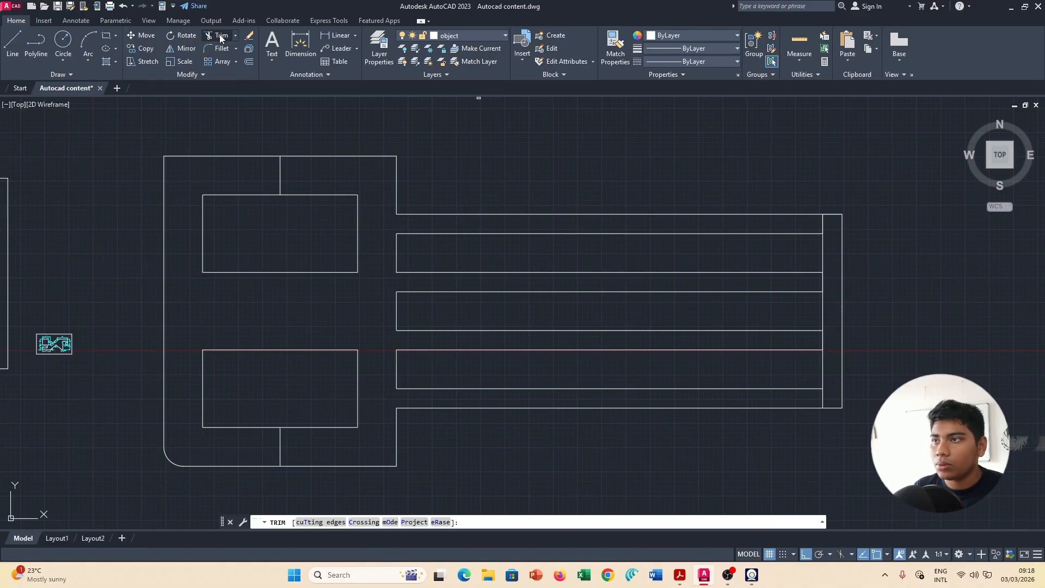
click(823, 225)
click(823, 224)
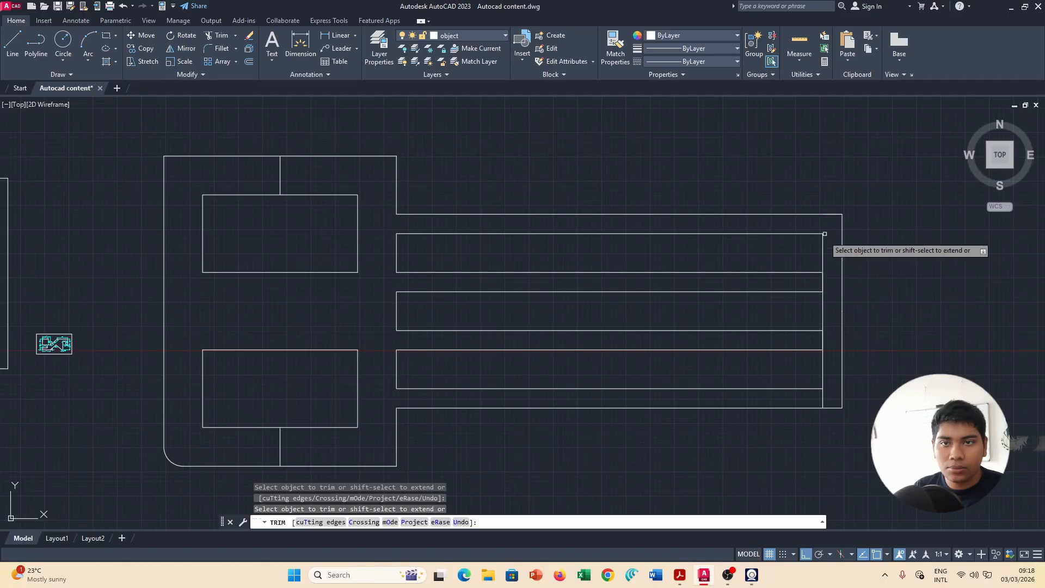
click(823, 282)
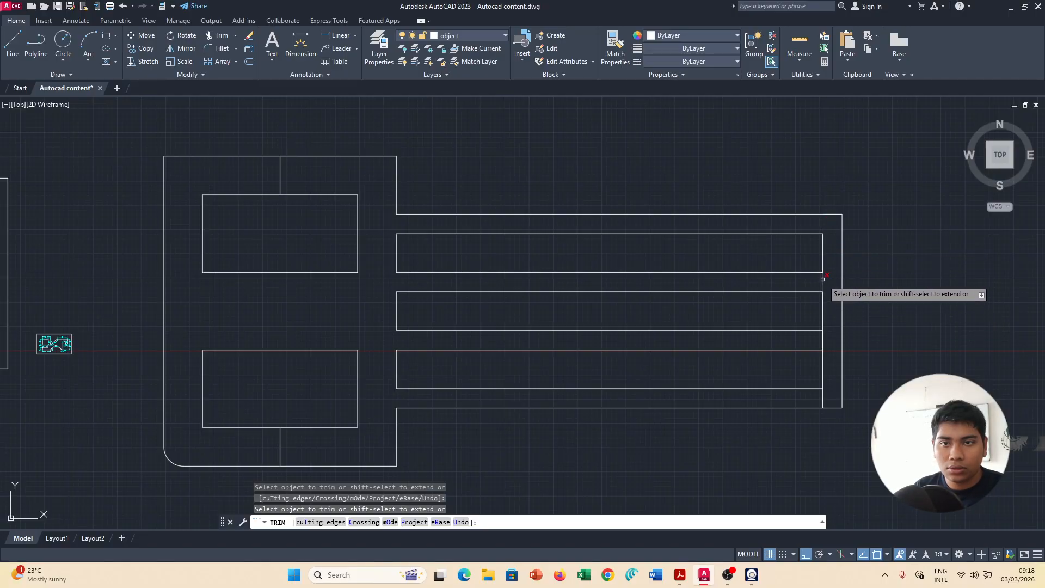
click(823, 339)
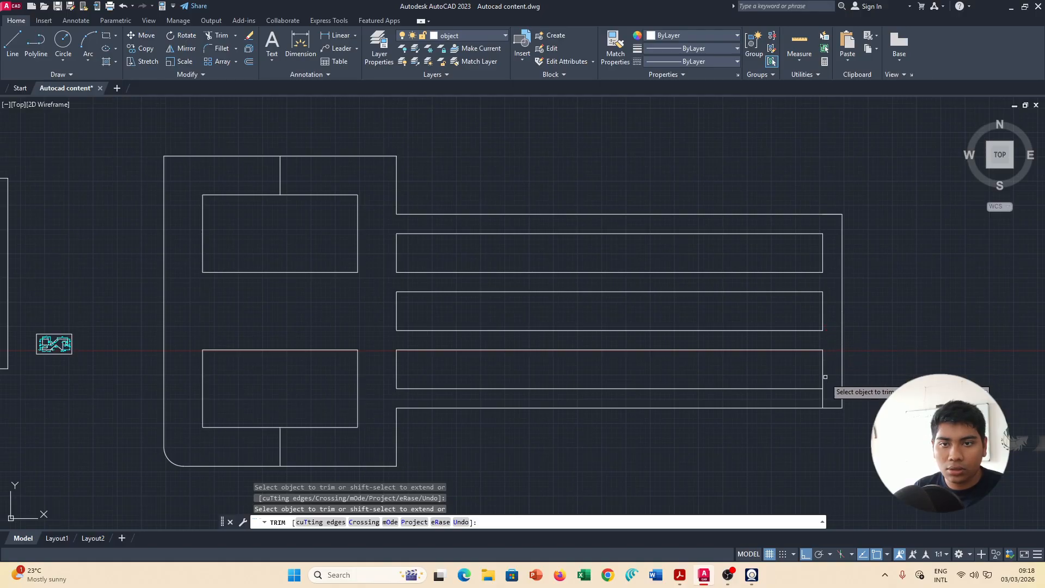
click(823, 398)
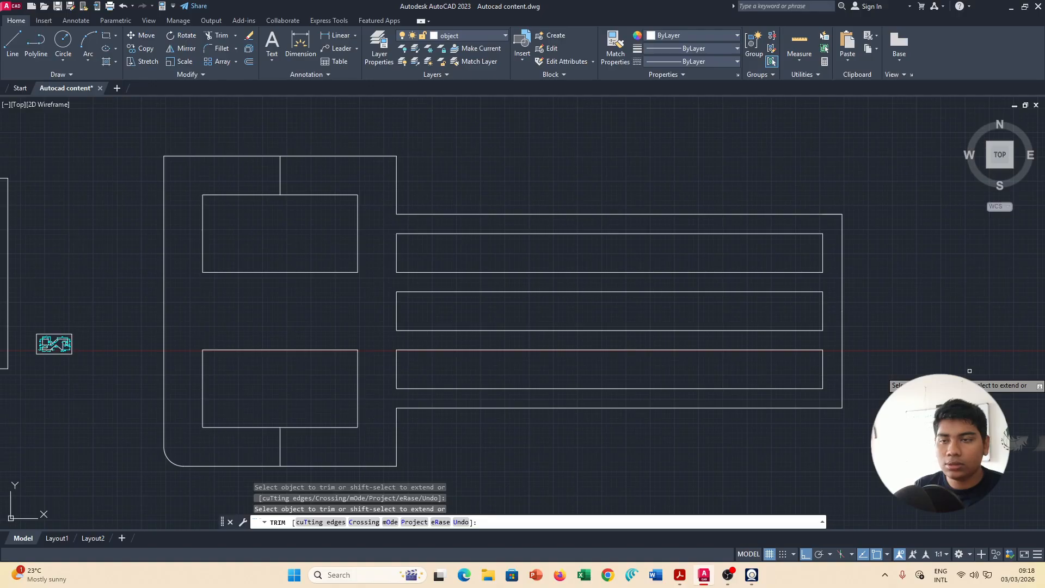
Trim away the two short vertical lines joining the windows to the plate's upper and lower edges.
click(279, 449)
click(280, 168)
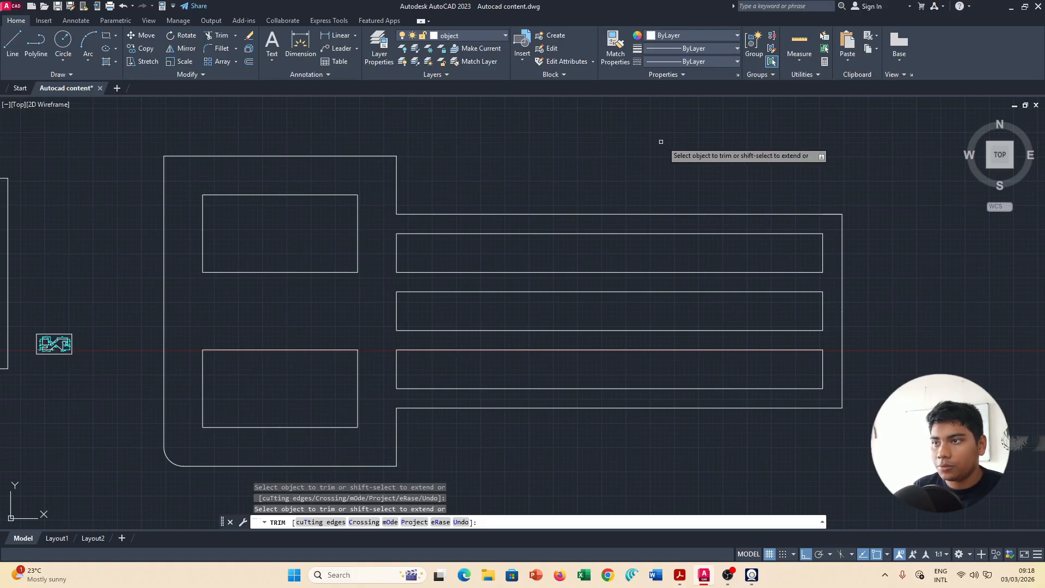
key(Escape)
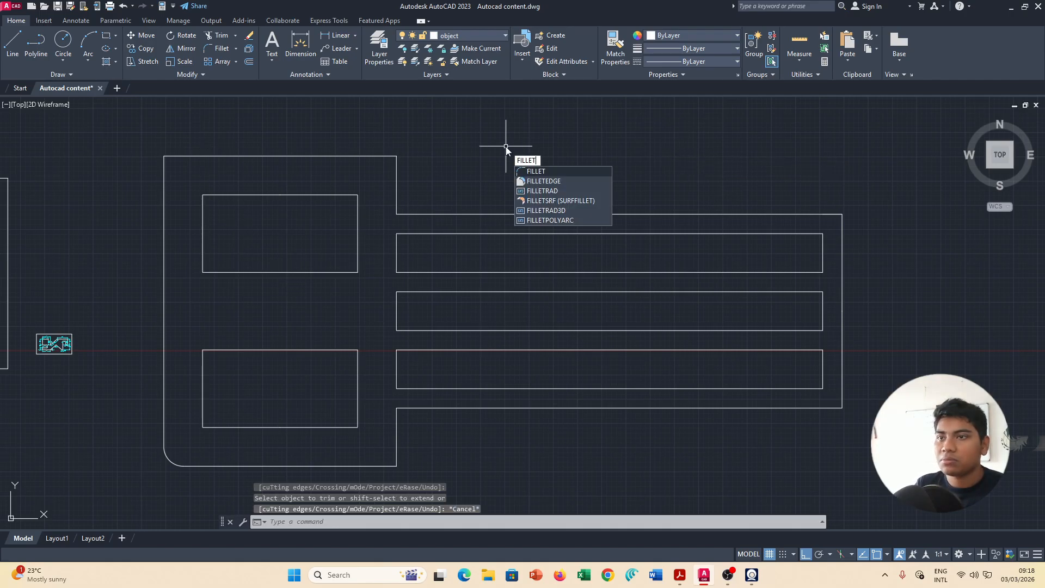
Fillet the two right corners of the lowest slot with a radius of 10.
click(546, 167)
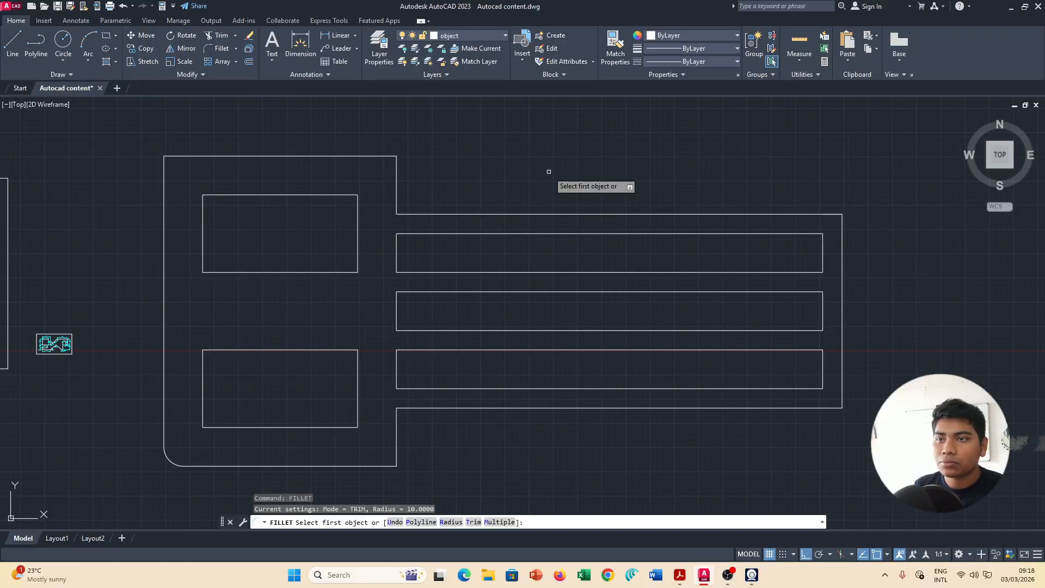
click(451, 522)
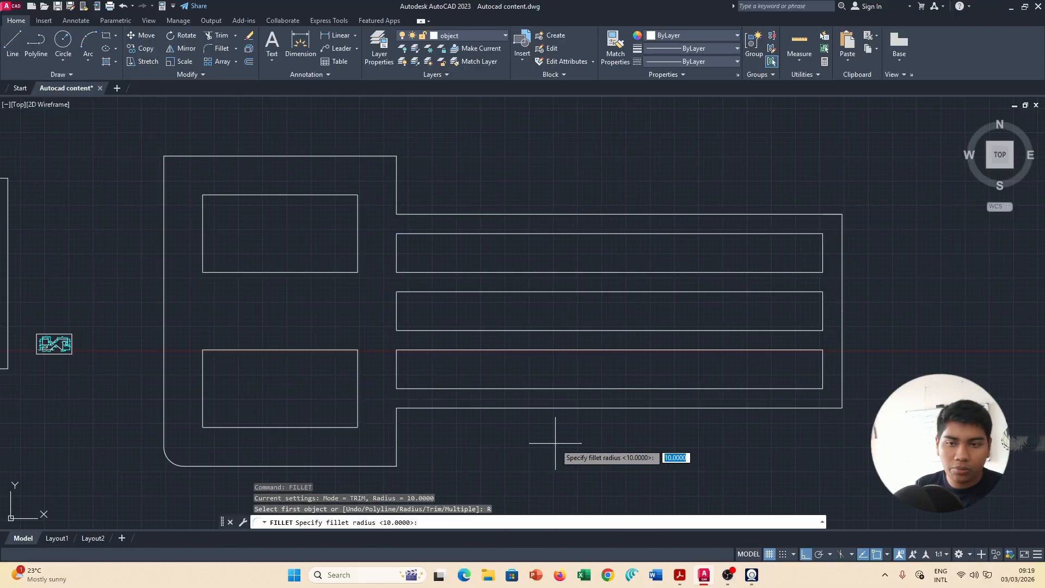
key(Return)
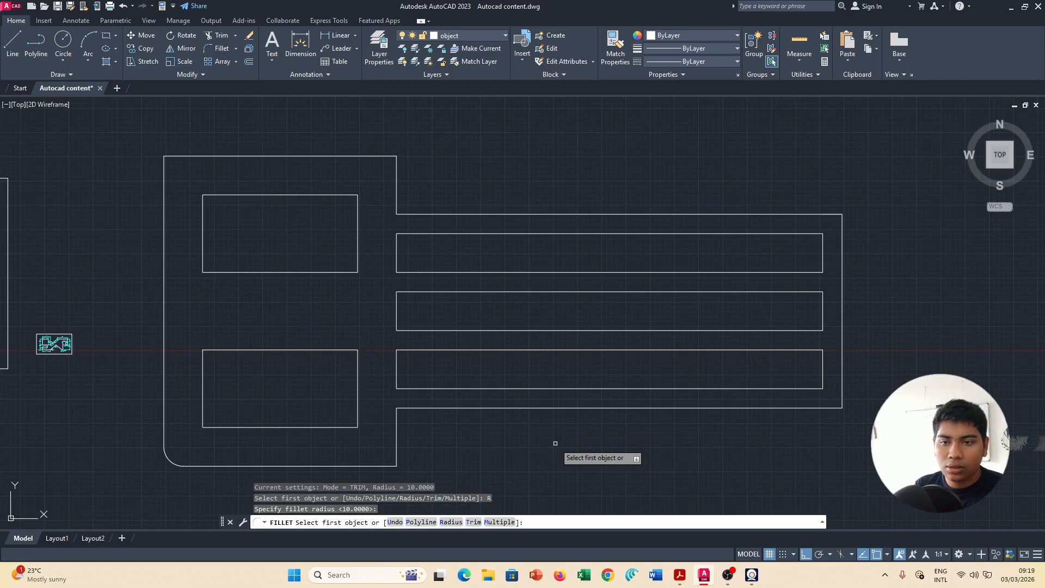
click(824, 379)
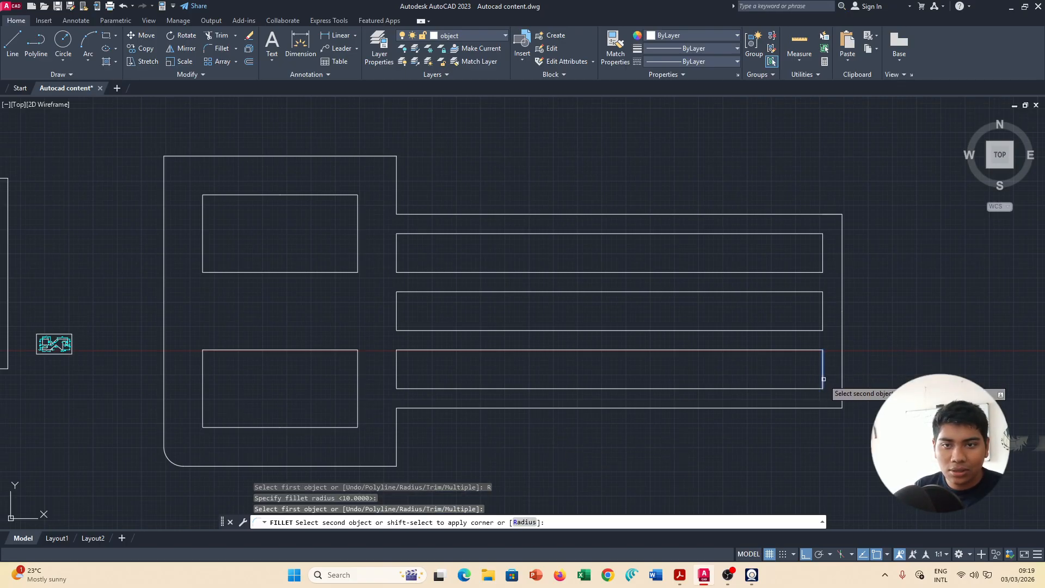
click(818, 389)
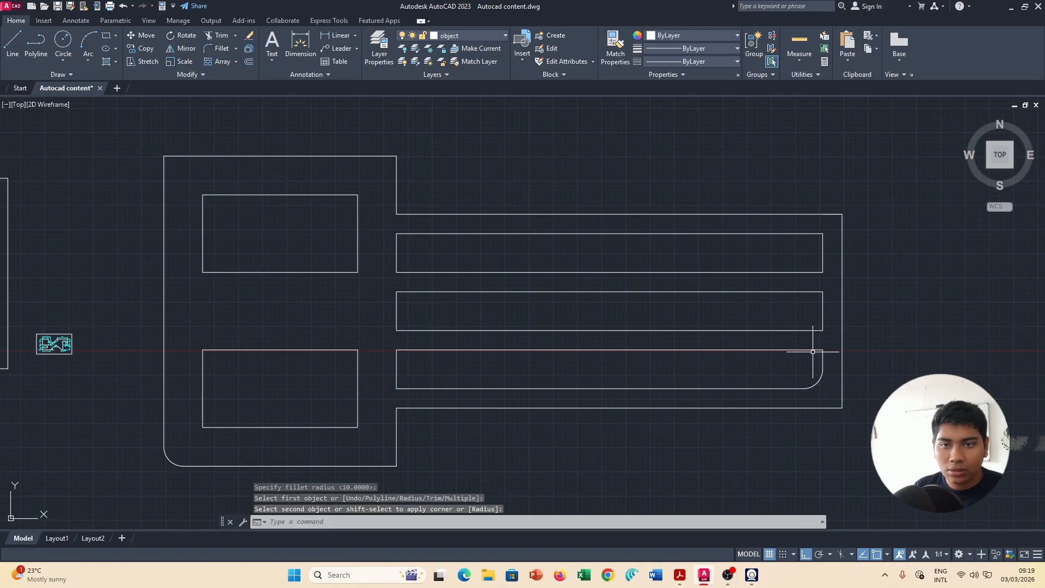
key(Return)
click(814, 351)
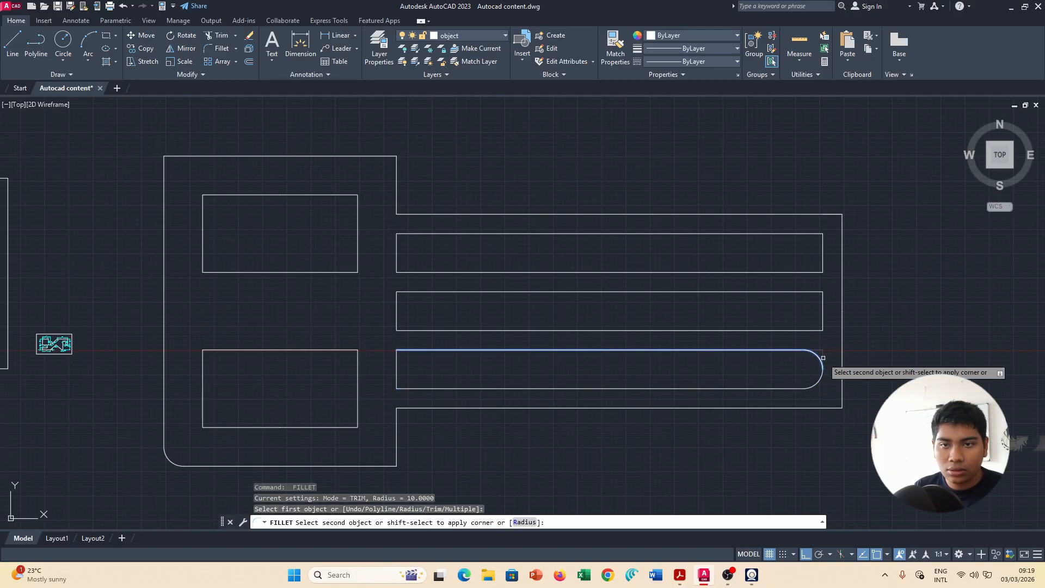
click(823, 357)
Round both right corners of the middle slot with radius 10 fillets.
key(Return)
click(816, 292)
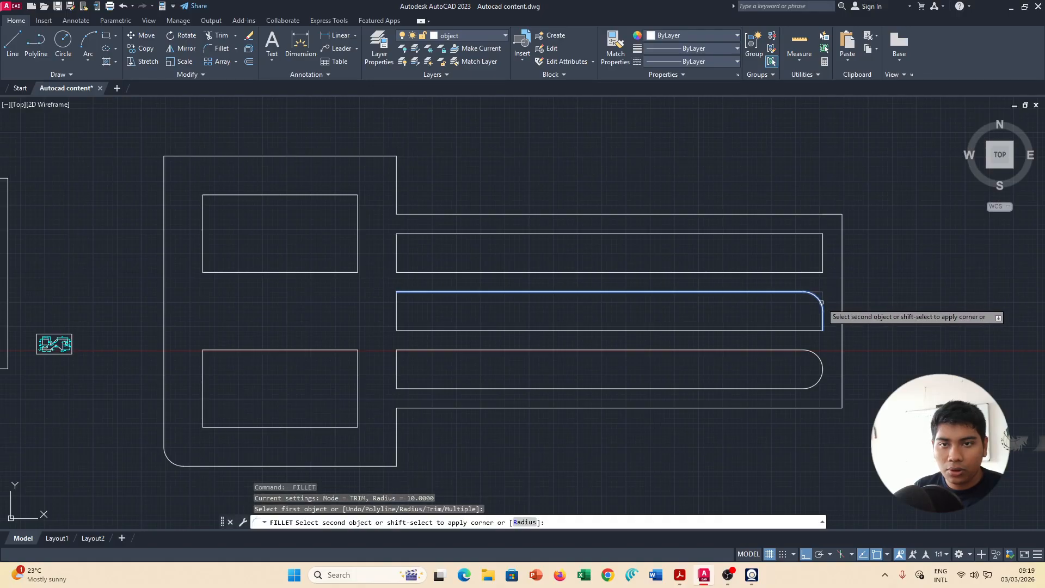
click(822, 304)
key(Return)
click(821, 330)
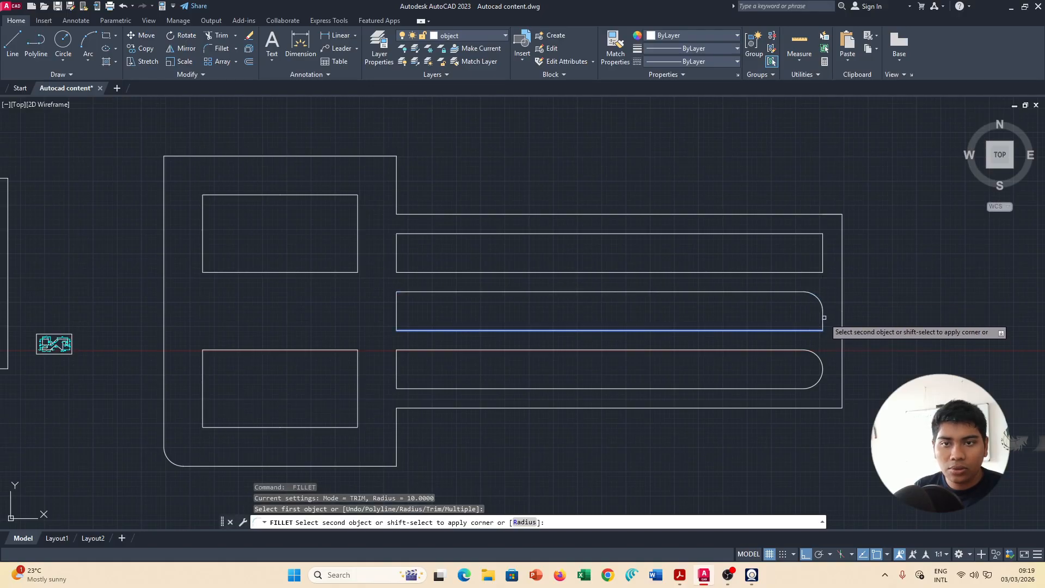
click(824, 317)
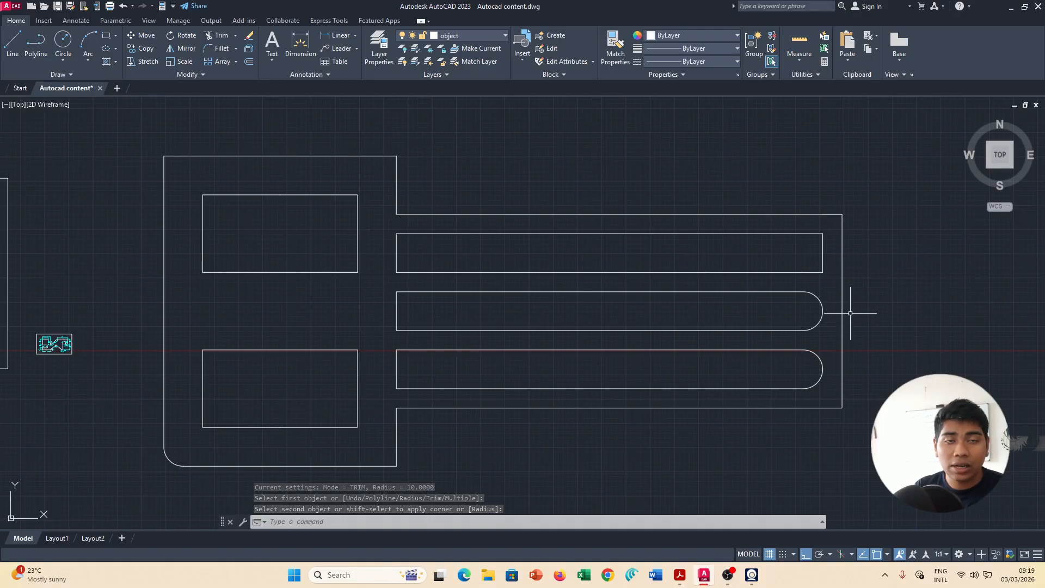
Round both right corners of the uppermost slot with radius 10 fillets.
click(806, 234)
click(823, 262)
key(Return)
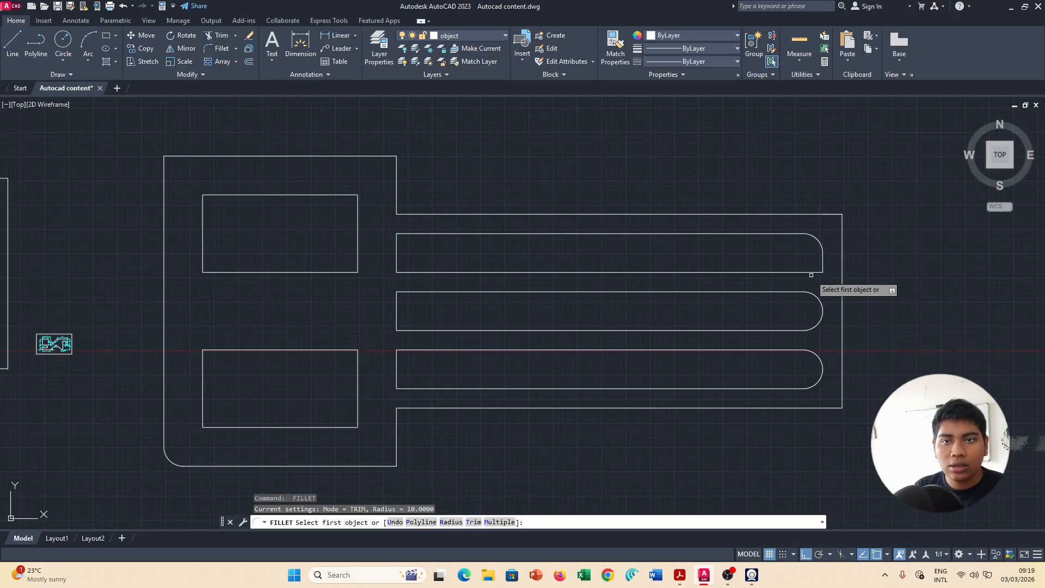
click(810, 272)
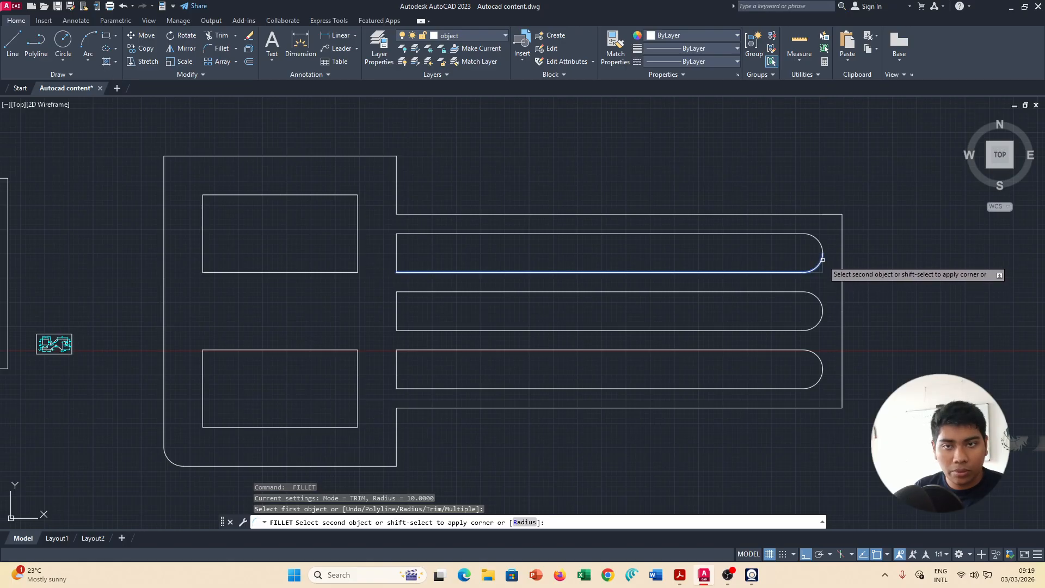
click(825, 262)
Fillet the lower-left and upper-left corners of the uppermost slot at radius 10.
key(Return)
click(398, 246)
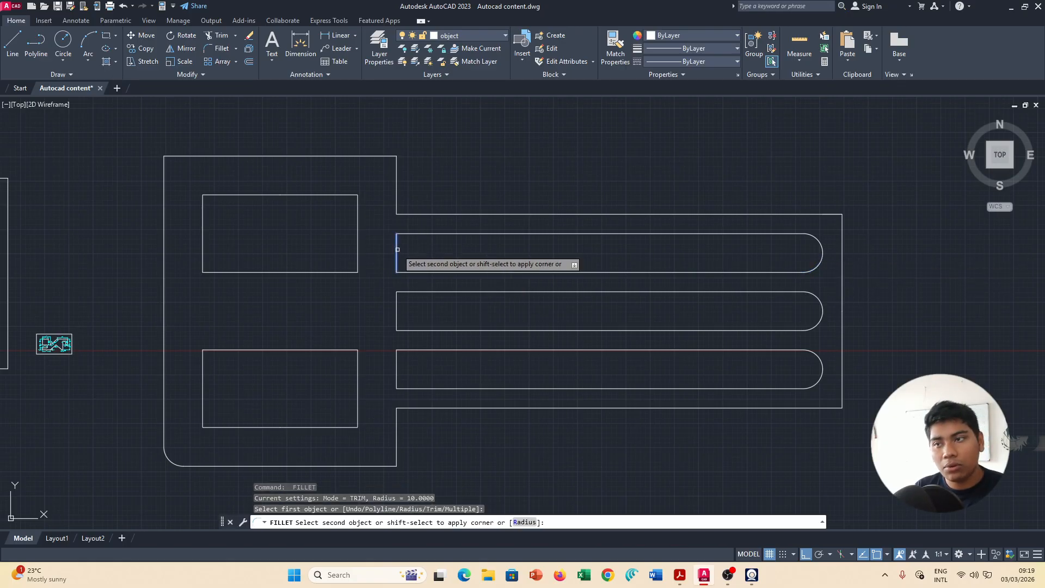
click(437, 276)
click(442, 273)
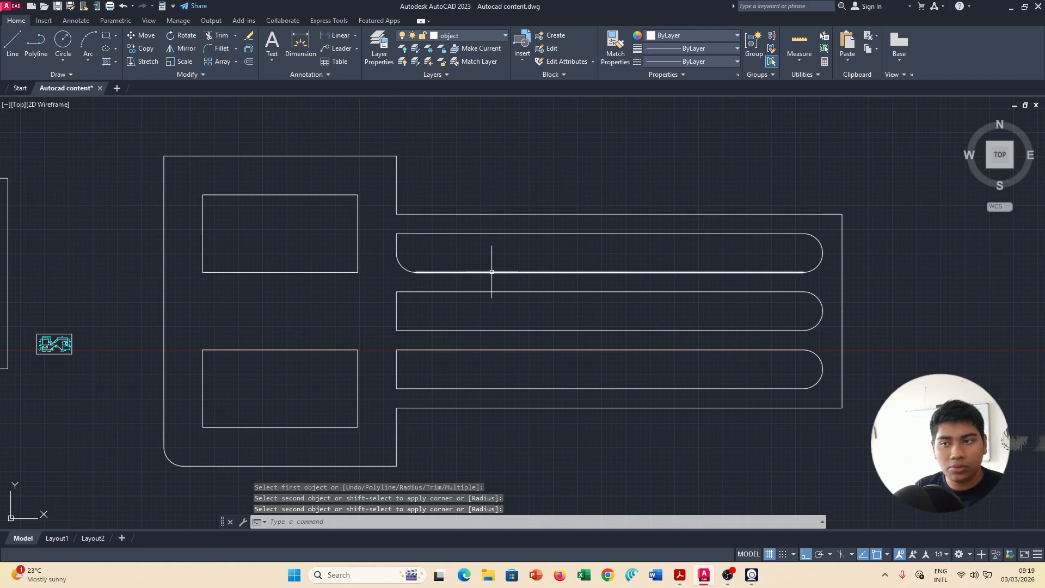
key(Return)
click(398, 247)
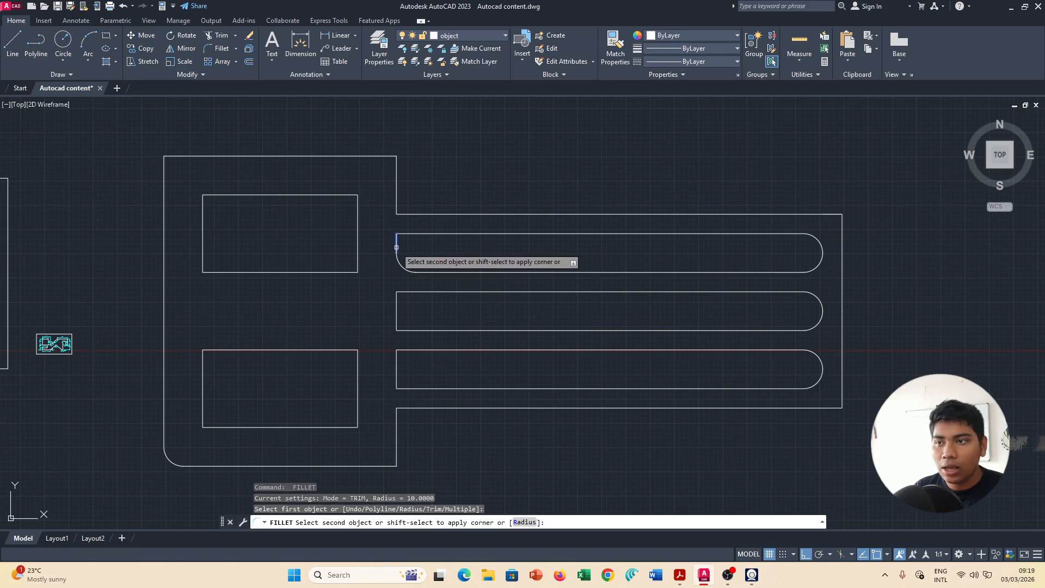
click(430, 235)
Fillet the two left corners of the middle slot at radius 10.
key(Return)
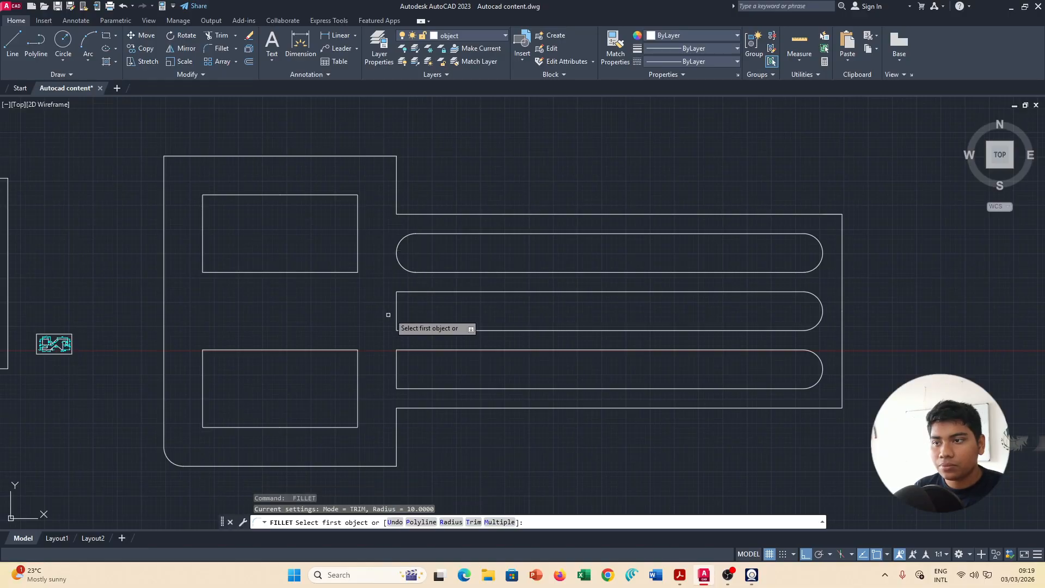
click(396, 308)
click(421, 291)
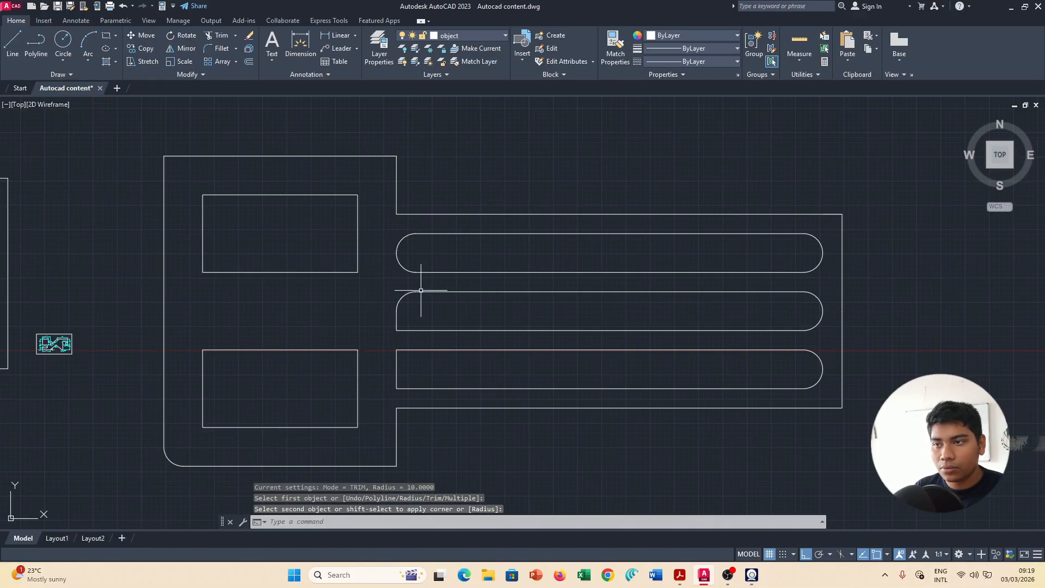
key(Return)
click(397, 314)
click(422, 330)
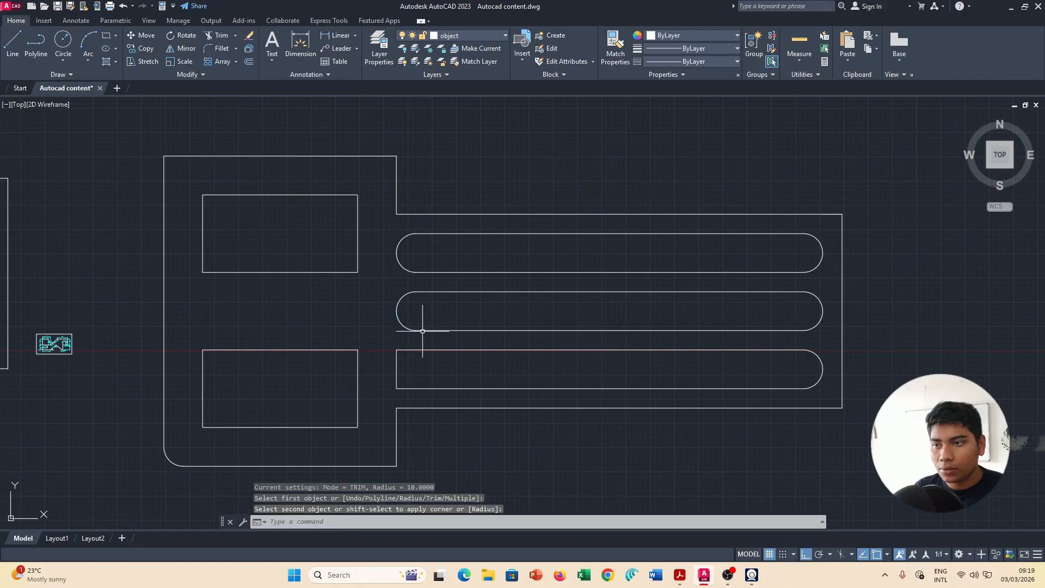
Fillet the two left corners of the lowest slot at radius 10.
key(Return)
click(397, 369)
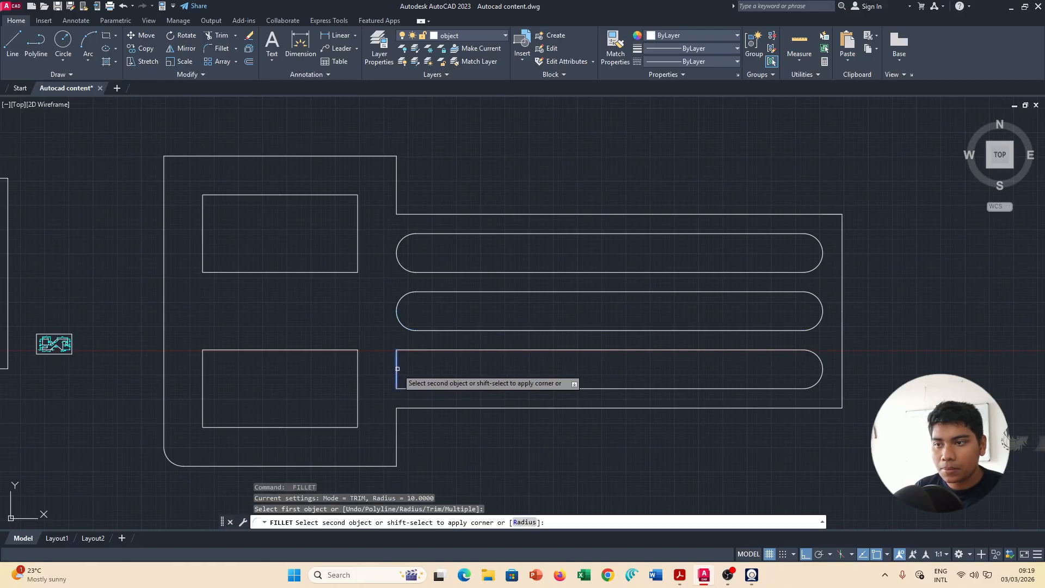
click(724, 576)
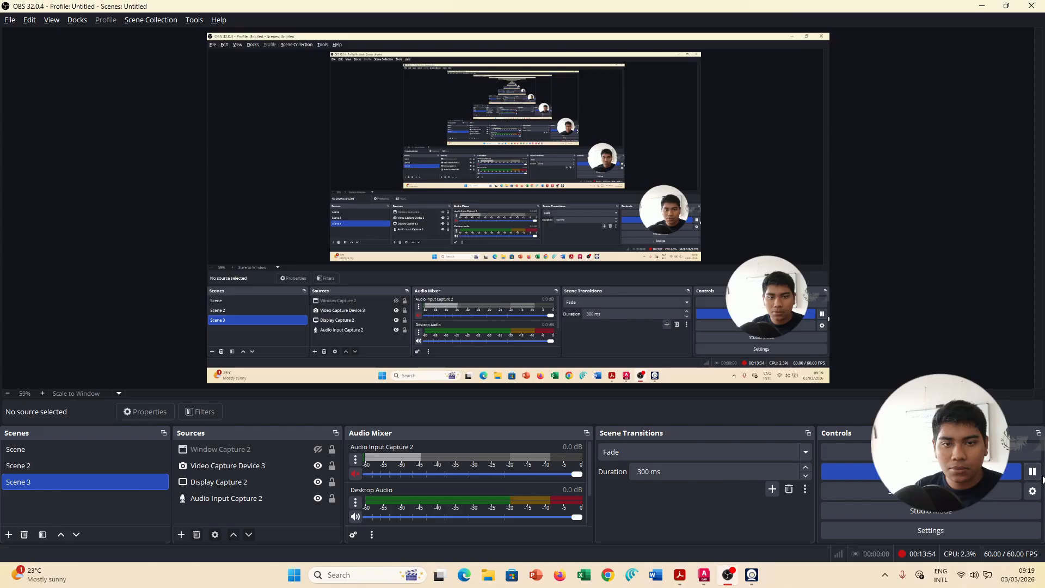
key(alt+Tab)
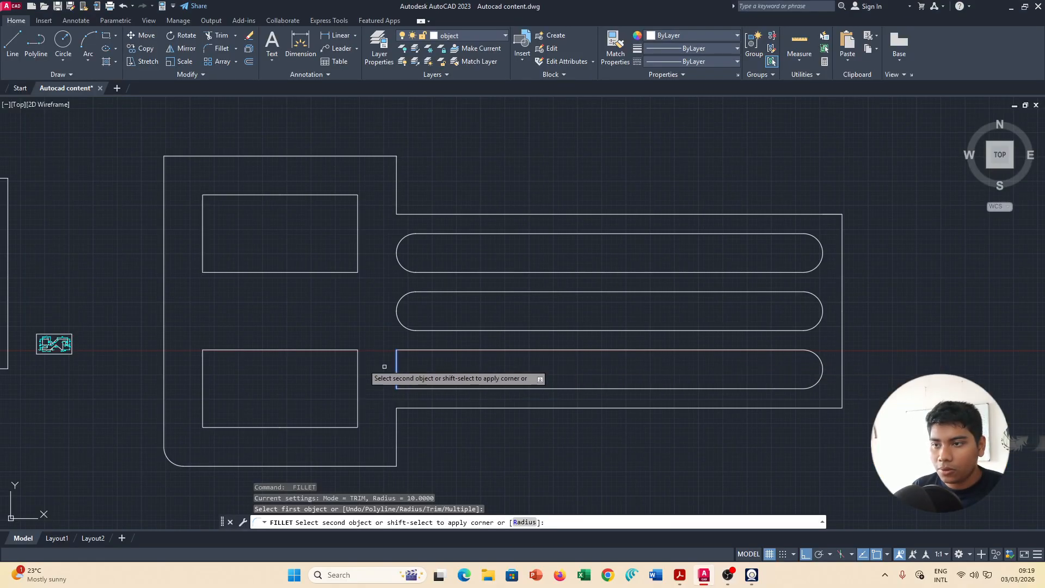
click(431, 350)
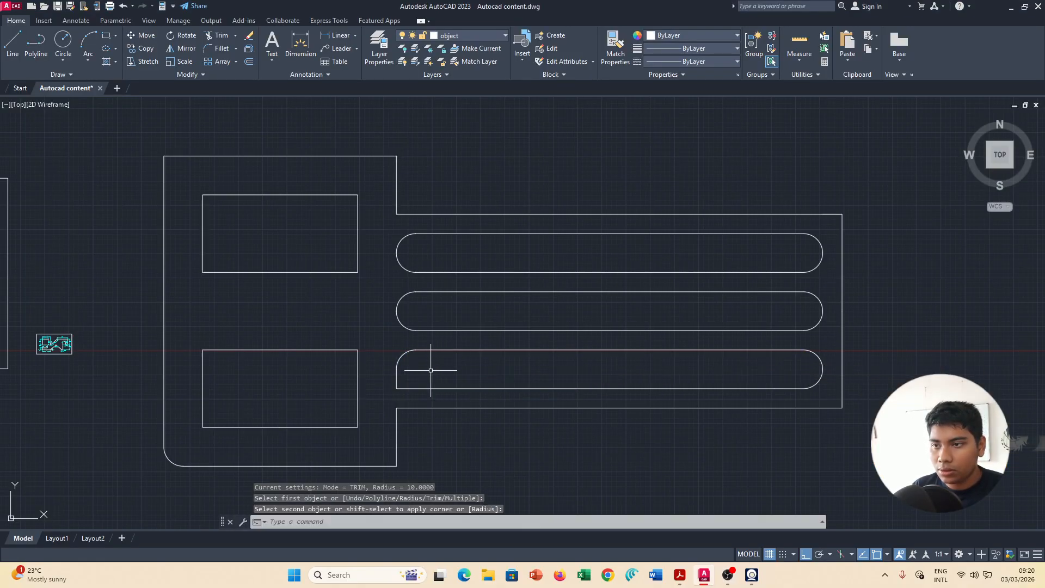
key(space)
click(397, 376)
click(417, 387)
Check the rounded corners in the PDF drawing and fillet the two right corners of the plate's narrow section at radius 10.
middle_drag(776, 375, 667, 393)
key(space)
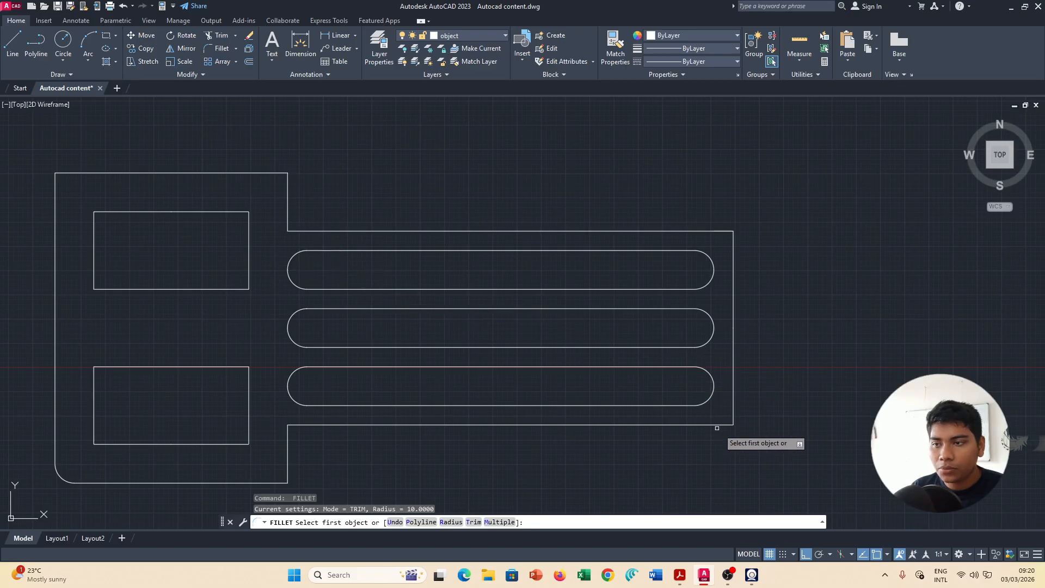
key(alt+Tab)
key(alt+Tab)
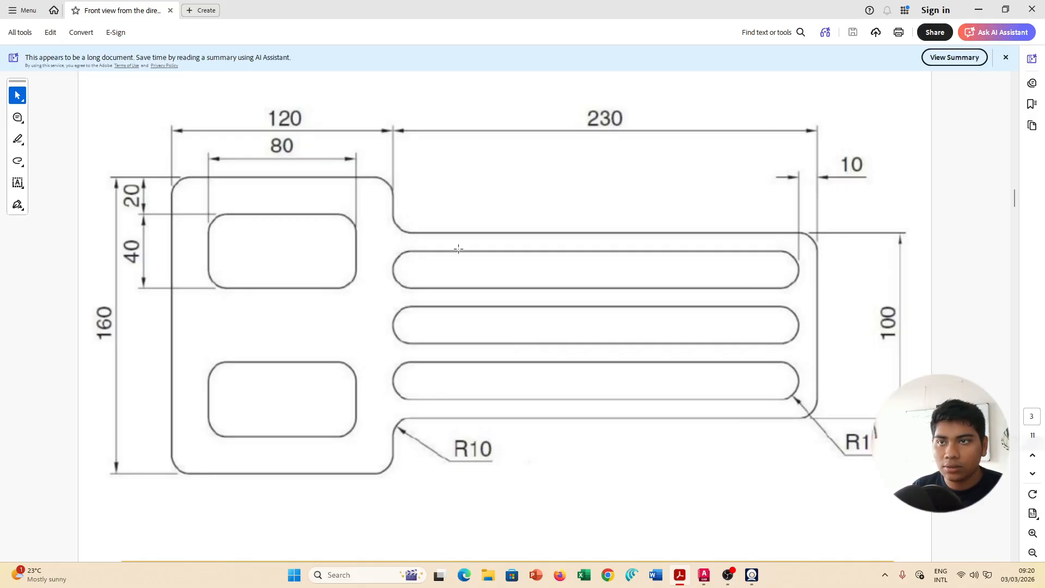
key(alt+Tab)
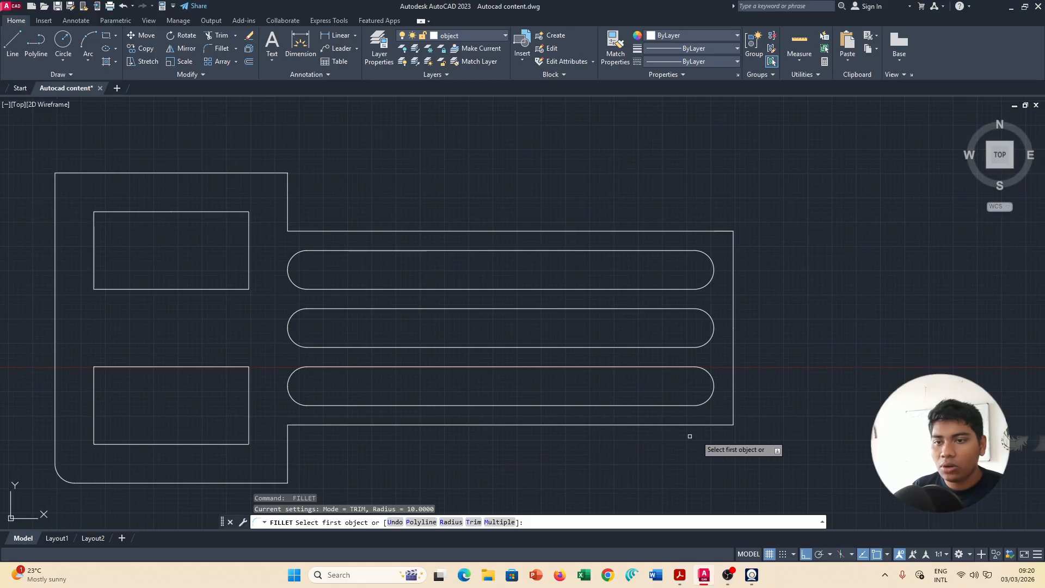
click(718, 425)
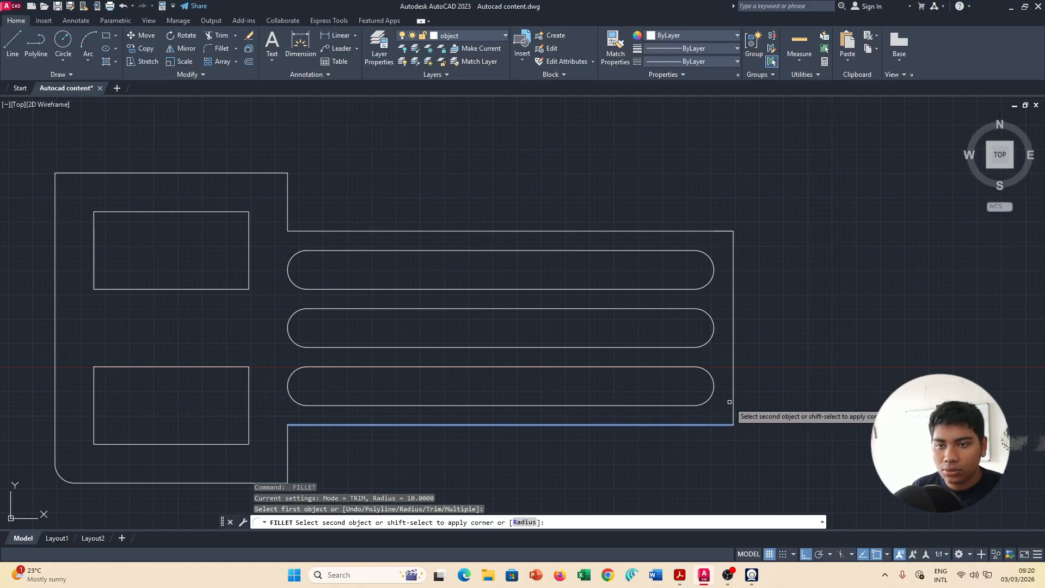
click(733, 397)
key(Return)
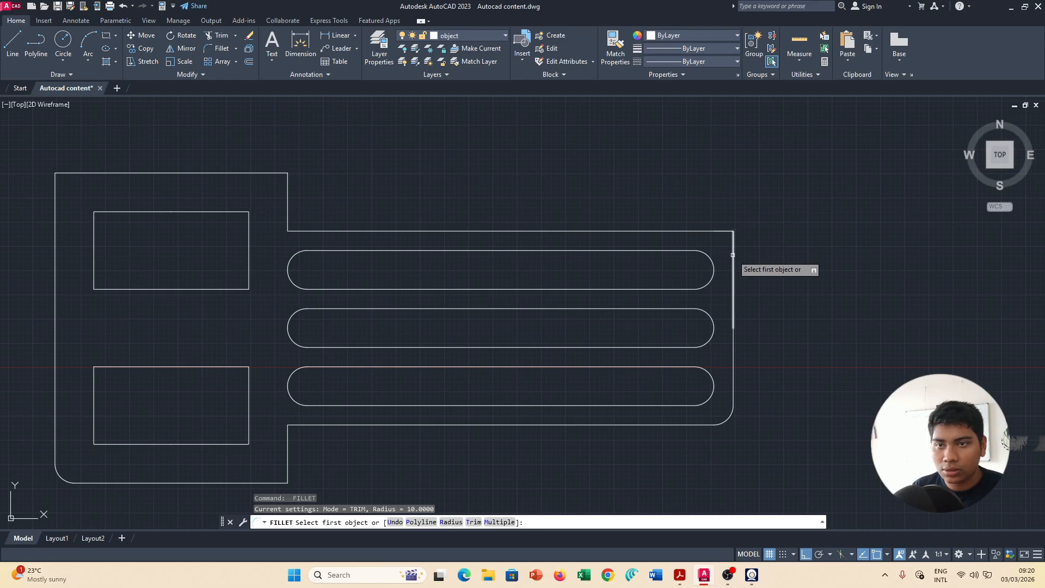
click(733, 255)
click(693, 232)
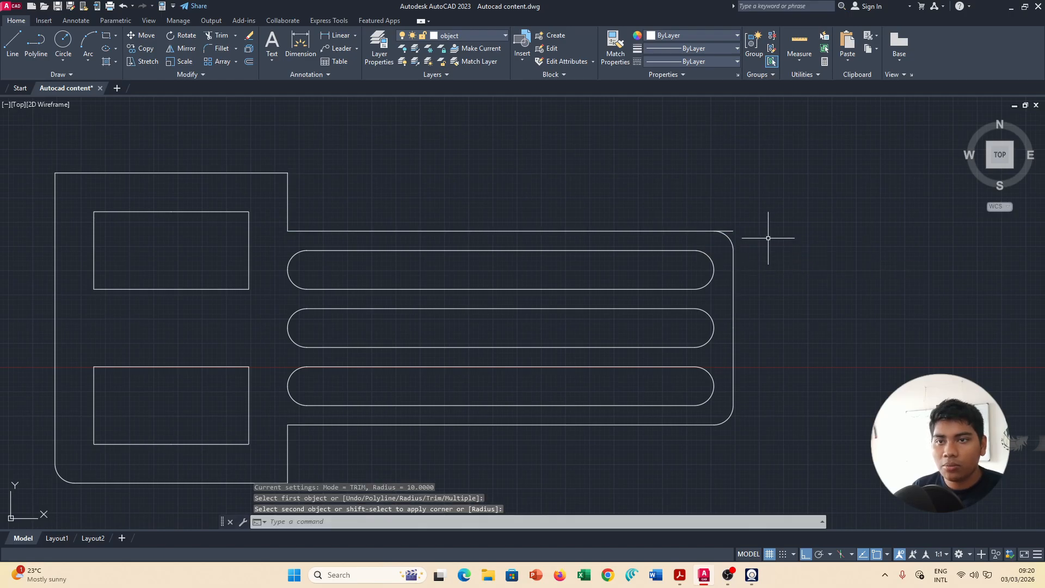
Fillet the upper-right and lower-right outer corners of the plate's wide left section at radius 10.
middle_drag(756, 390, 817, 354)
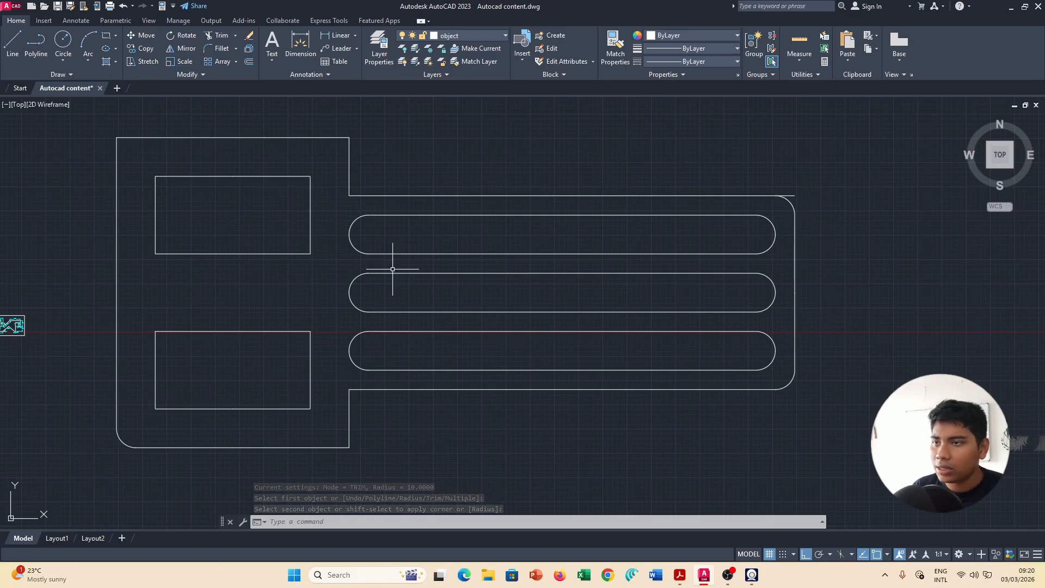
key(Return)
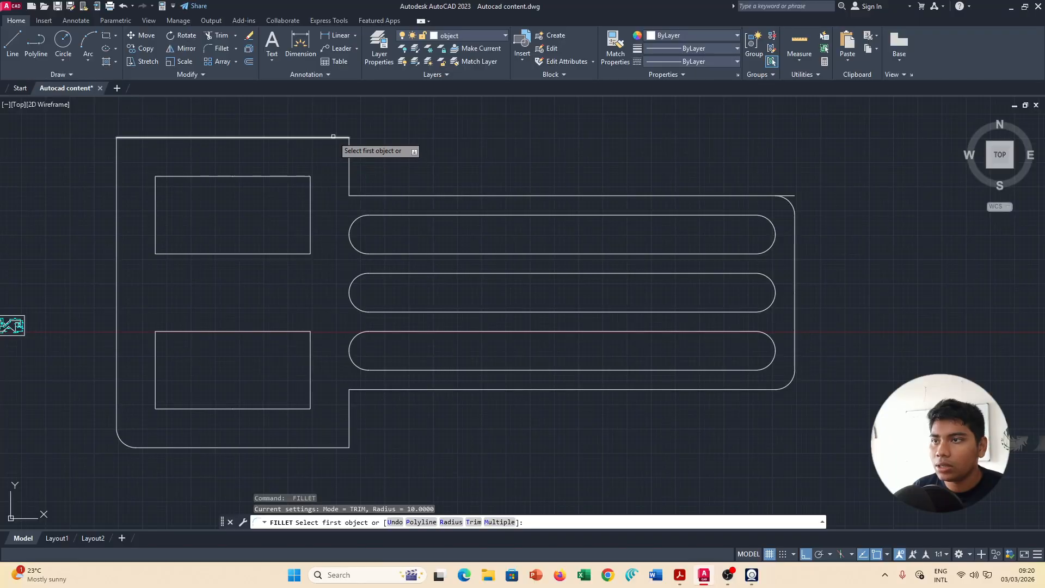
click(336, 139)
click(347, 156)
key(Return)
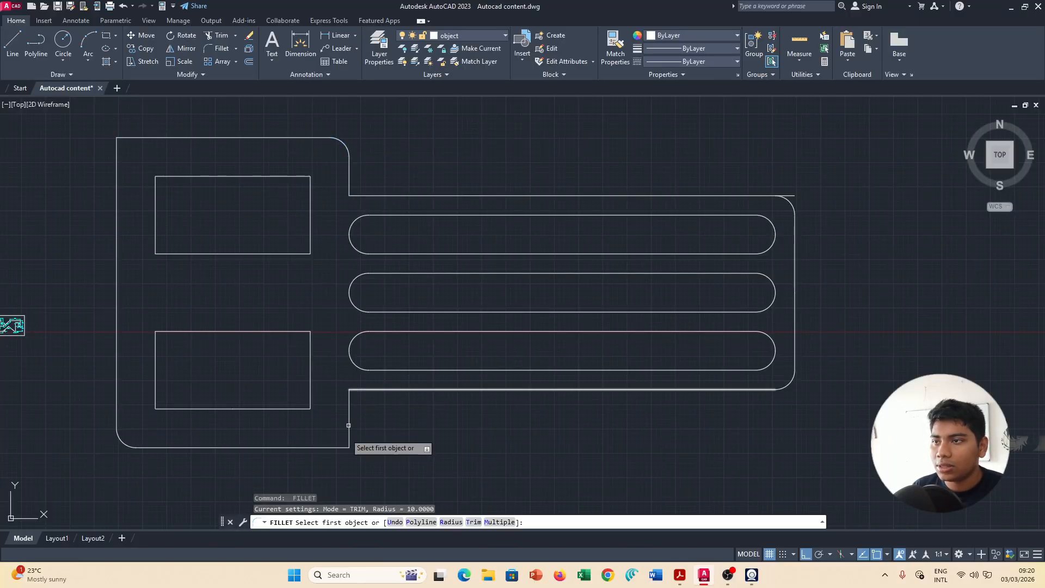
click(349, 424)
click(337, 447)
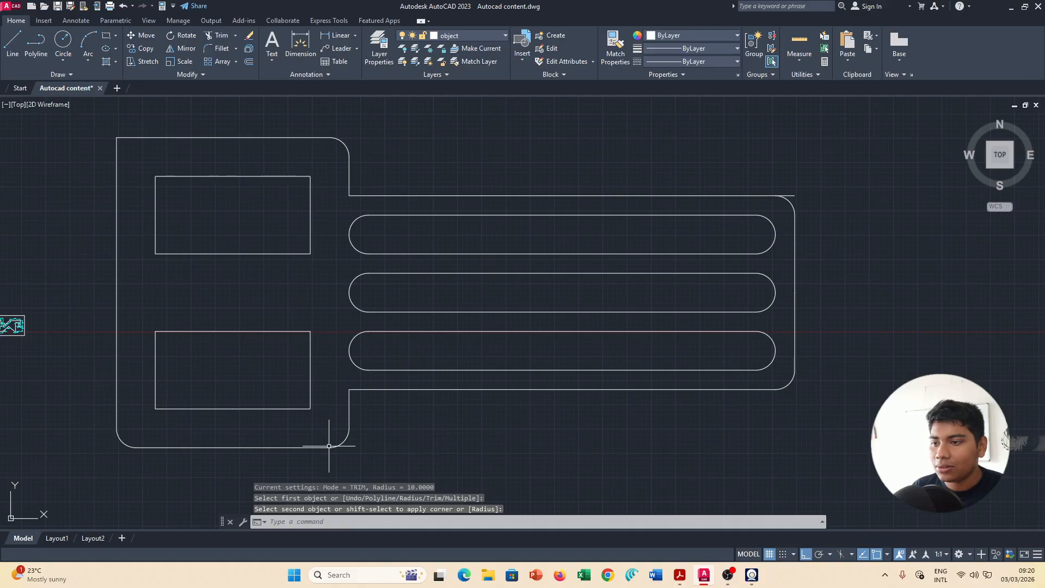
Fillet the two inner corners where the narrow section meets the wide section at radius 10.
key(Return)
click(349, 407)
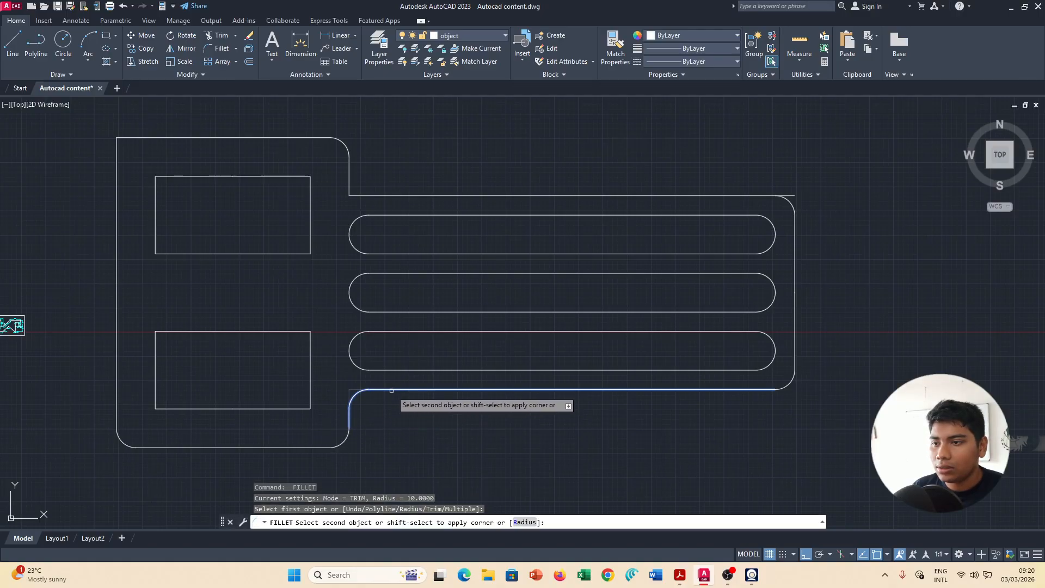
click(391, 389)
key(Return)
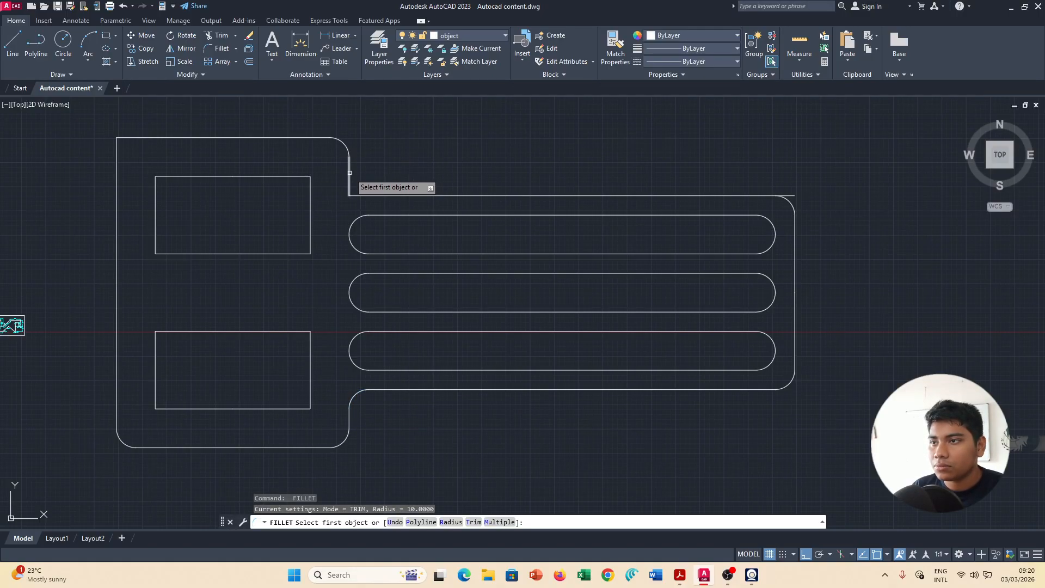
click(349, 172)
click(379, 196)
Fillet the two upper corners of the upper rectangular window at radius 10.
key(Return)
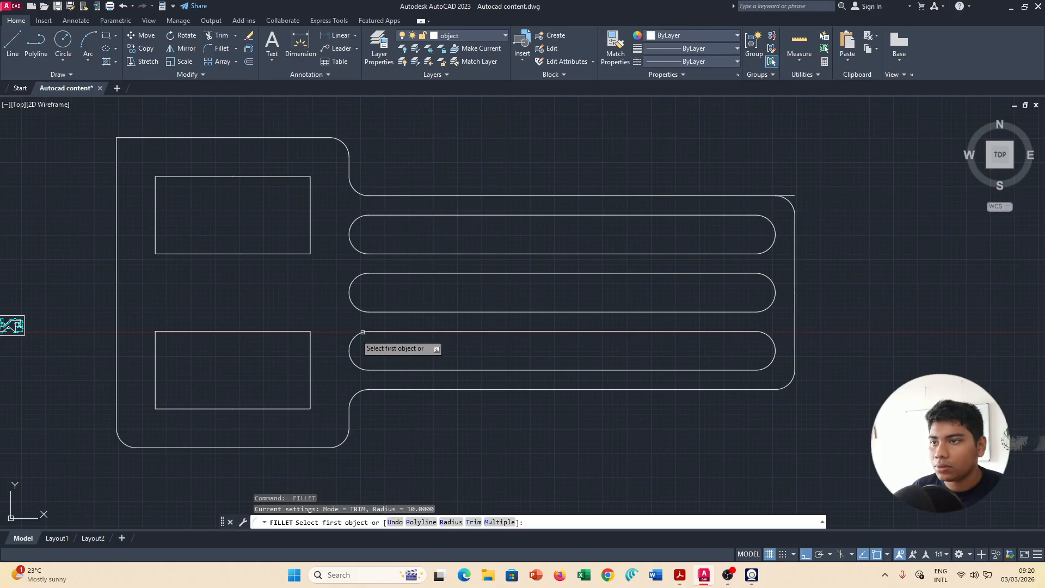
click(155, 185)
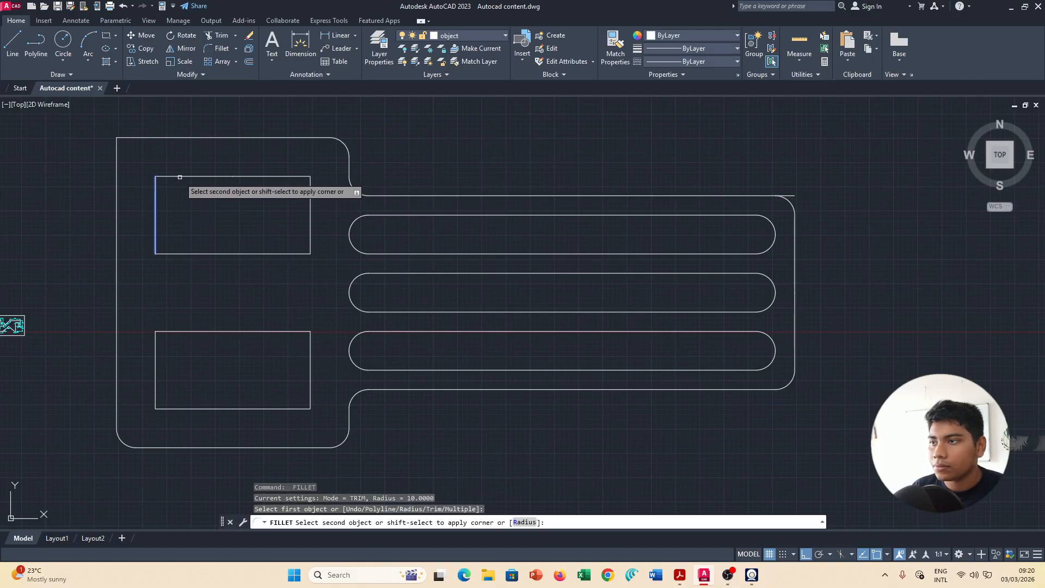
click(180, 177)
key(Return)
click(293, 176)
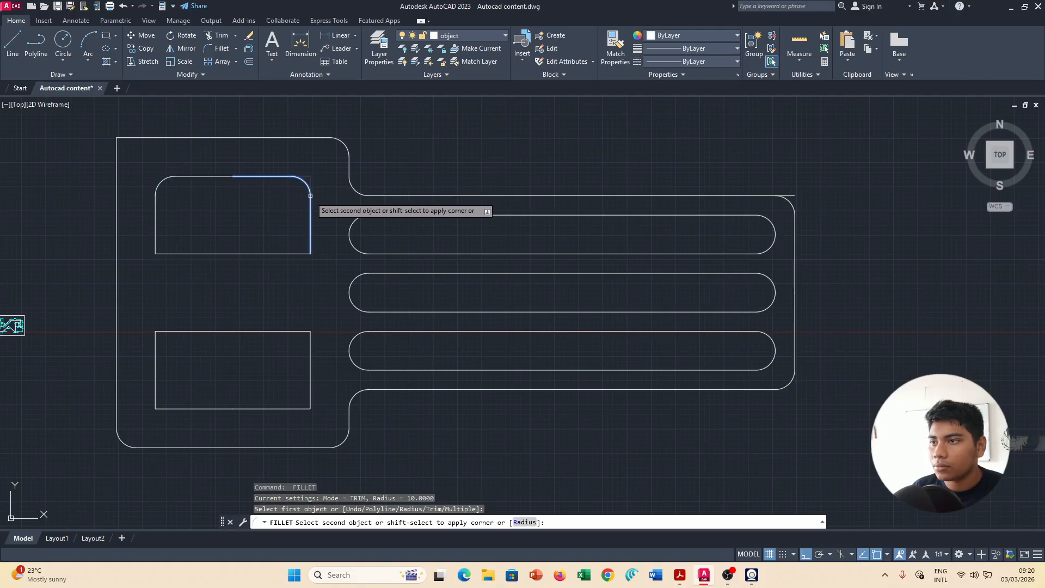
click(310, 197)
Fillet the two lower corners of the upper rectangular window at radius 10.
key(Return)
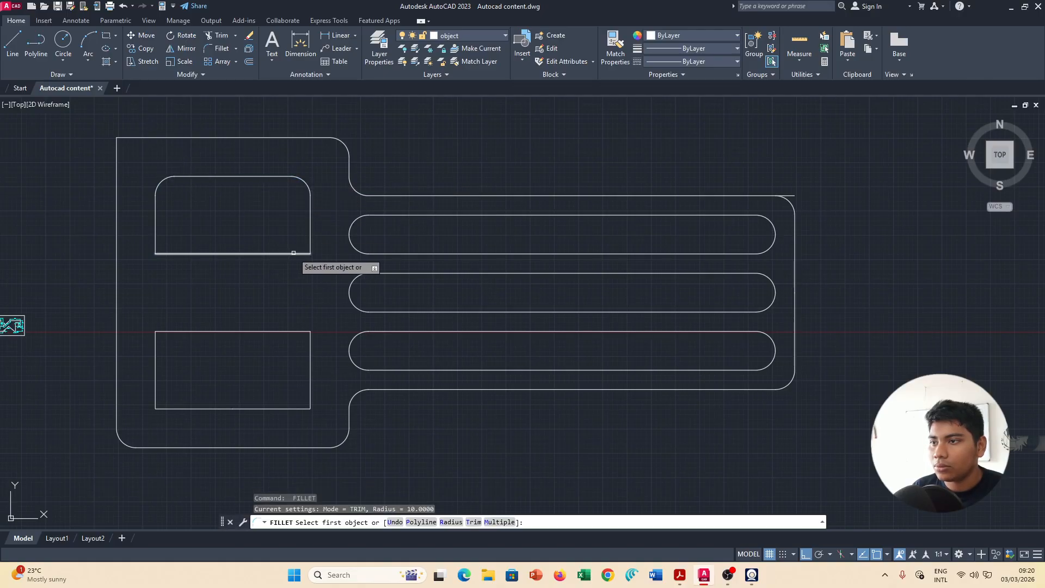
click(293, 253)
click(310, 233)
key(Return)
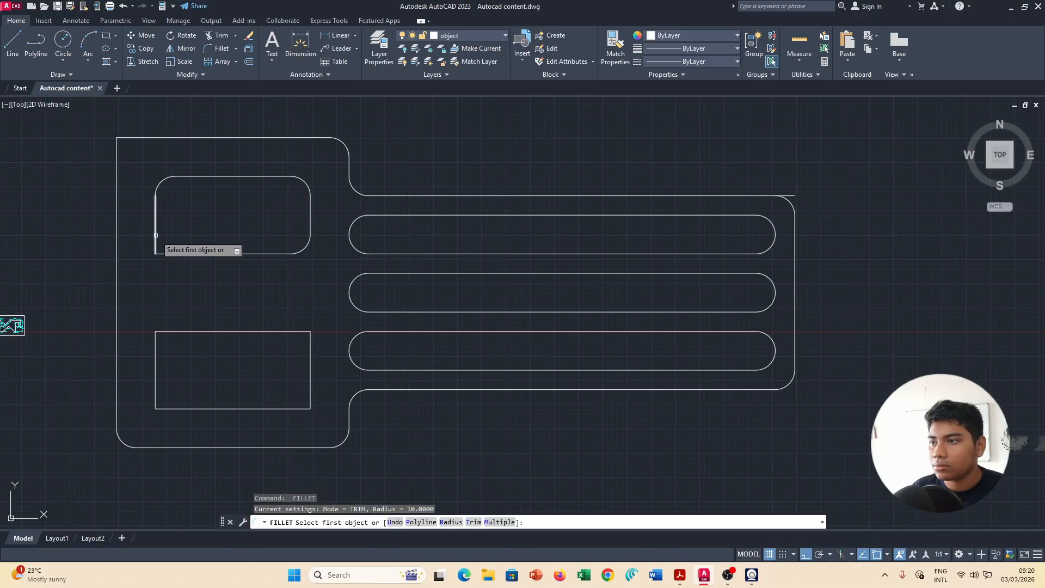
click(156, 235)
click(164, 254)
Fillet the two right corners of the lower rectangular window at radius 10.
key(Return)
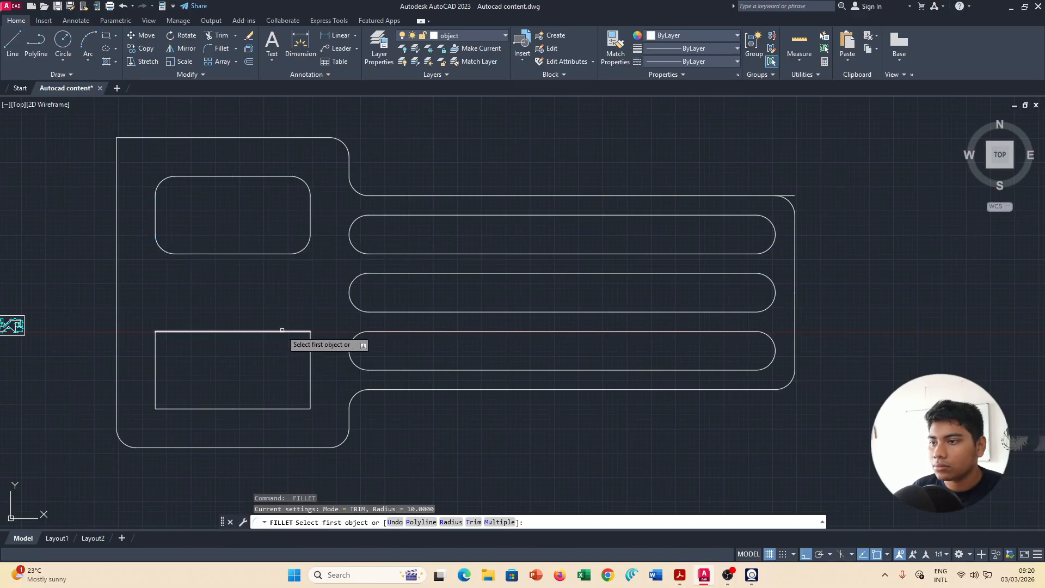
click(282, 331)
click(310, 355)
key(Return)
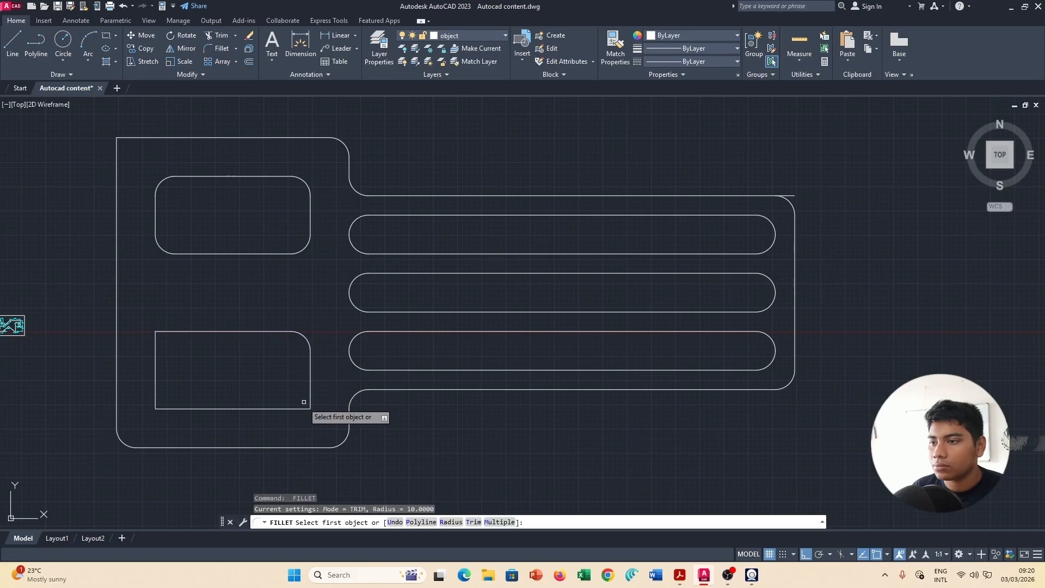
click(294, 408)
click(310, 391)
Fillet the two left corners of the lower rectangular window at radius 10.
key(Return)
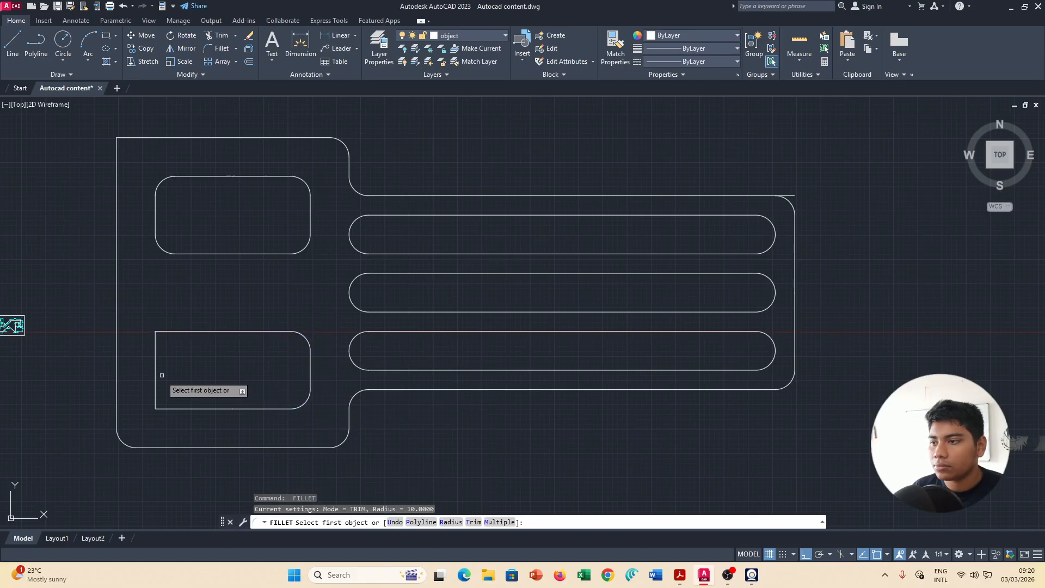
click(155, 390)
click(193, 408)
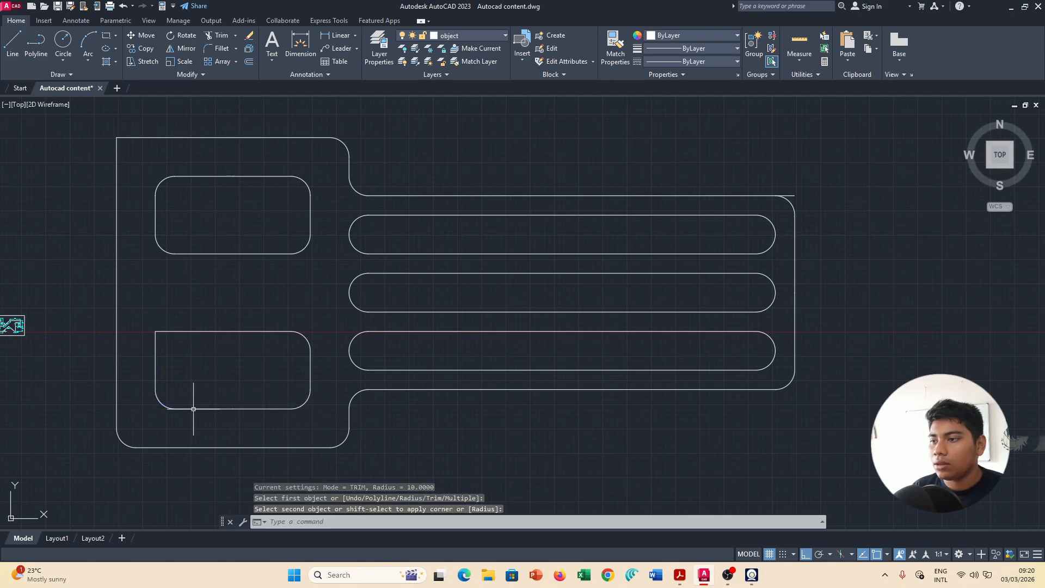
key(Return)
click(156, 353)
click(184, 330)
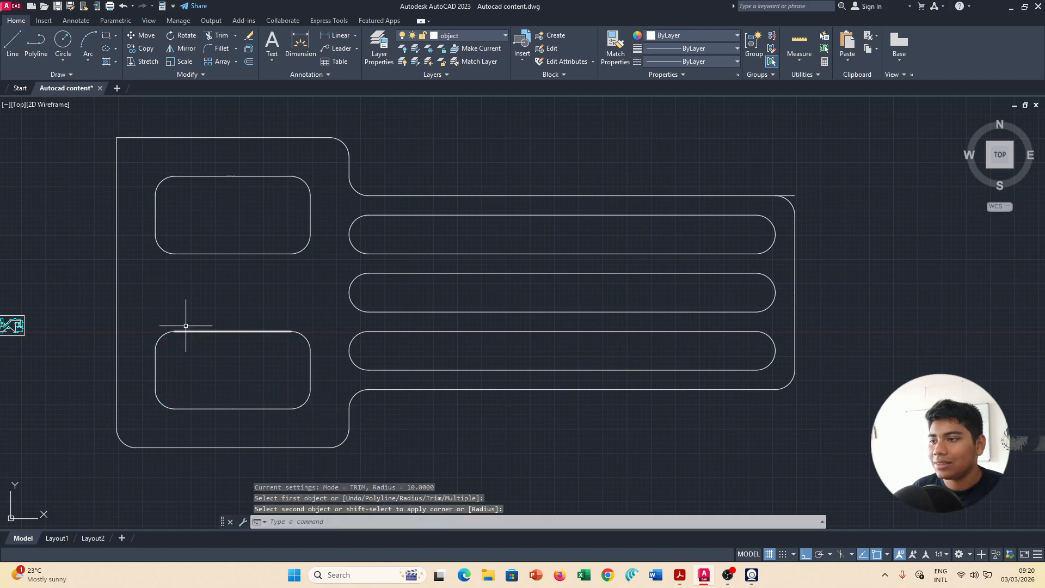
Fillet the upper-left outer corner of the plate's wide section at radius 10.
key(Return)
click(117, 158)
click(154, 137)
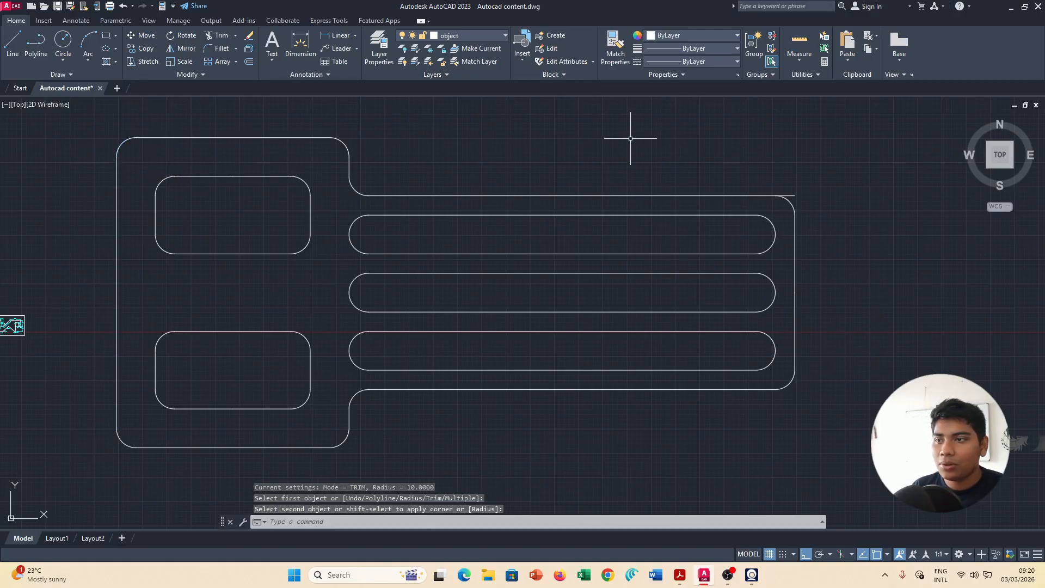
Trim the leftover line end beyond the fillet at the narrow section's upper-right corner.
text(TRIM)
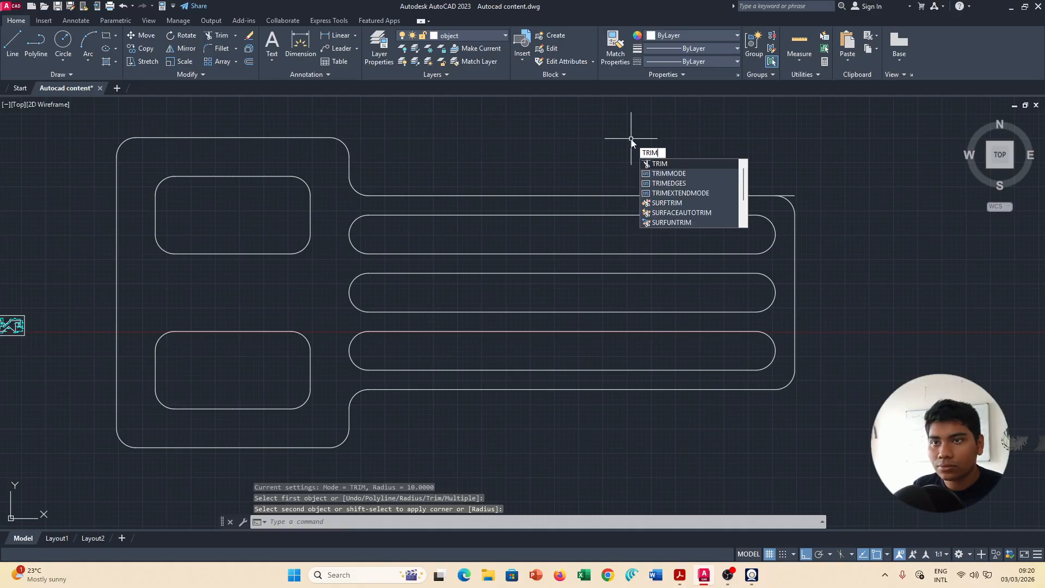
key(Return)
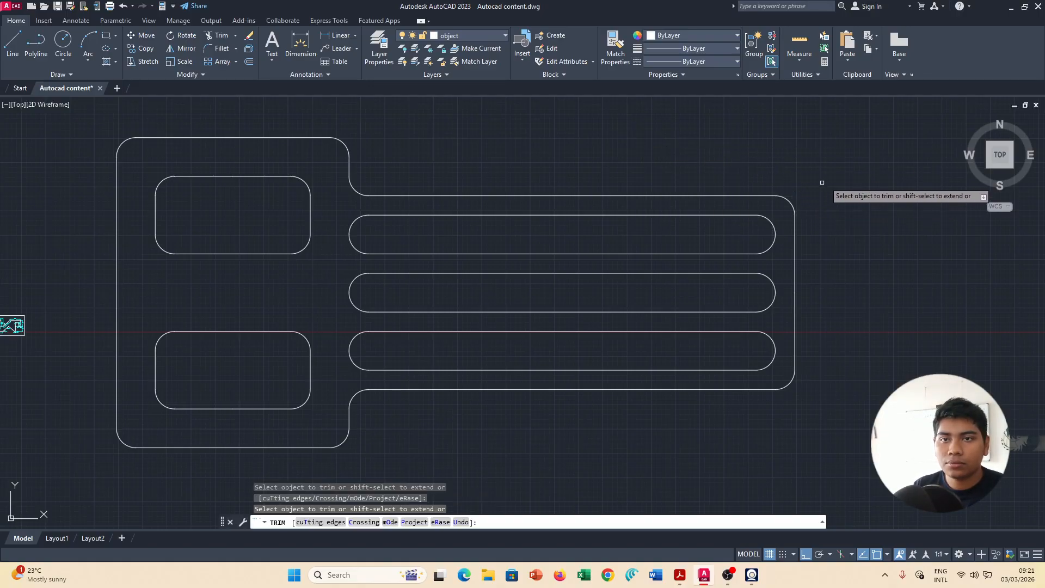
key(Escape)
Compare the plate's outline, windows, slots and rounded corners with the dimensioned drawing in the PDF.
key(alt+Tab)
key(alt+Tab)
key(alt+Tab)
key(alt+Tab)
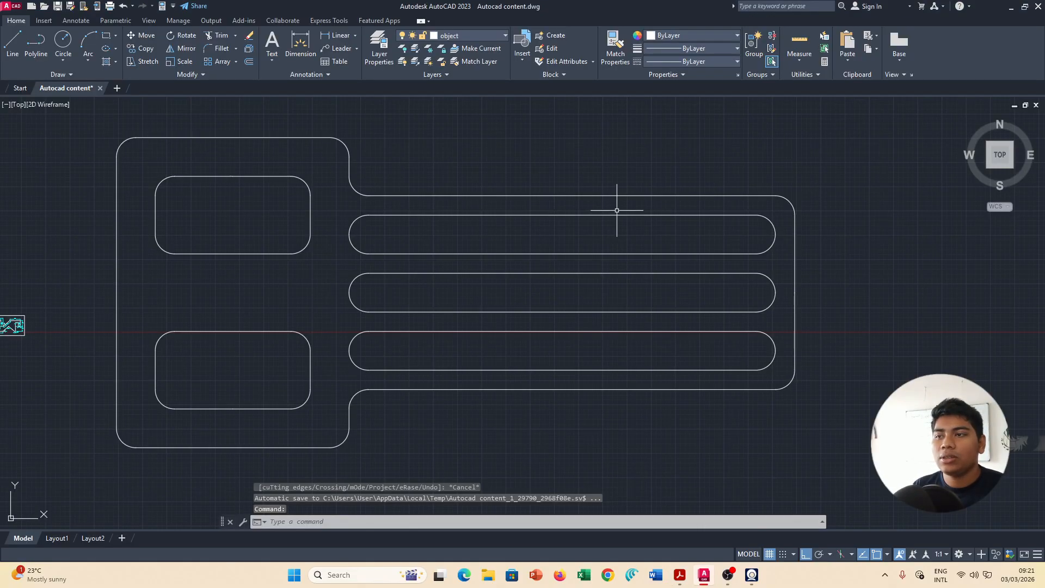
key(alt+Tab)
key(alt+Tab)
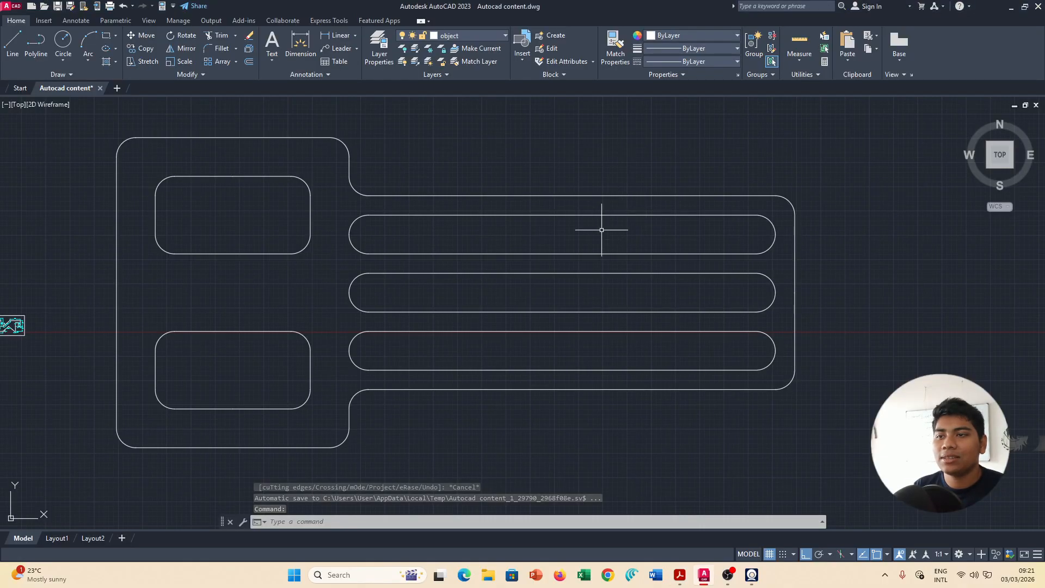
mouse_move(694, 235)
middle_down()
mouse_move(707, 268)
mouse_move(723, 261)
middle_up()
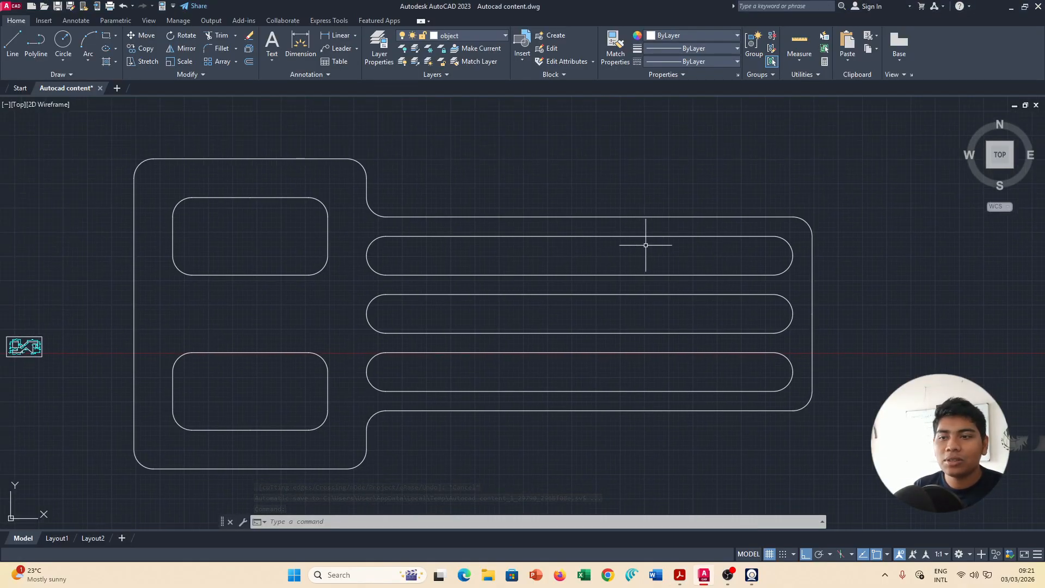
scroll(622, 247, down, 2)
scroll(611, 249, up, 2)
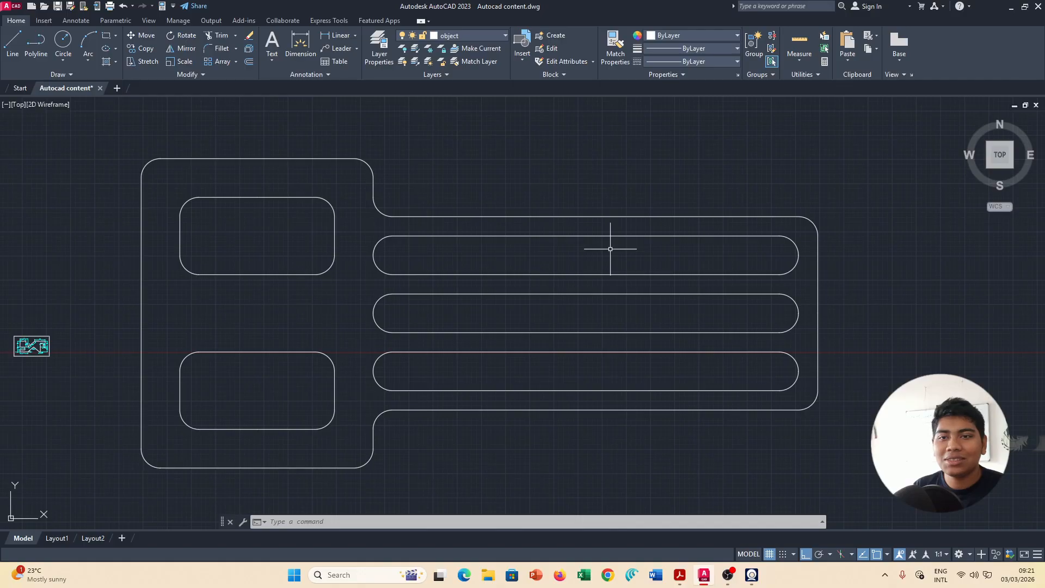
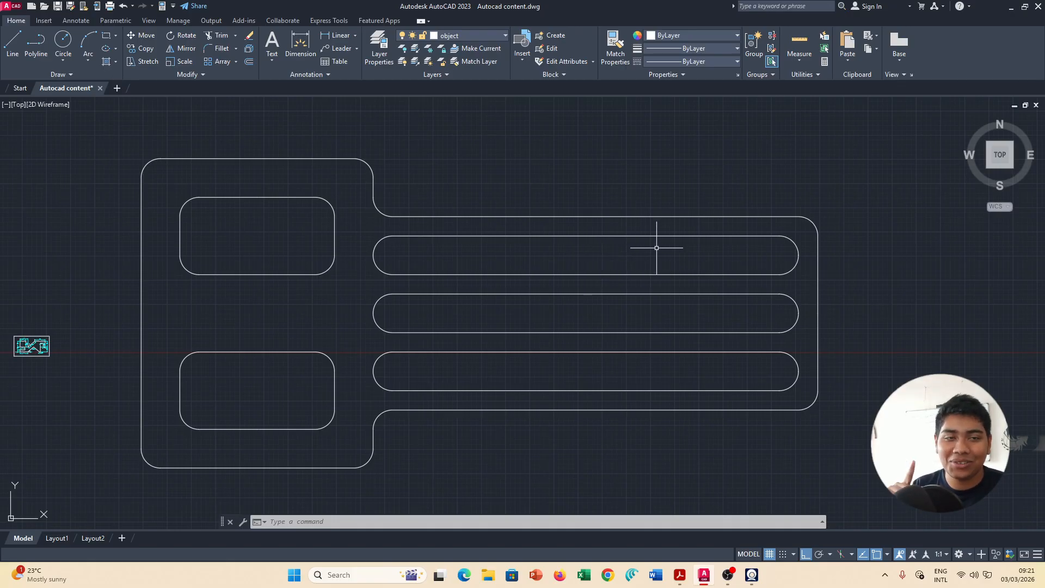
key(alt+Tab)
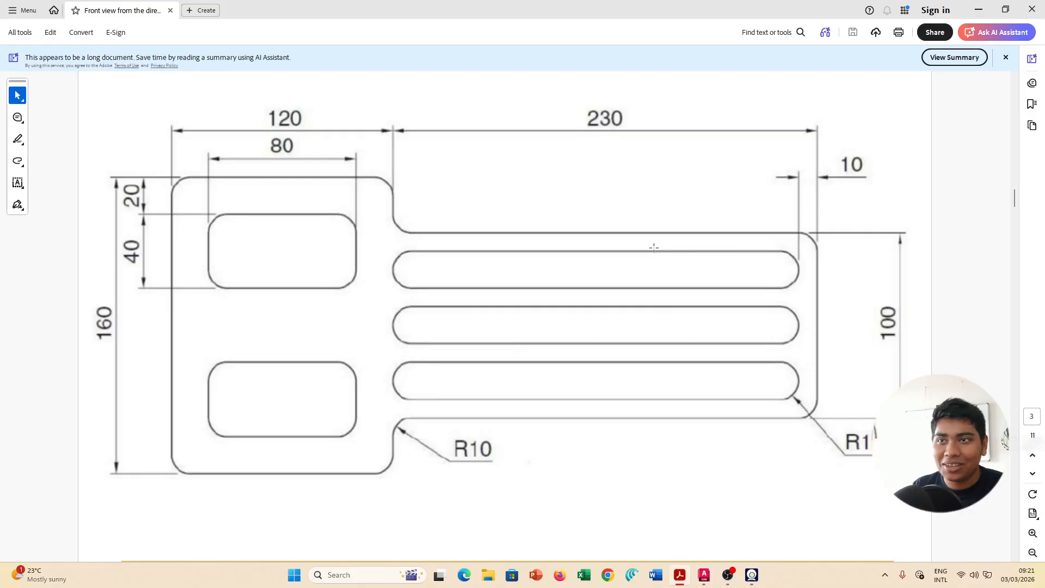
key(alt+Tab)
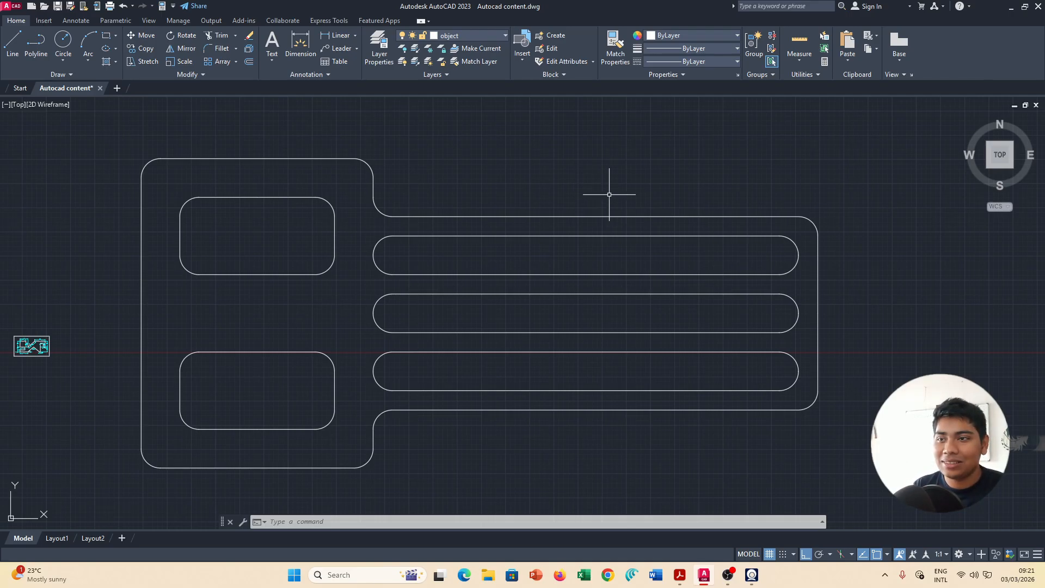
key(alt+Tab)
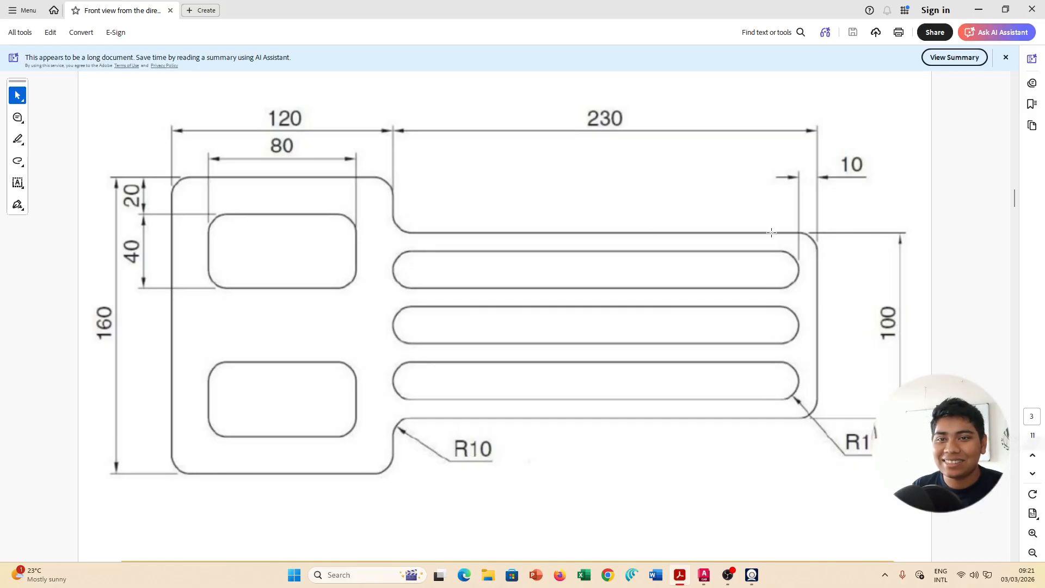
key(alt+Tab)
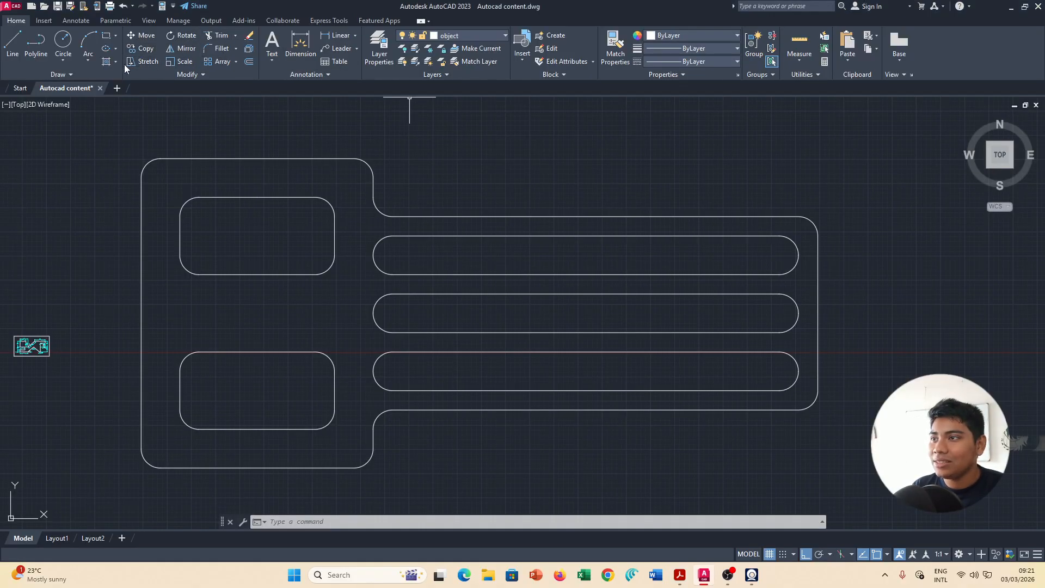
click(294, 46)
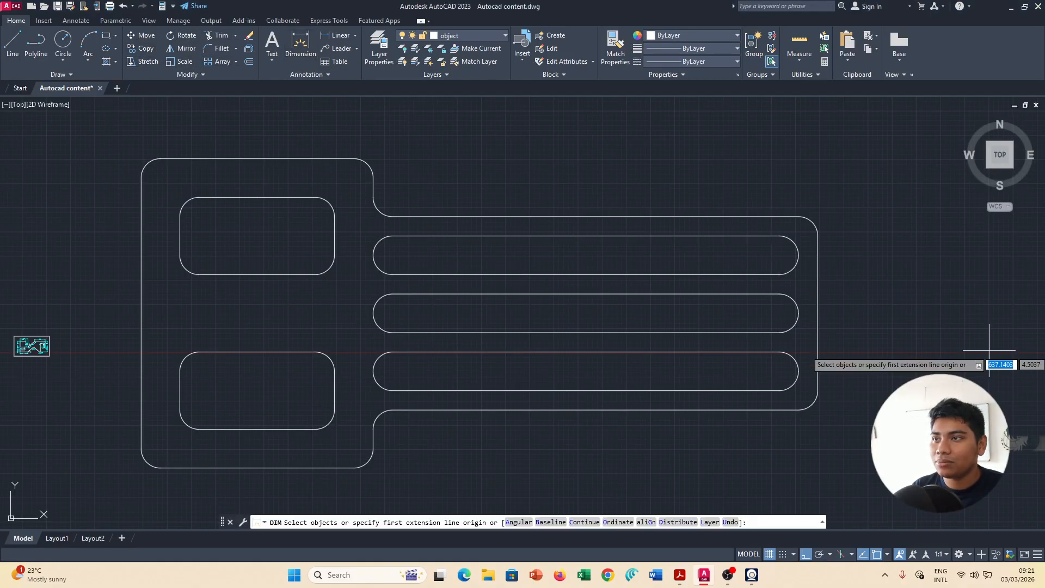
click(810, 410)
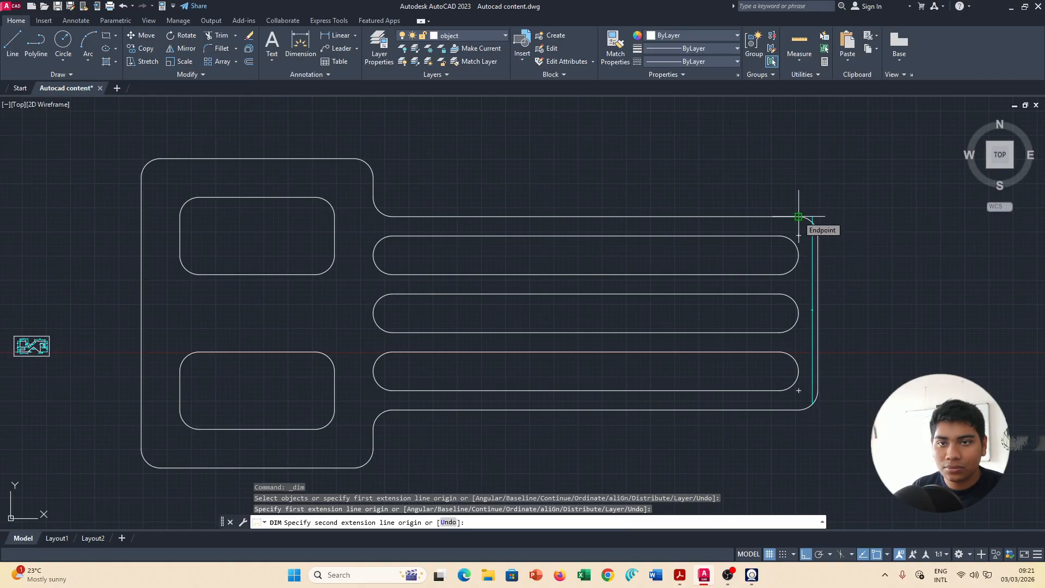
key(Escape)
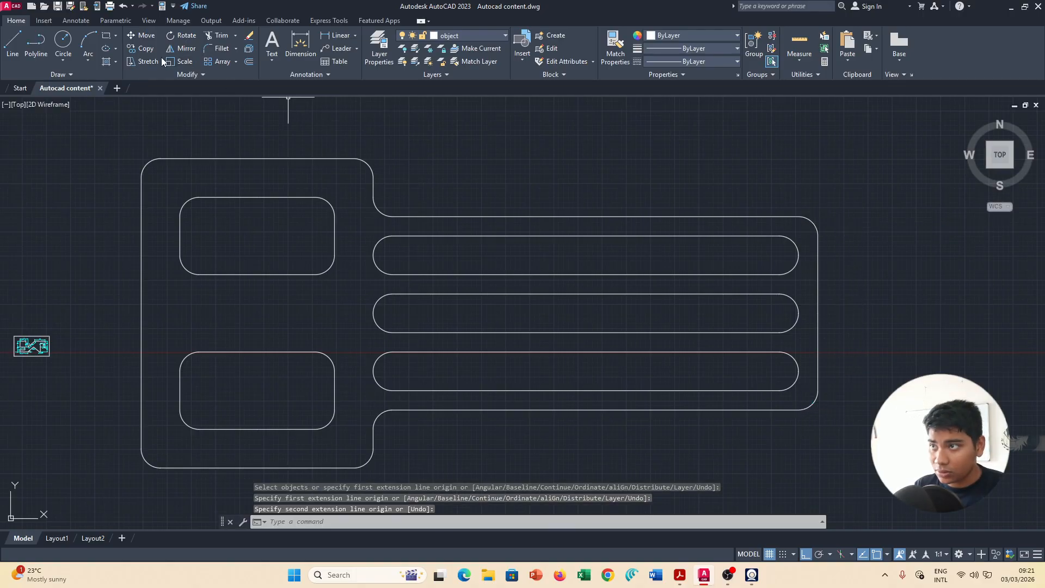
Try dimensioning the height of the plate's narrow section beyond its right end, and undo that dimension.
click(308, 52)
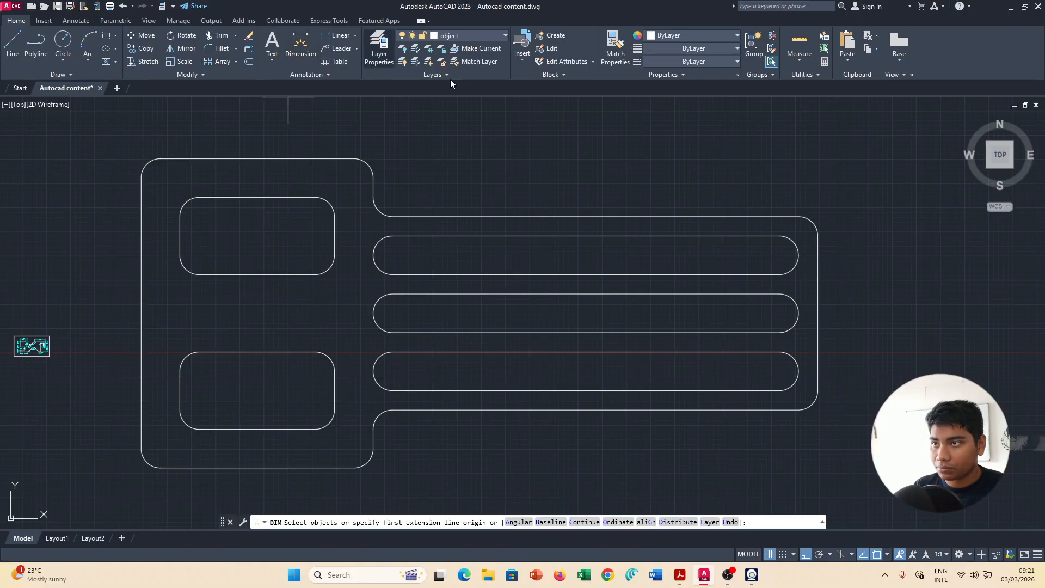
click(799, 410)
click(797, 217)
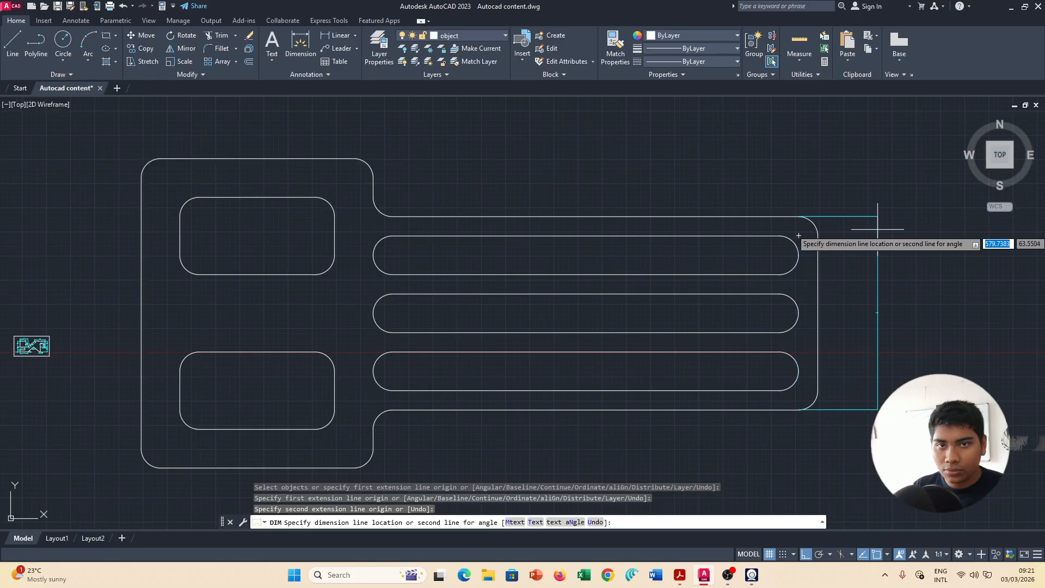
click(898, 229)
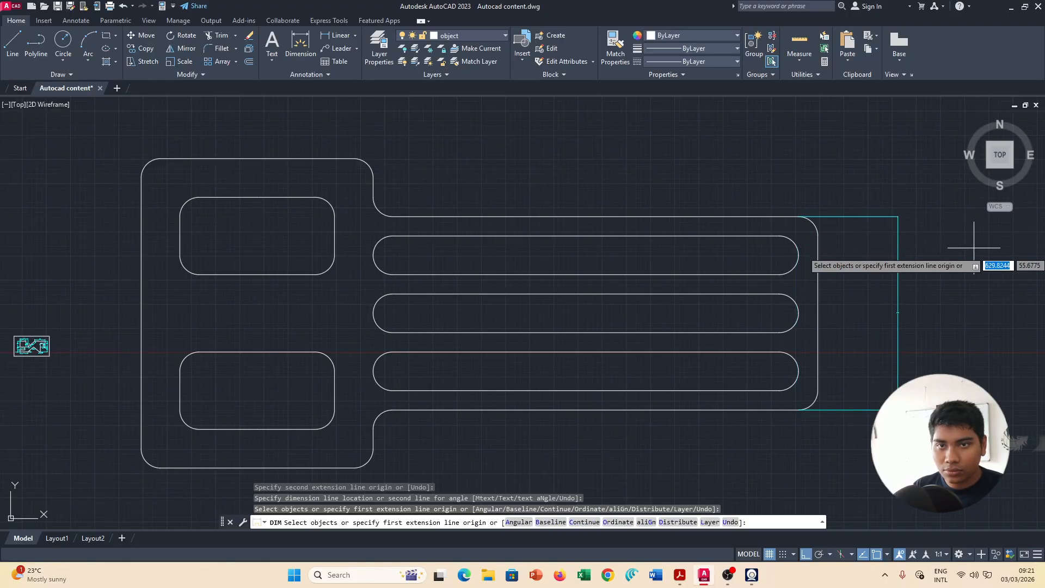
scroll(952, 311, up, 6)
scroll(789, 299, down, 6)
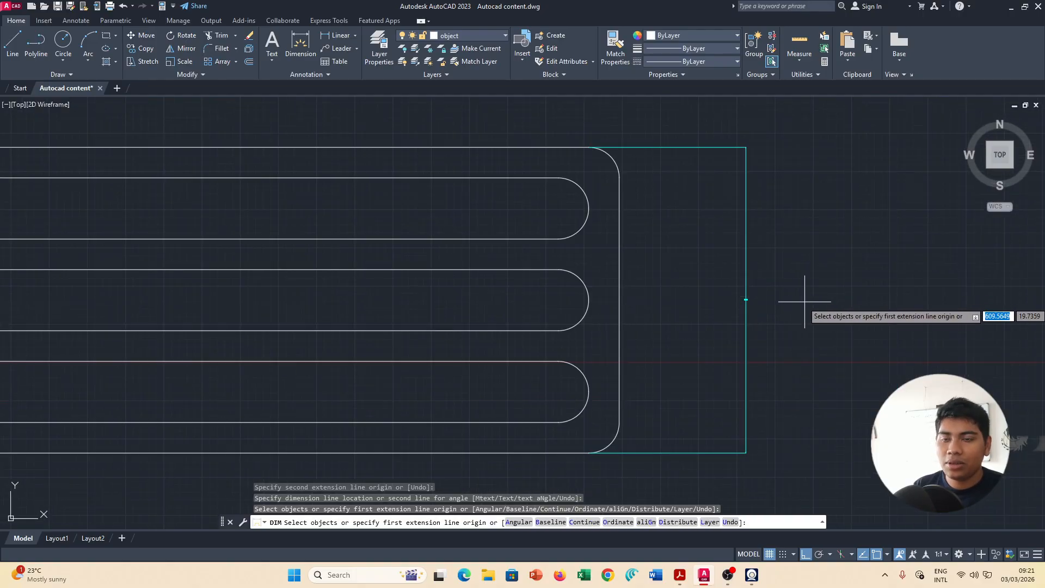
key(Return)
key(ctrl+z)
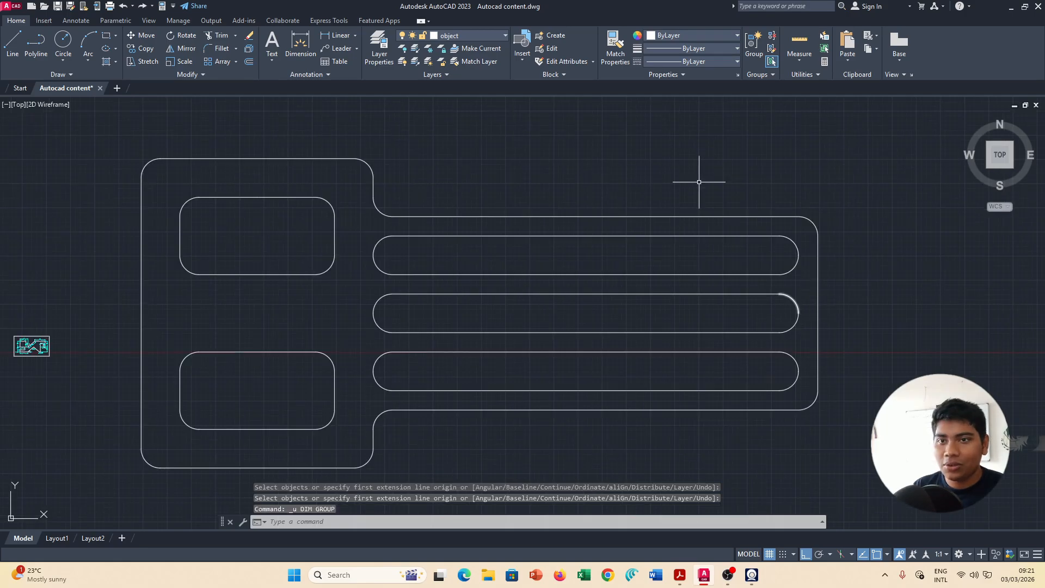
Make the Standard dimension style current in place of the small Figure style.
scroll(811, 286, up, 3)
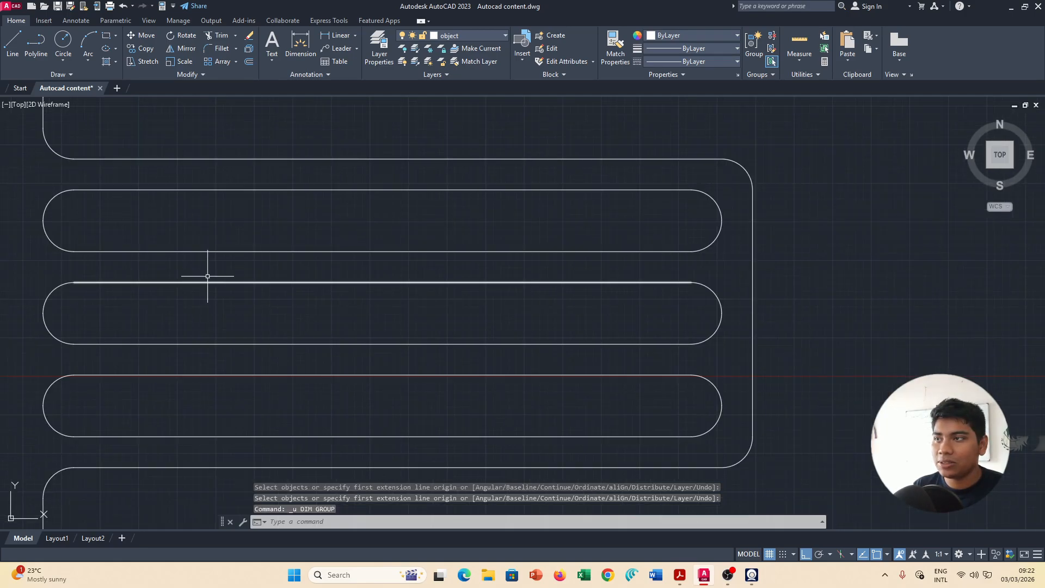
scroll(136, 291, down, 3)
middle_drag(135, 292, 514, 264)
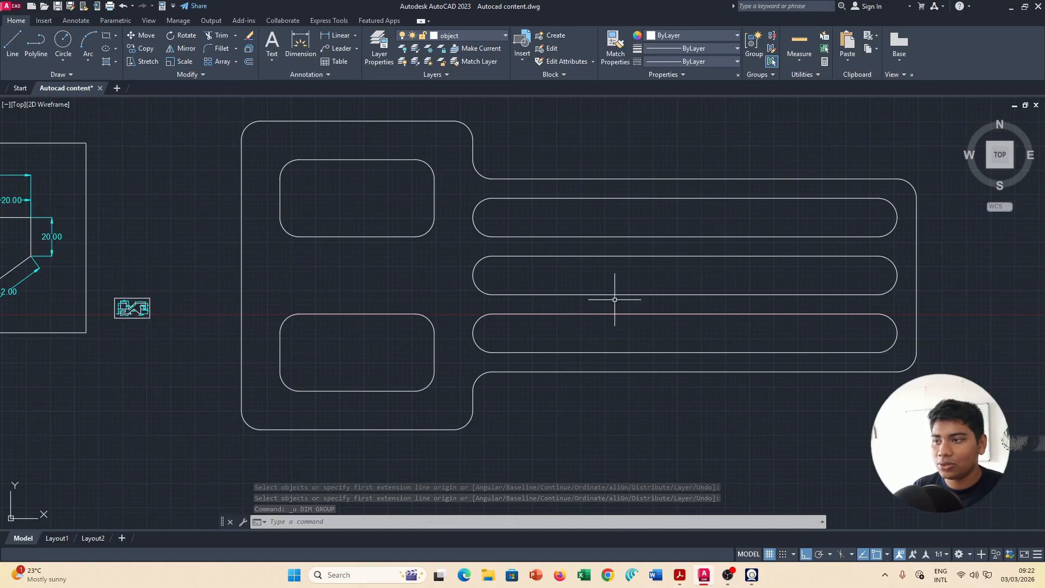
middle_drag(786, 288, 617, 299)
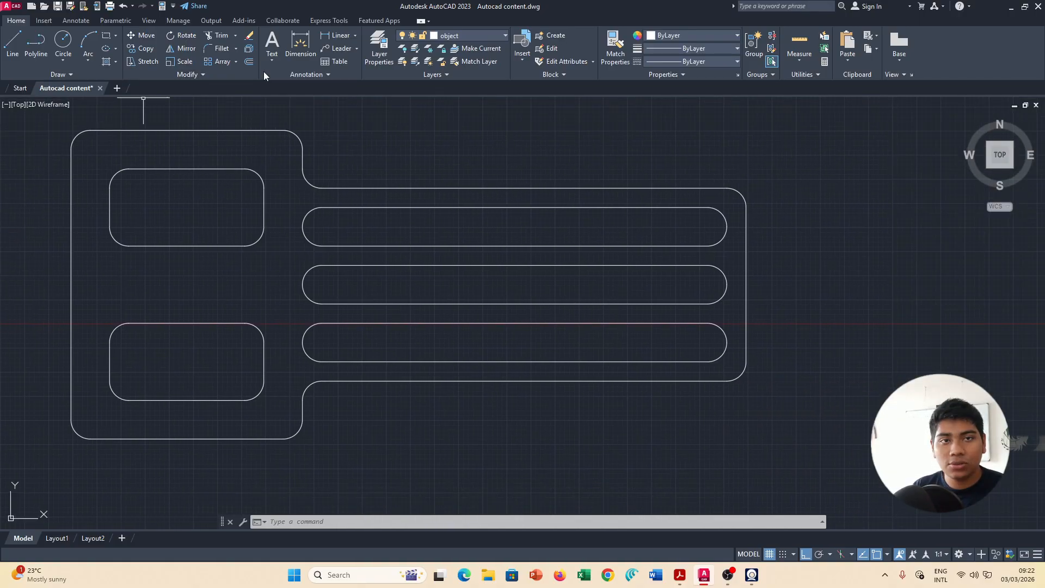
click(306, 74)
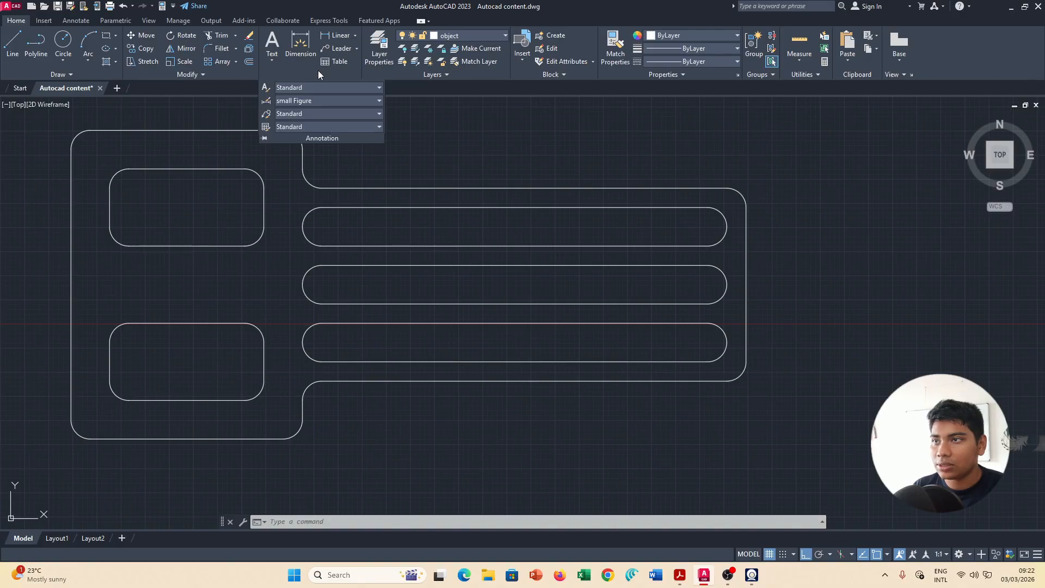
click(73, 21)
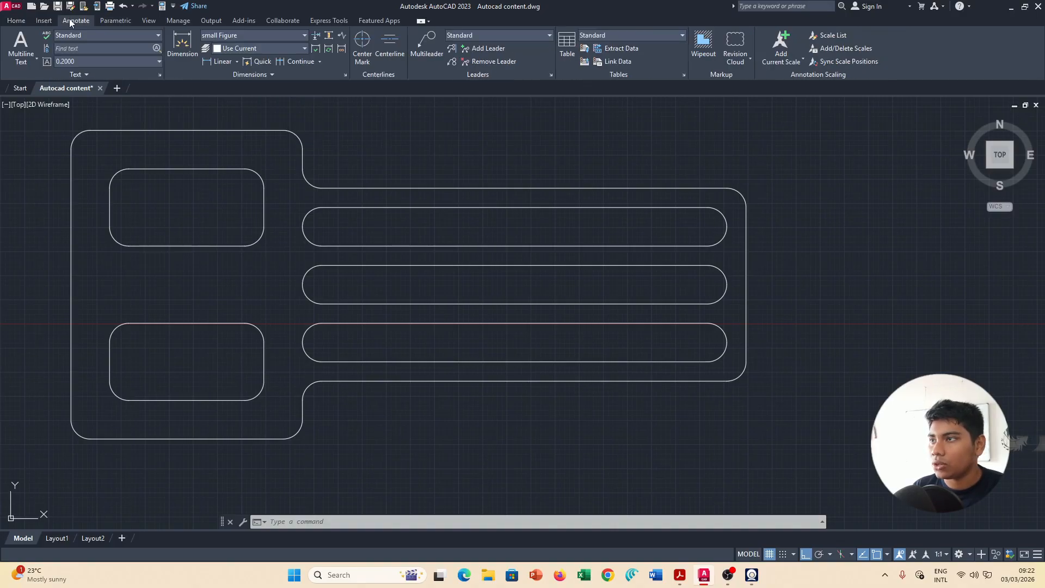
click(345, 75)
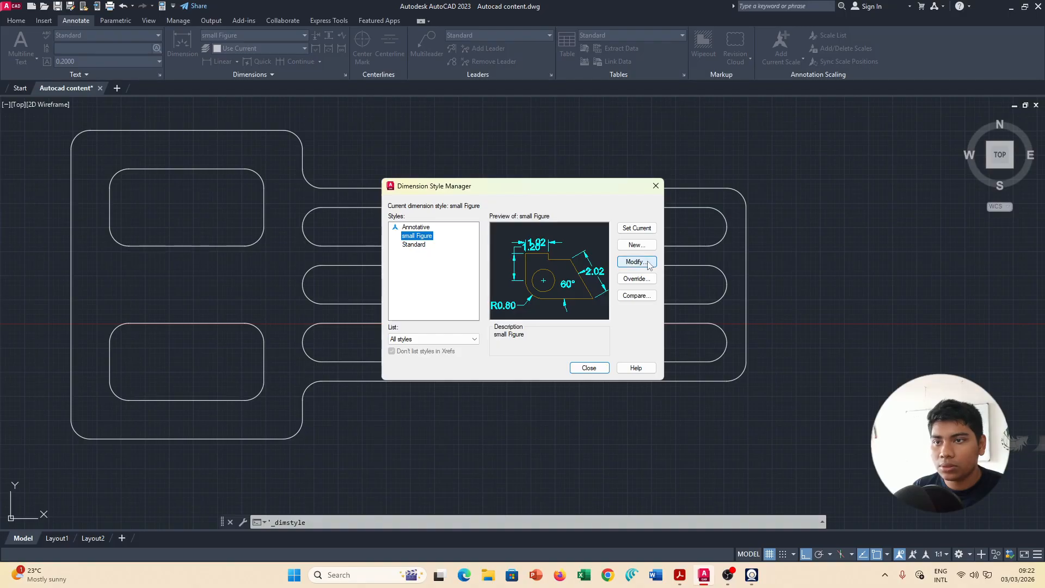
click(422, 246)
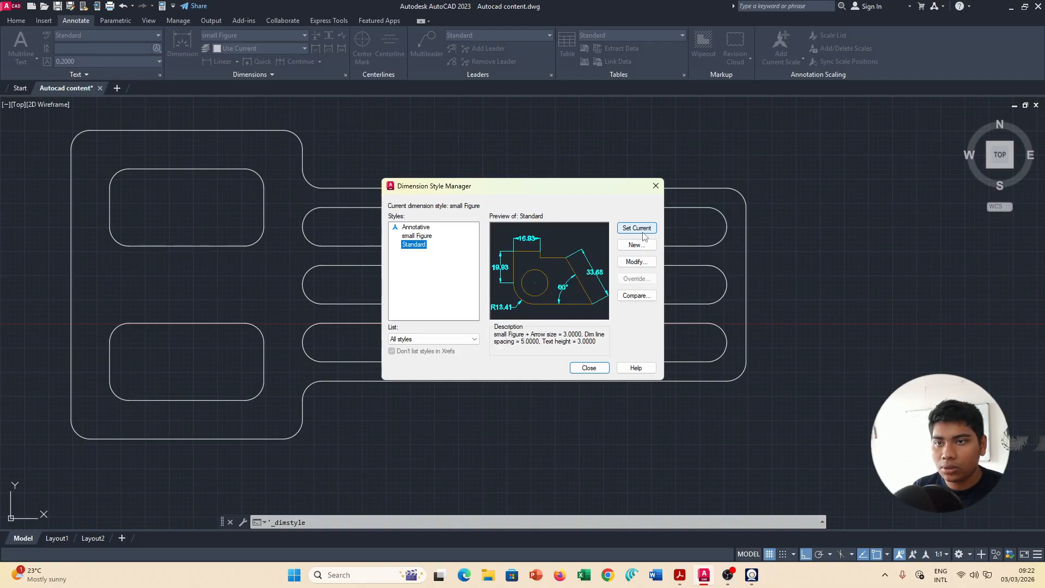
click(593, 368)
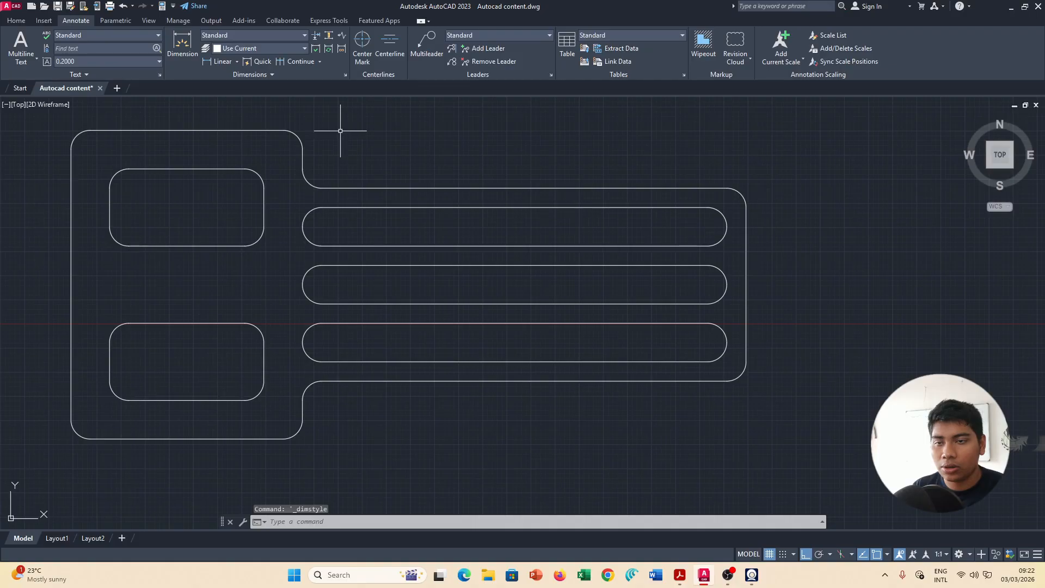
Dimension the height of the plate's narrow section between its two long edges, placed beyond its right end.
click(179, 49)
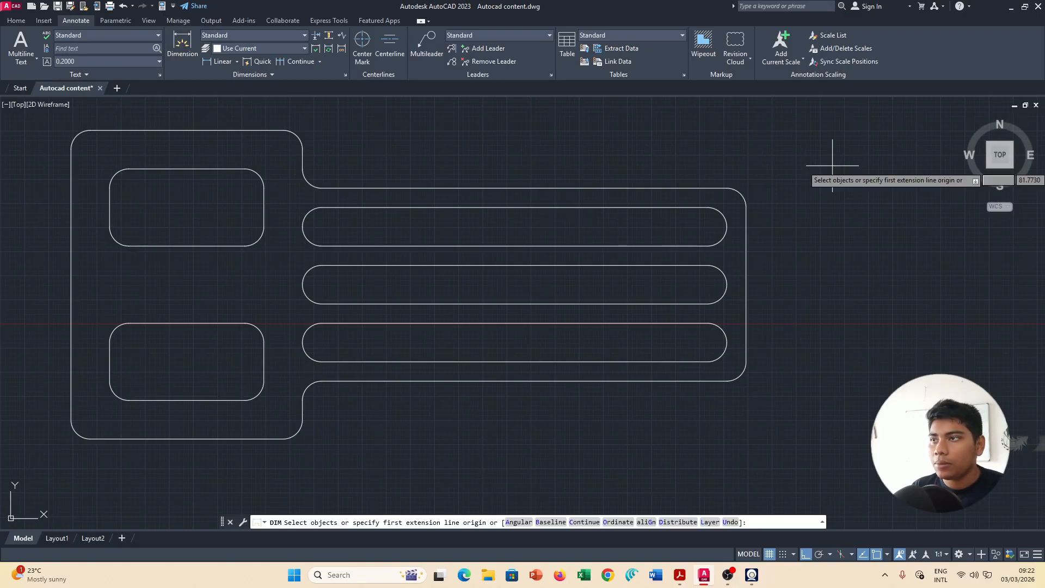
click(727, 188)
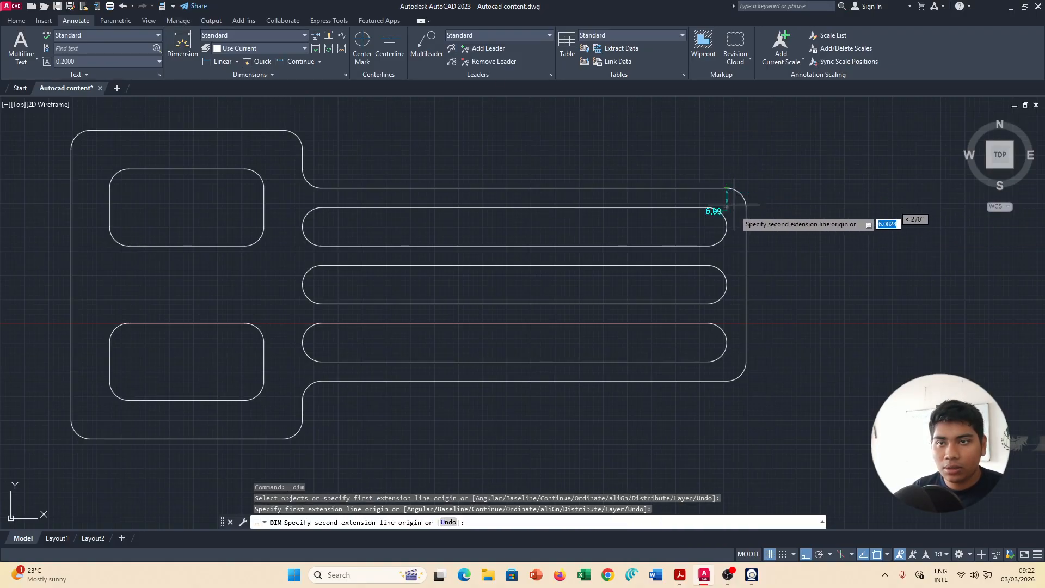
click(728, 382)
click(808, 365)
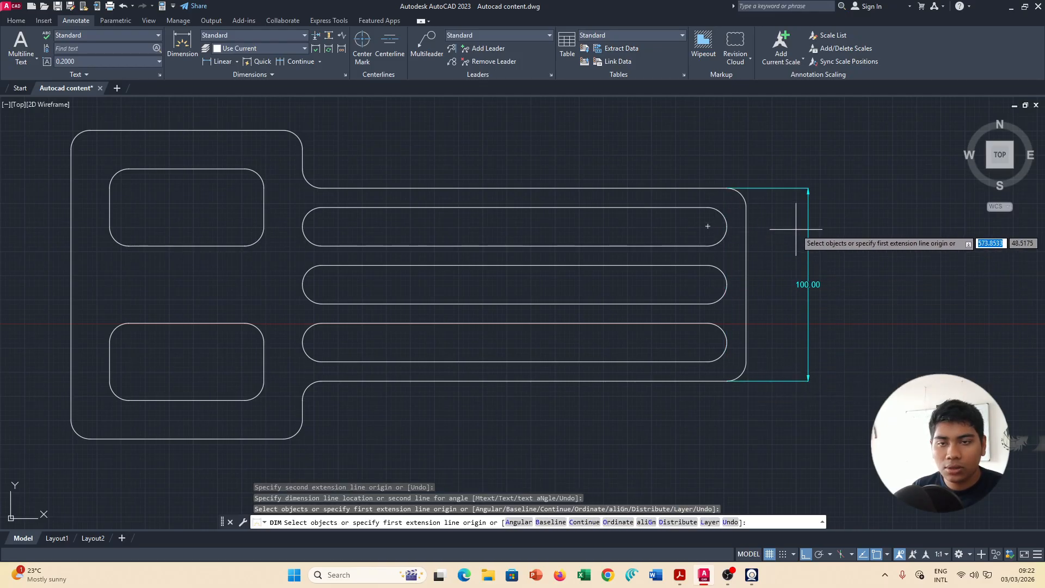
key(Return)
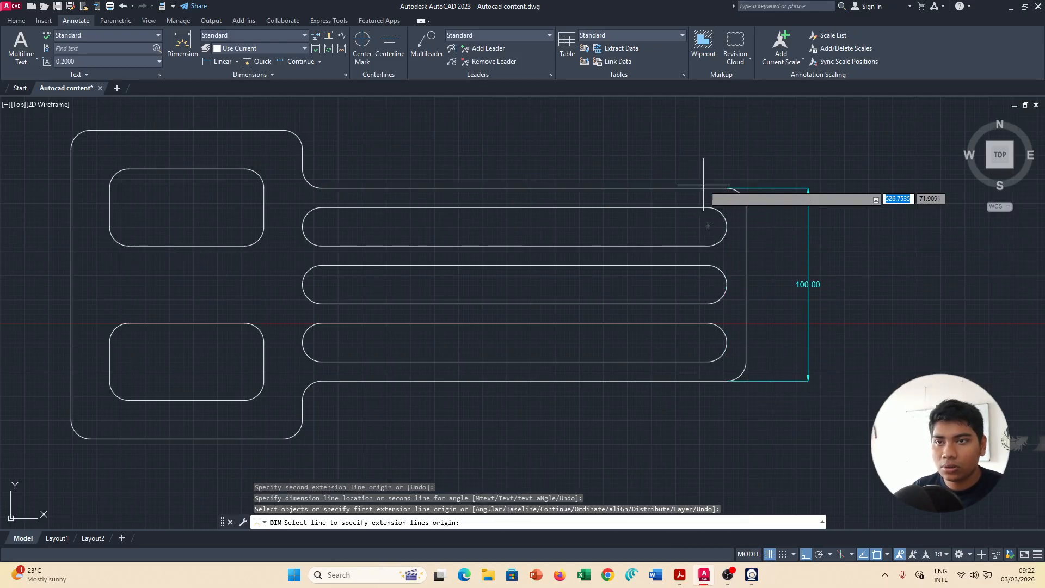
Dimension the straight upper edge of the narrow section between its corner arcs, placed above the edge.
click(702, 188)
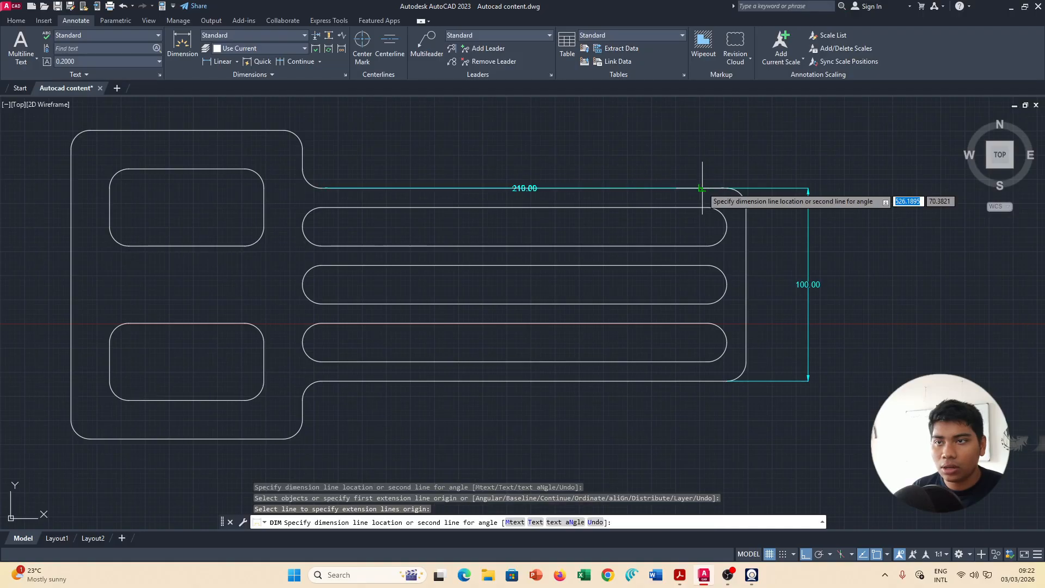
click(724, 138)
key(Return)
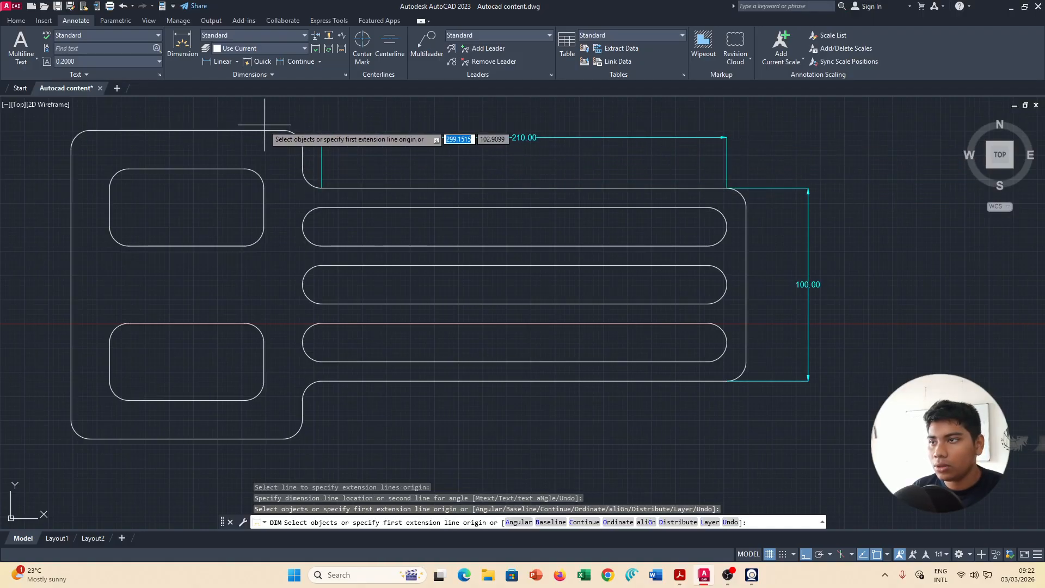
Check the PDF drawing, then dimension the full width of the plate's wide section, placed above its upper edge.
key(alt+Tab)
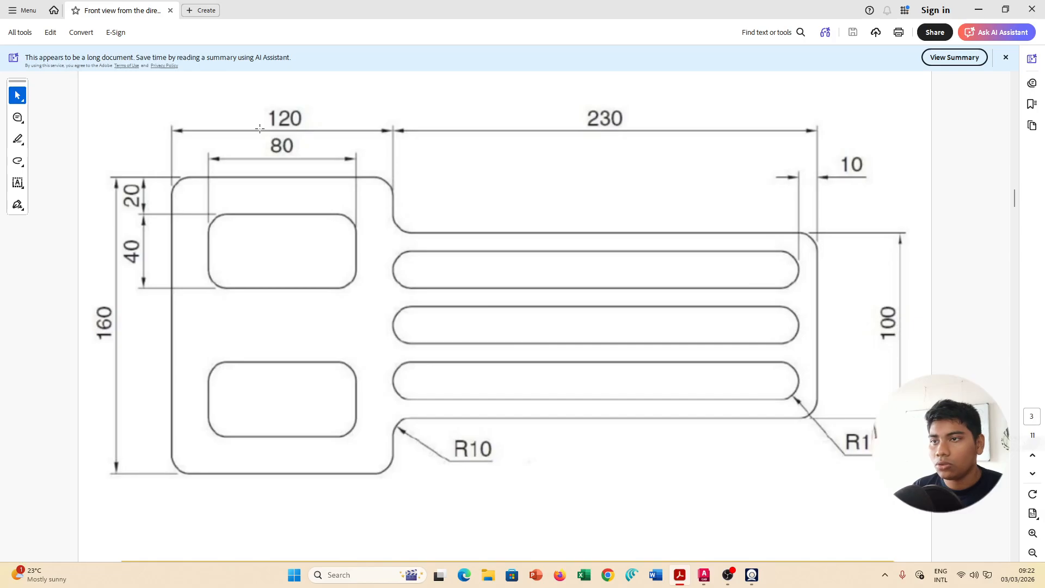
key(alt+Tab)
scroll(261, 130, down, 1)
middle_drag(261, 132, 397, 185)
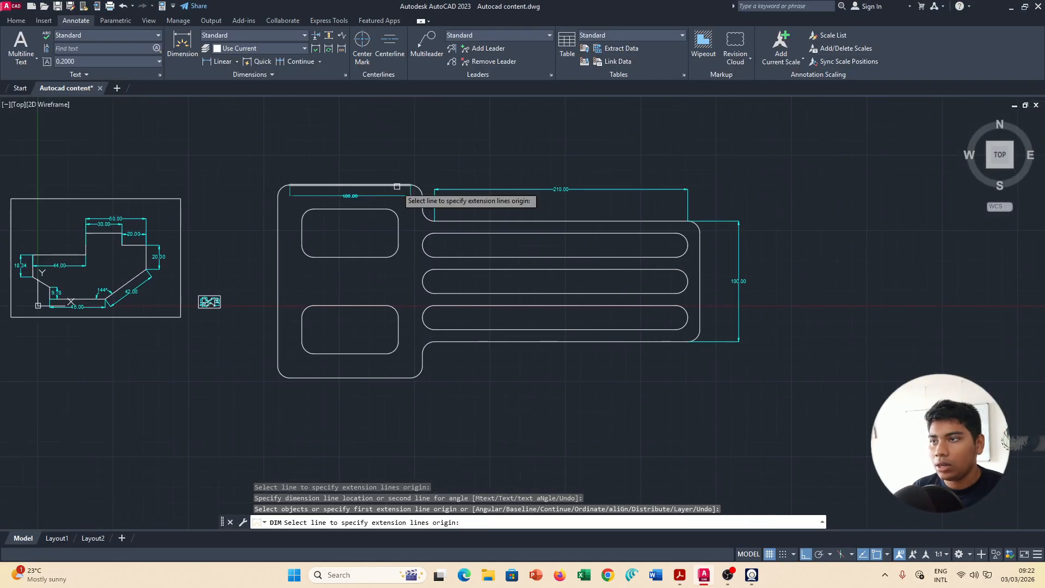
scroll(310, 184, up, 1)
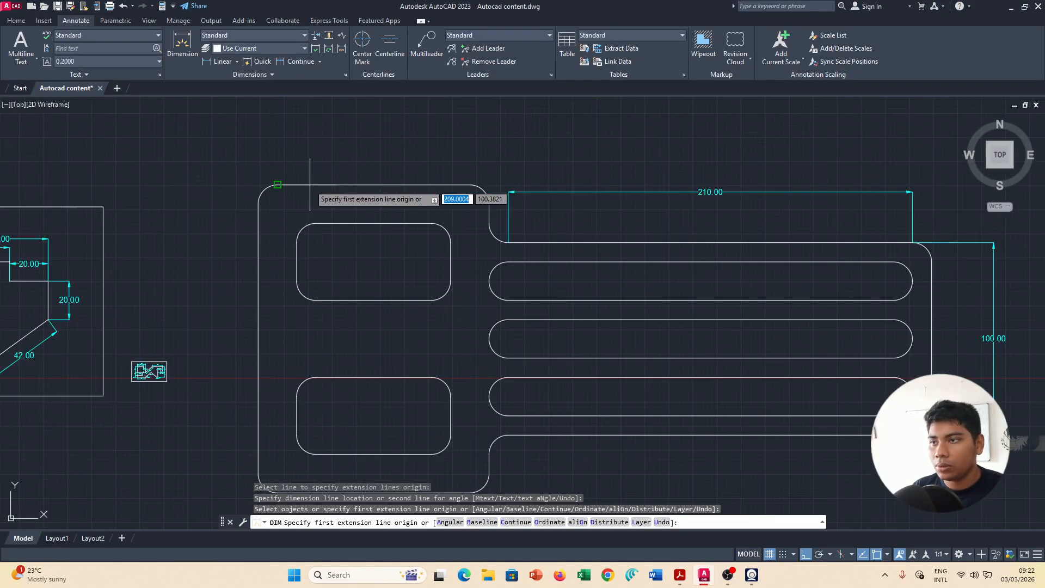
click(258, 204)
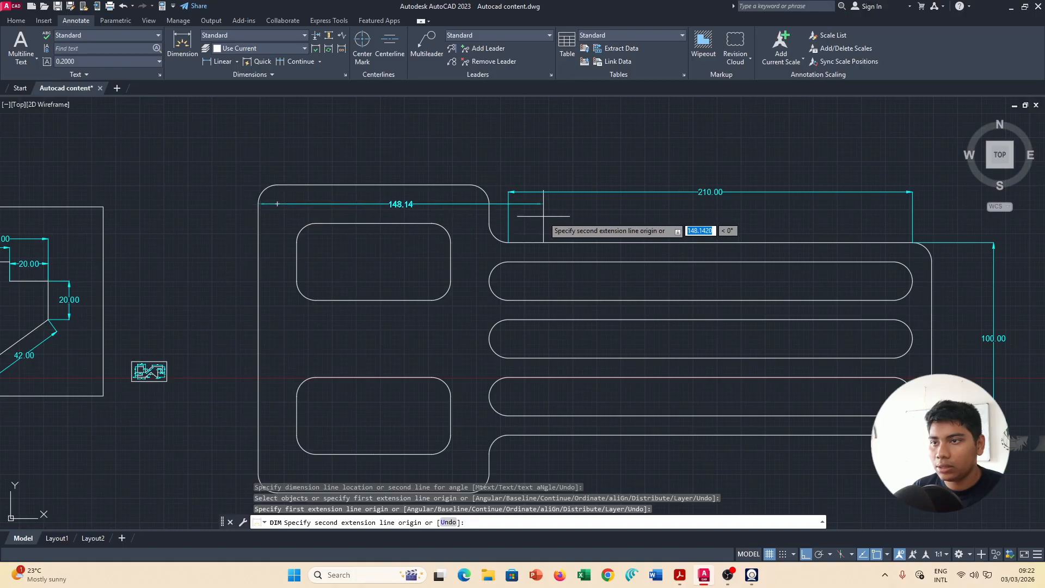
click(488, 204)
click(488, 135)
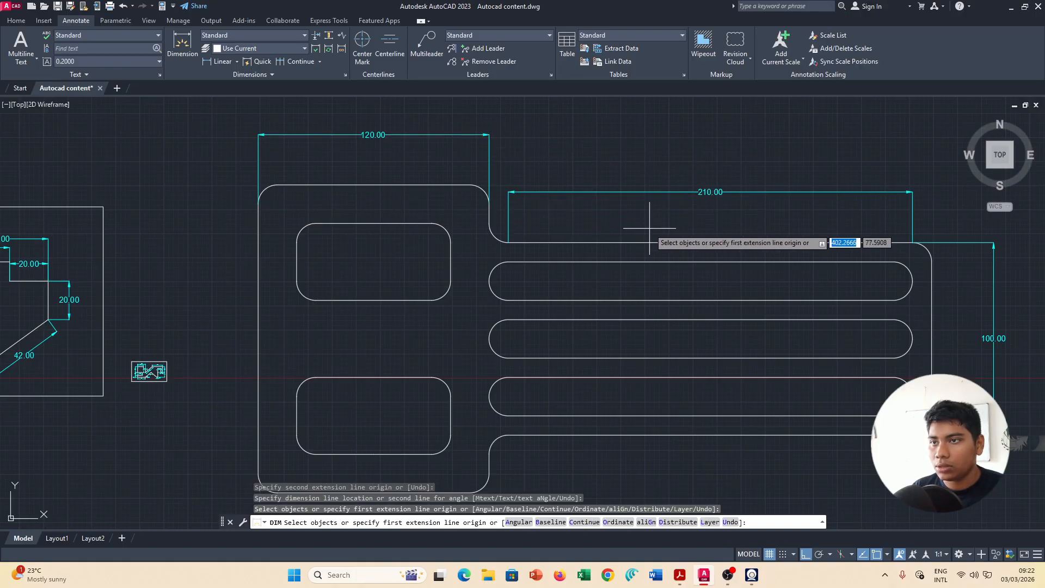
Check the PDF drawing and dimension the upper window's width, placed between the plate's upper edge and the overall width dimension.
middle_drag(654, 240, 625, 207)
key(alt+Tab)
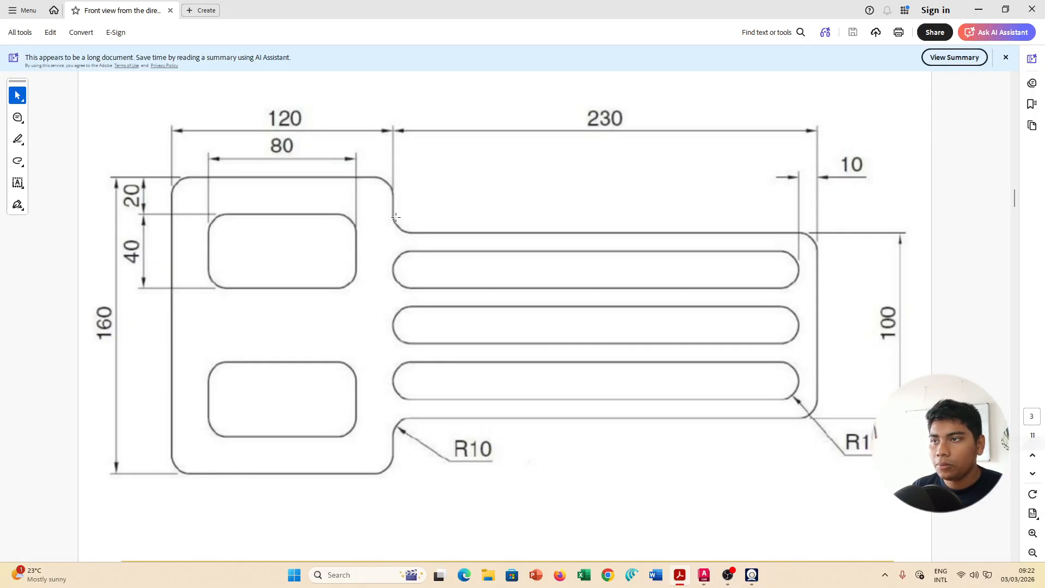
key(alt+Tab)
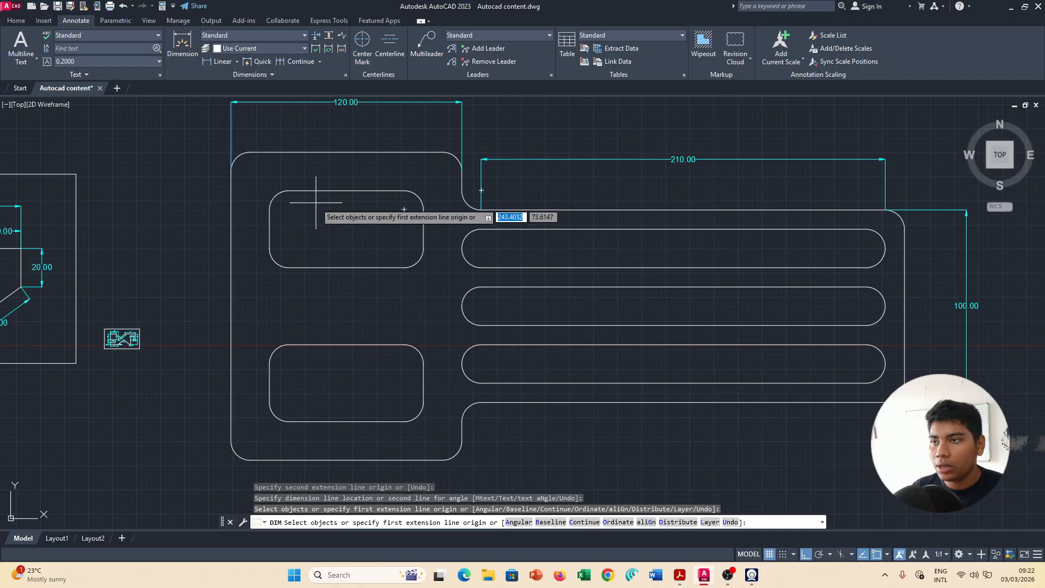
click(270, 209)
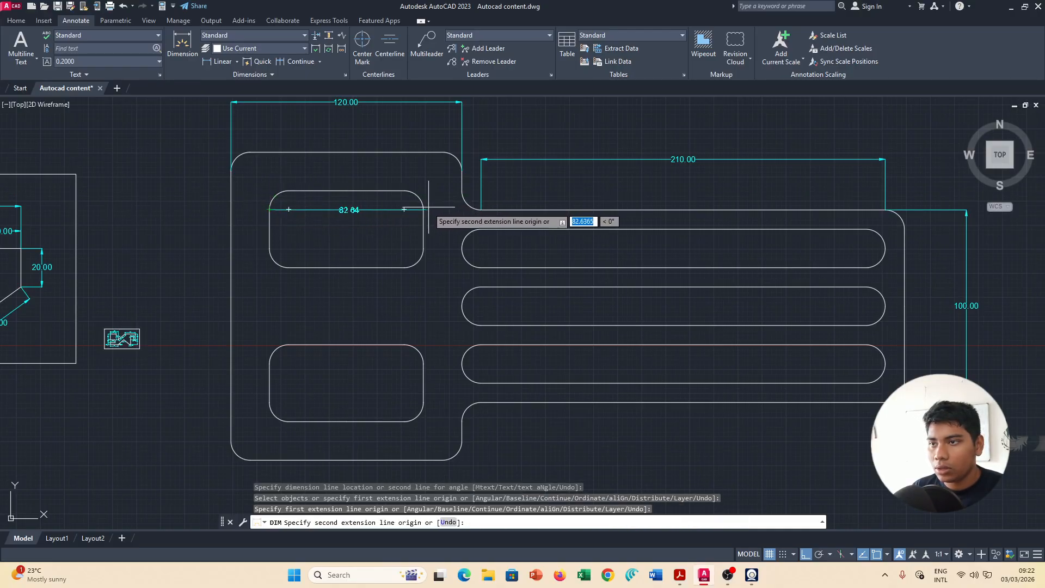
click(423, 209)
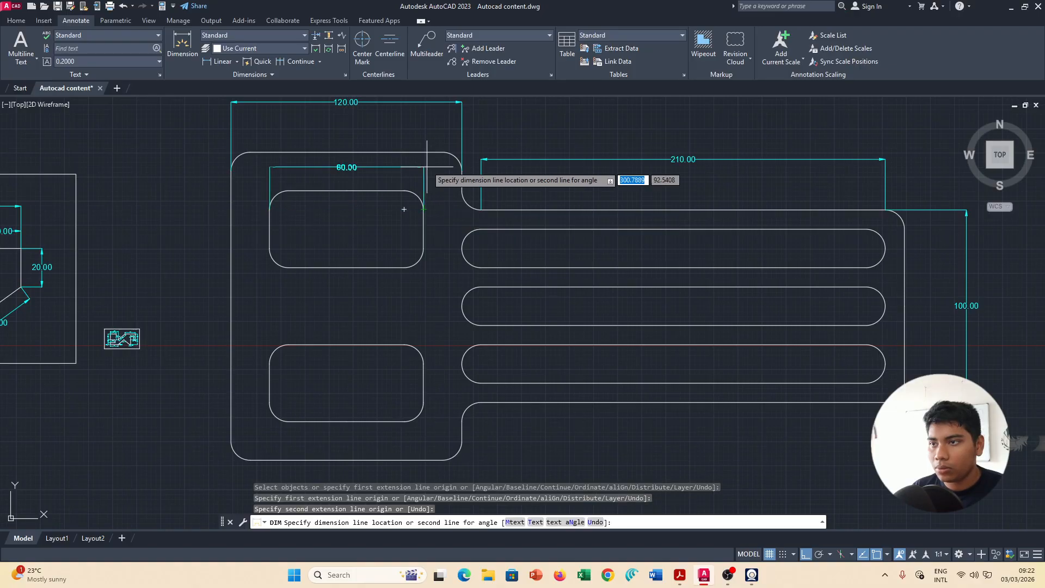
click(427, 134)
Check the PDF and dimension the vertical gap between the plate's upper edge and the upper window, placed beyond the left edge.
scroll(332, 140, up, 4)
scroll(332, 140, down, 4)
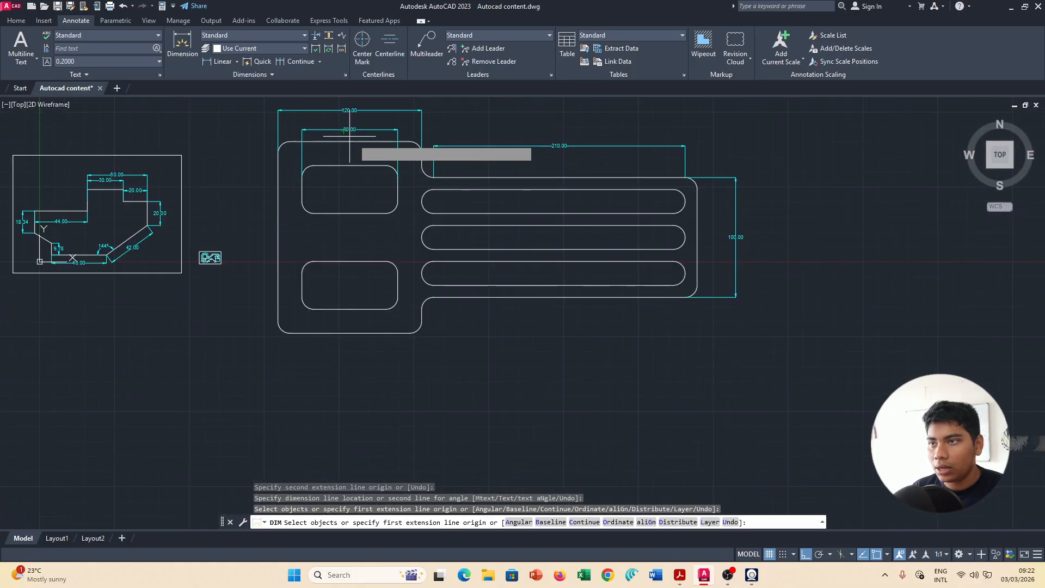
scroll(373, 205, up, 3)
middle_drag(368, 168, 359, 209)
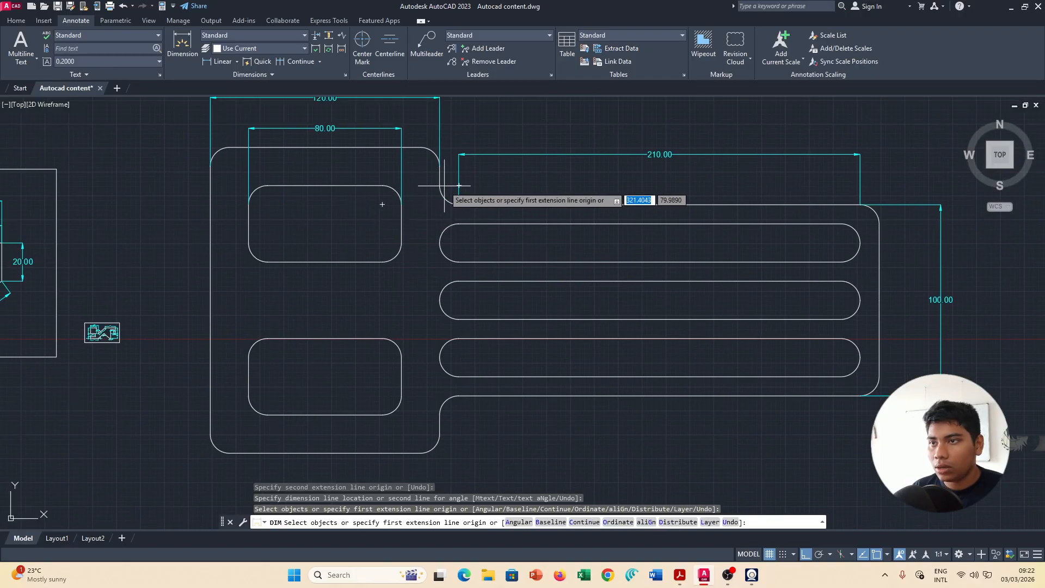
key(alt+Tab)
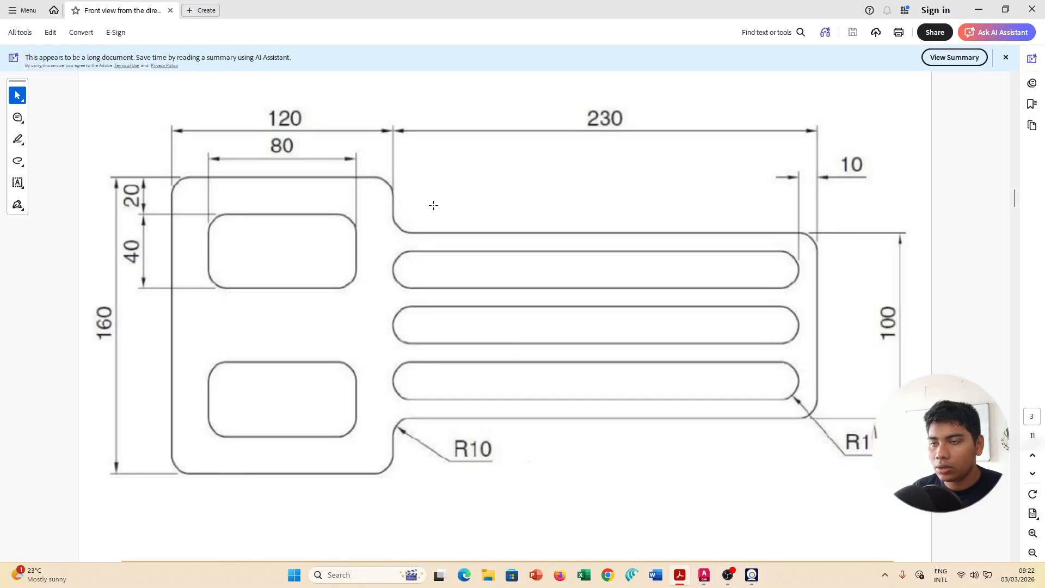
key(alt+Tab)
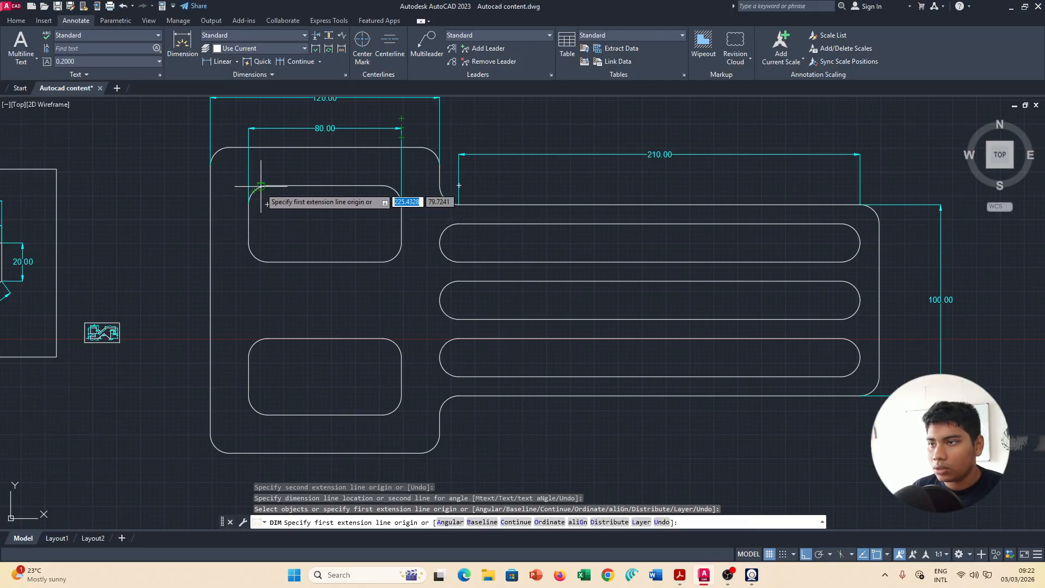
click(254, 191)
click(260, 147)
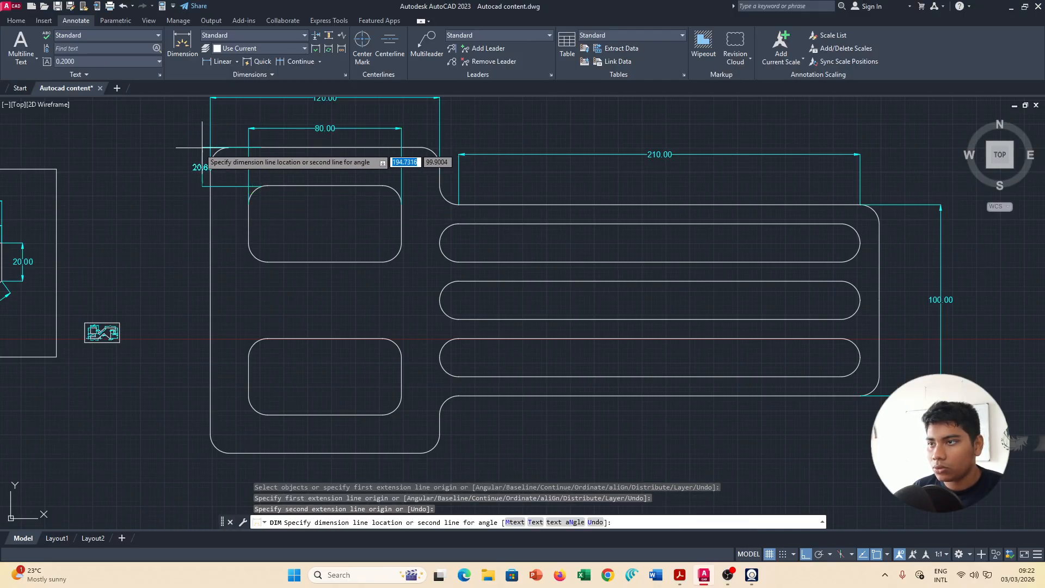
click(156, 149)
Check the PDF drawing and dimension the upper window's height, aligned below the gap dimension beyond the plate's left edge.
key(alt+Tab)
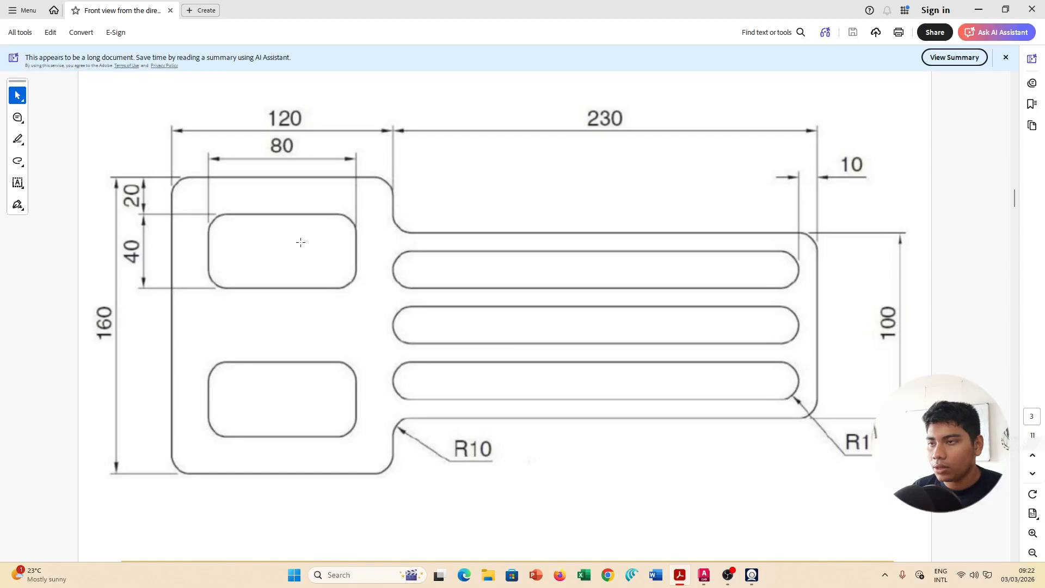
key(alt+Tab)
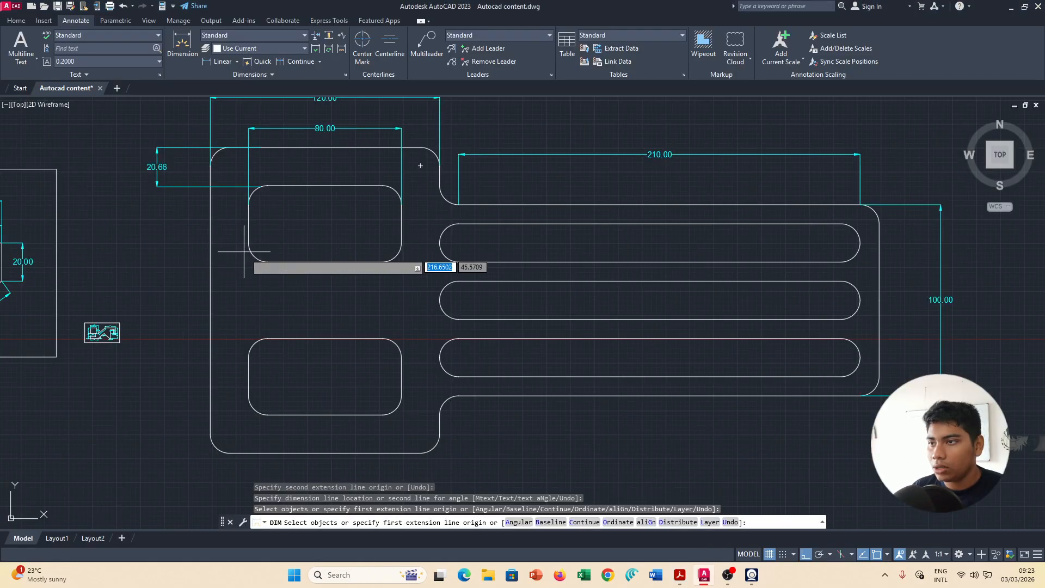
click(267, 262)
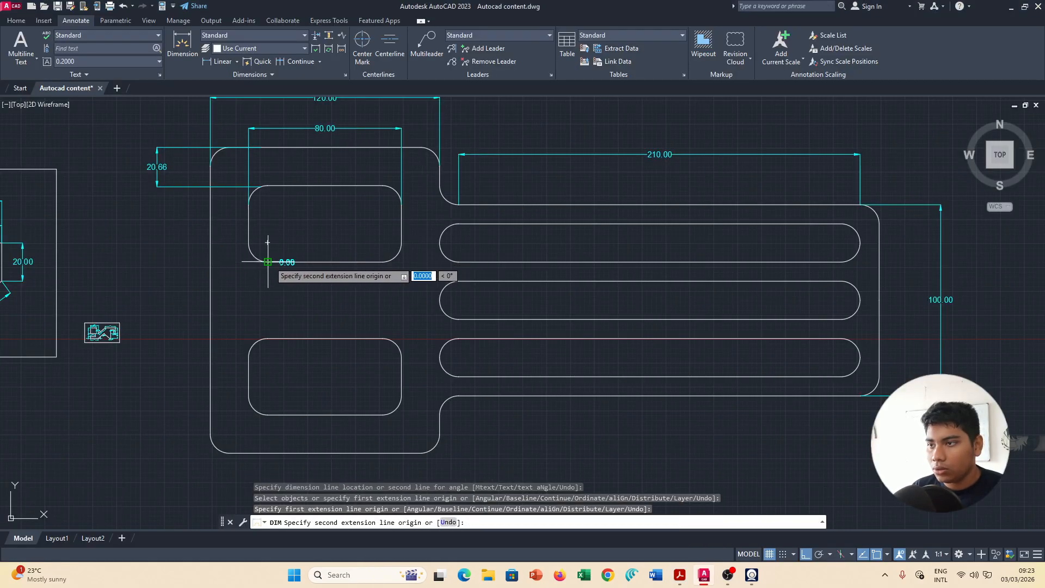
click(268, 186)
click(157, 187)
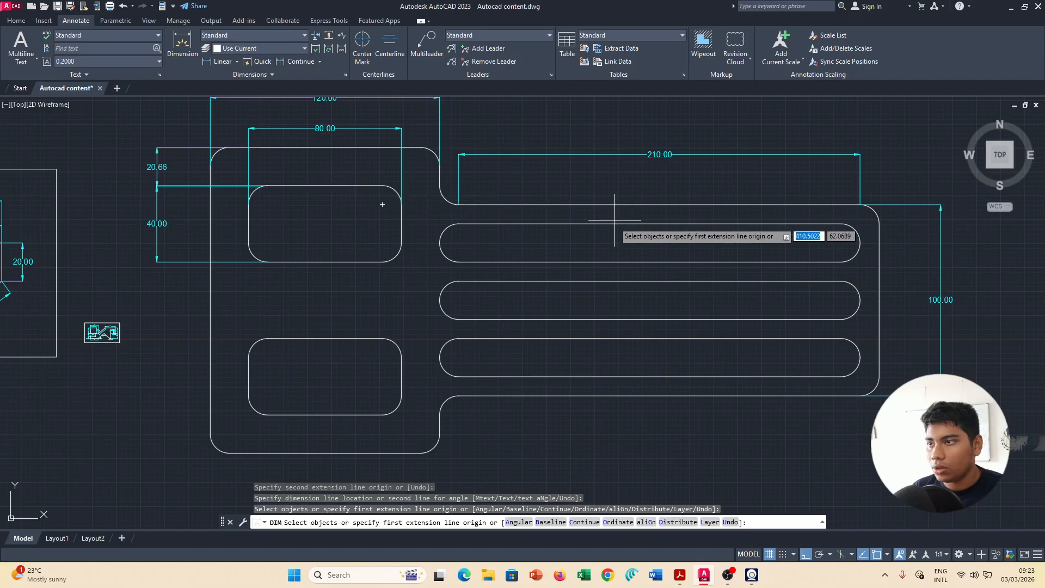
Check the PDF drawing and dimension the full height of the plate's wide section, placed outside the window dimensions beyond the left edge.
key(alt+Tab)
key(alt+Tab)
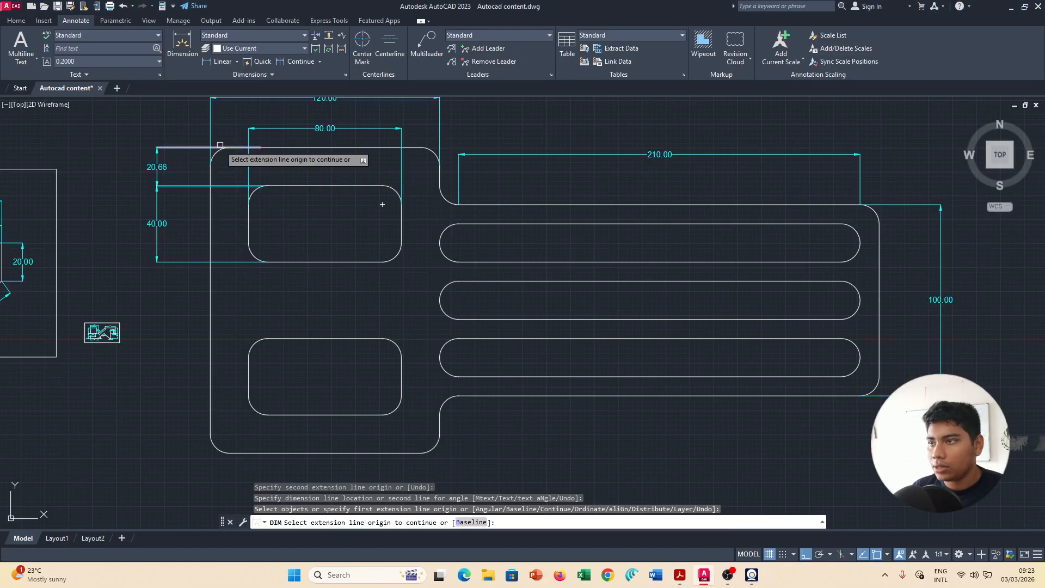
click(229, 147)
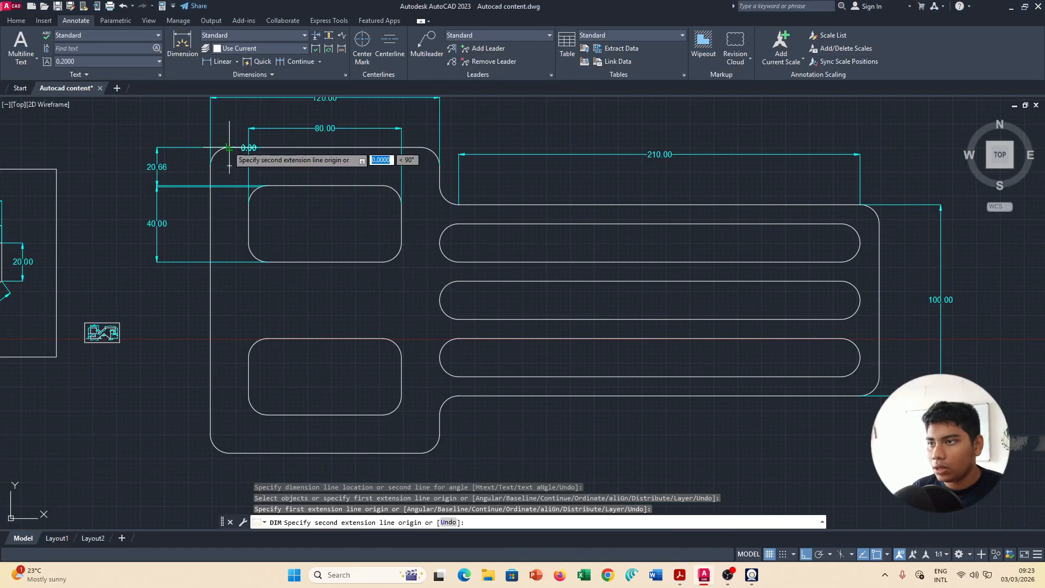
click(229, 451)
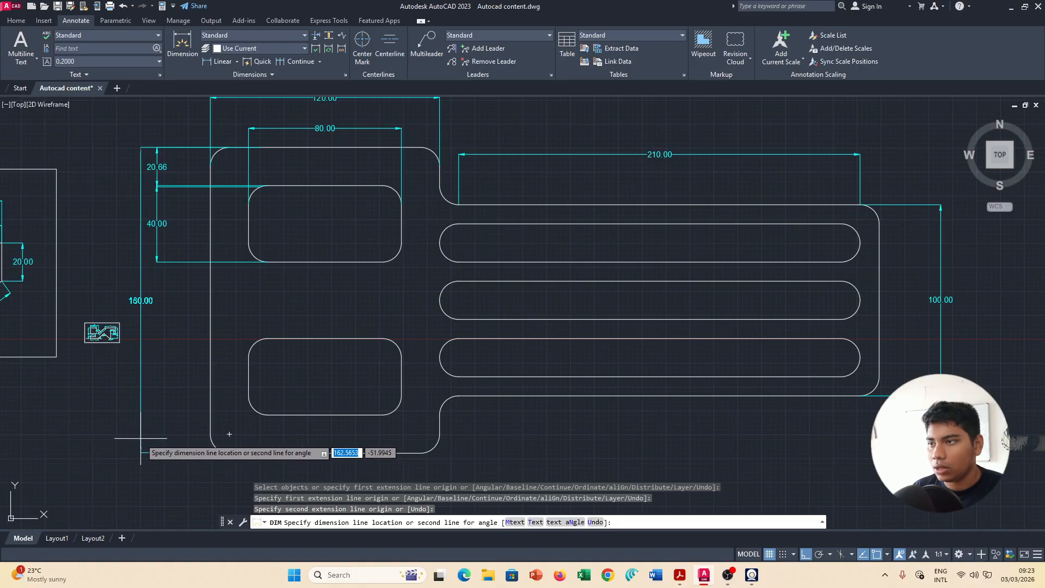
click(139, 442)
Compare the plate's dimensions with the PDF drawing to find the ones still missing.
key(alt+Tab)
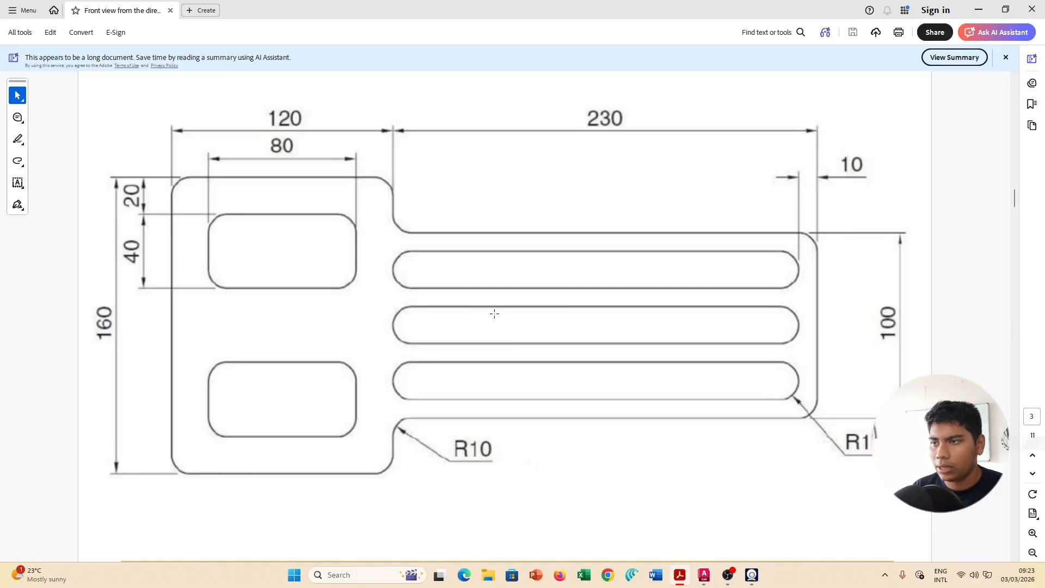
key(alt+Tab)
key(alt+Tab)
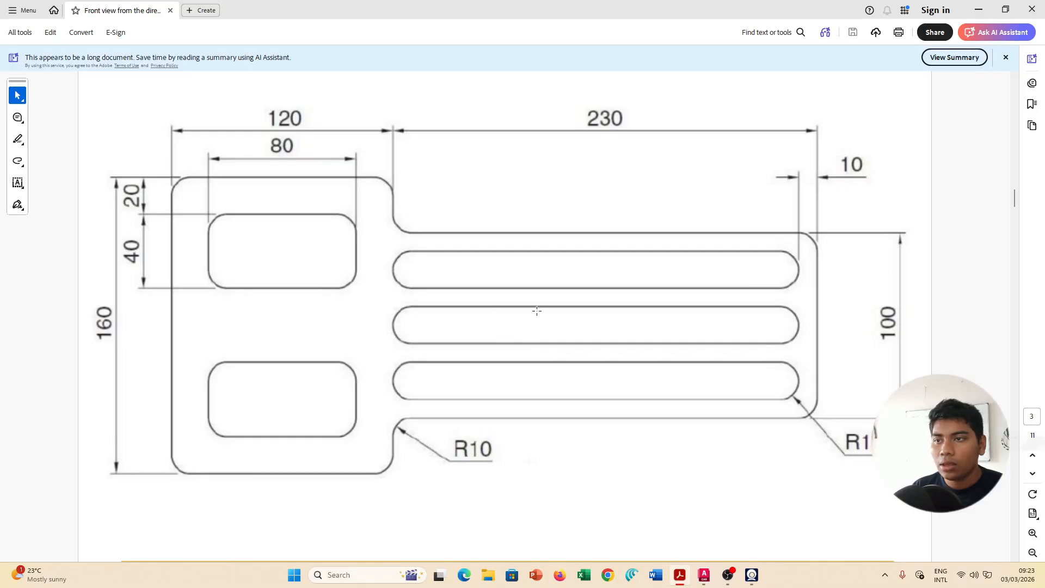
key(alt+Tab)
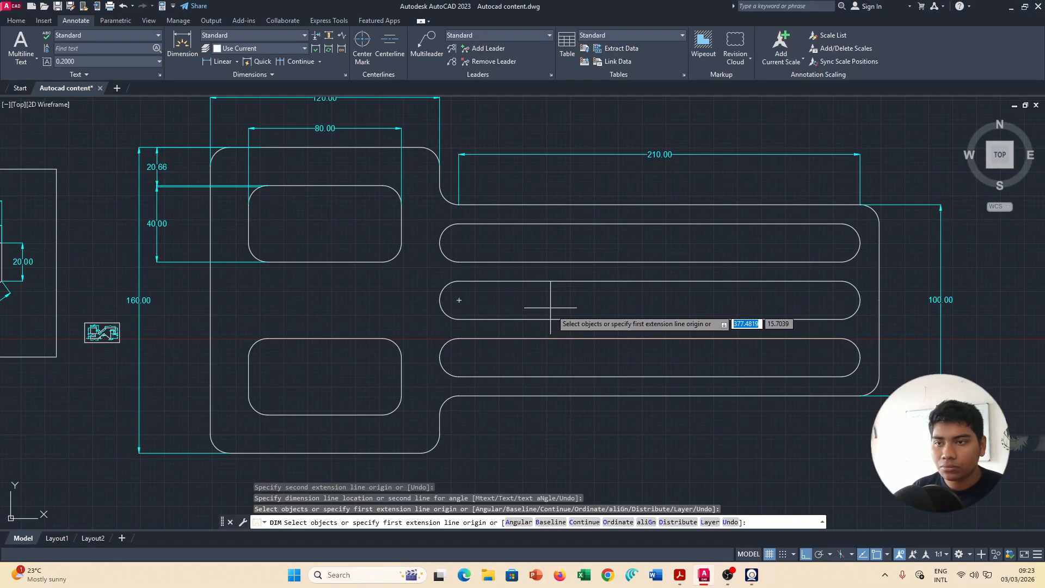
key(alt+Tab)
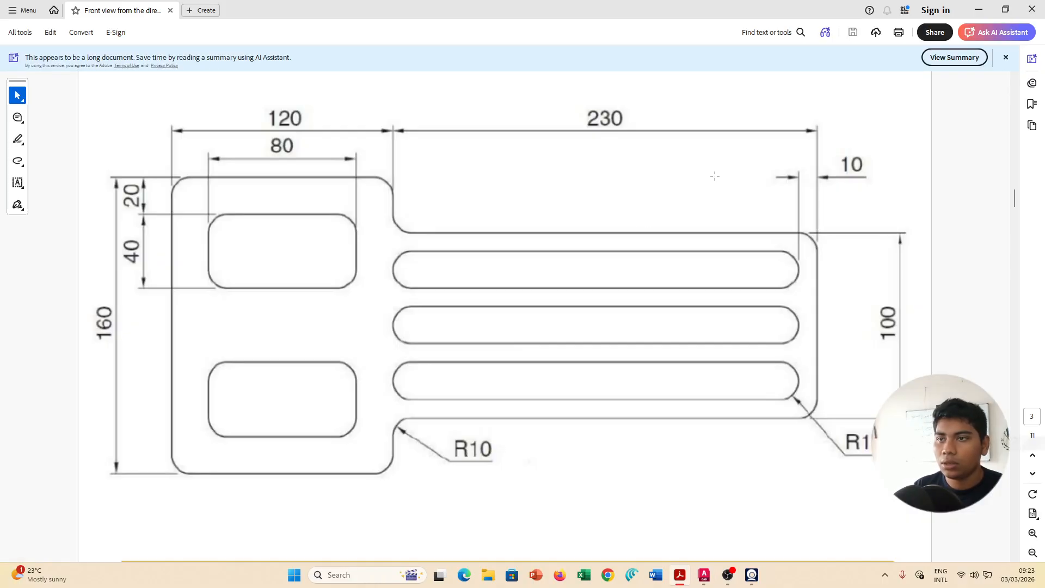
key(alt+Tab)
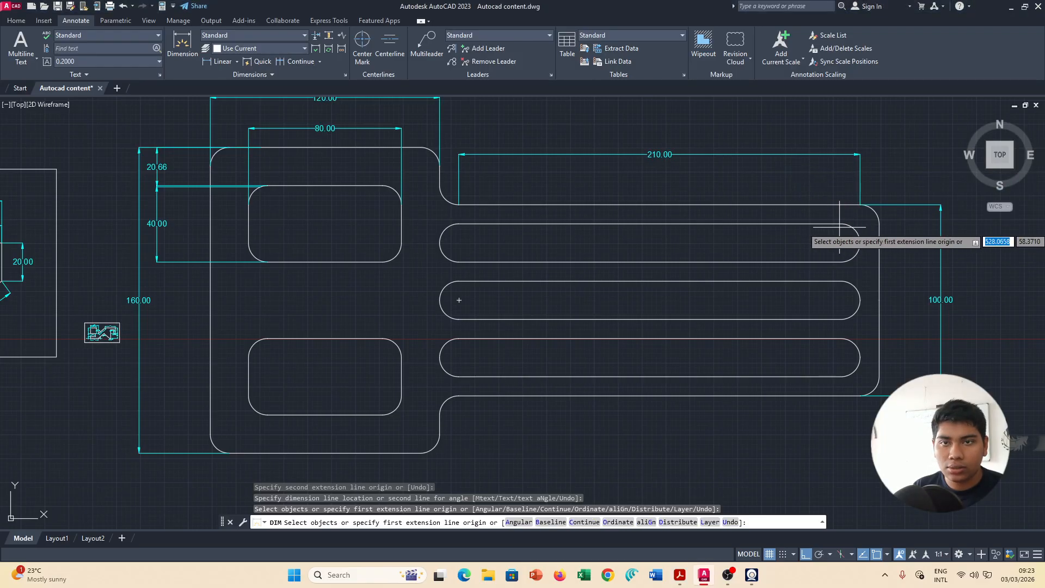
click(841, 223)
click(879, 224)
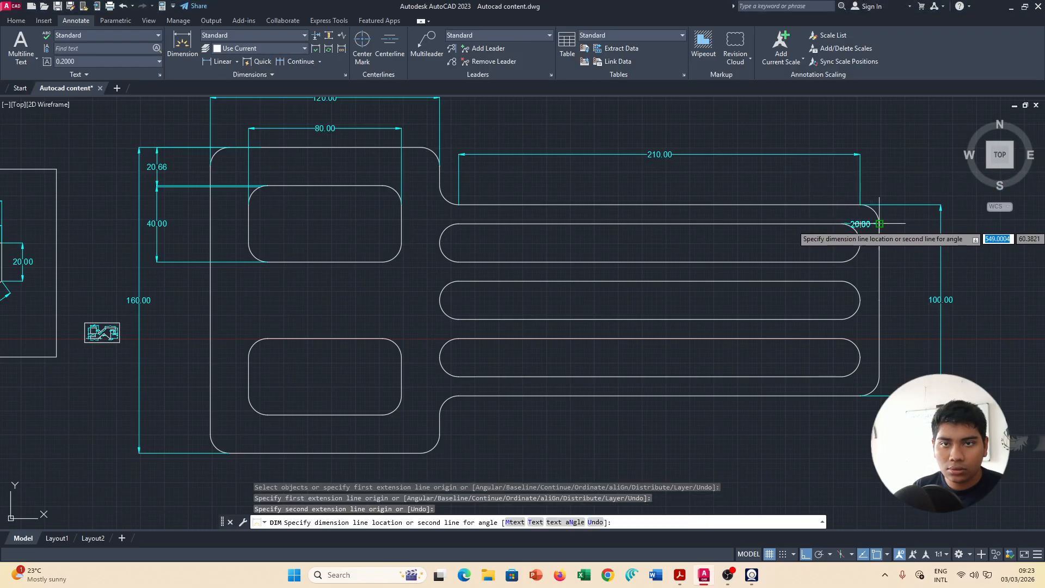
key(Escape)
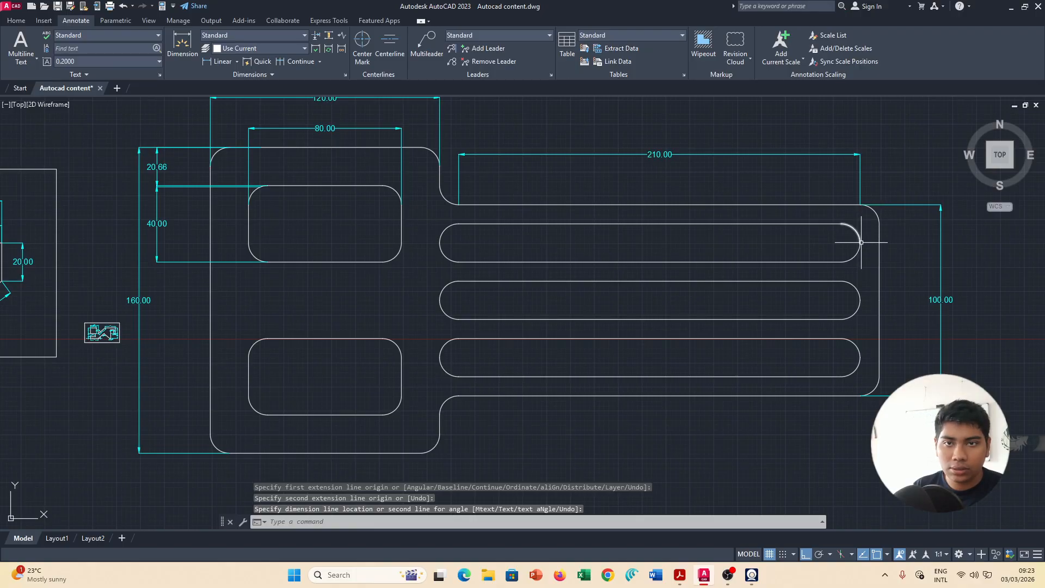
Dimension the horizontal gap between the upper slot's right end and the plate's right edge, placed above in line with the slot-side length dimension.
text(dim)
key(Return)
click(861, 242)
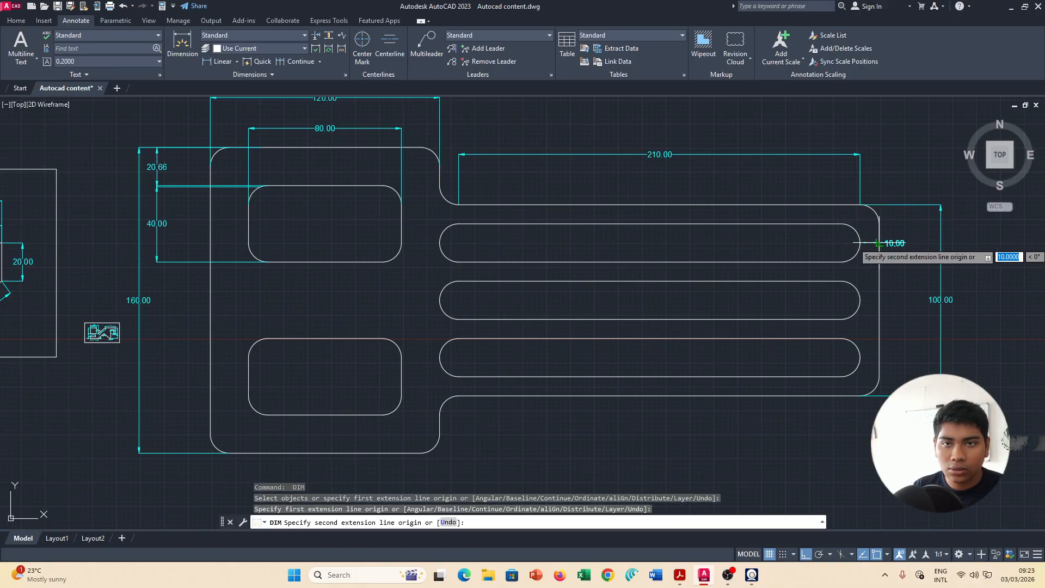
click(878, 243)
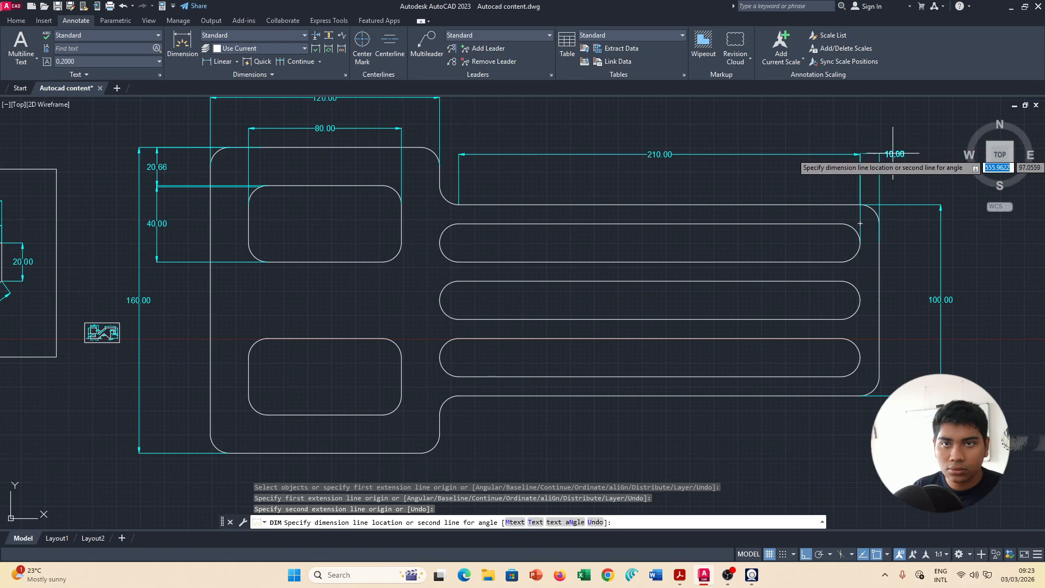
click(893, 154)
Check the PDF drawing and add a radius dimension to the wide section's lower-right corner, placed outside the plate below it.
middle_drag(875, 304, 830, 235)
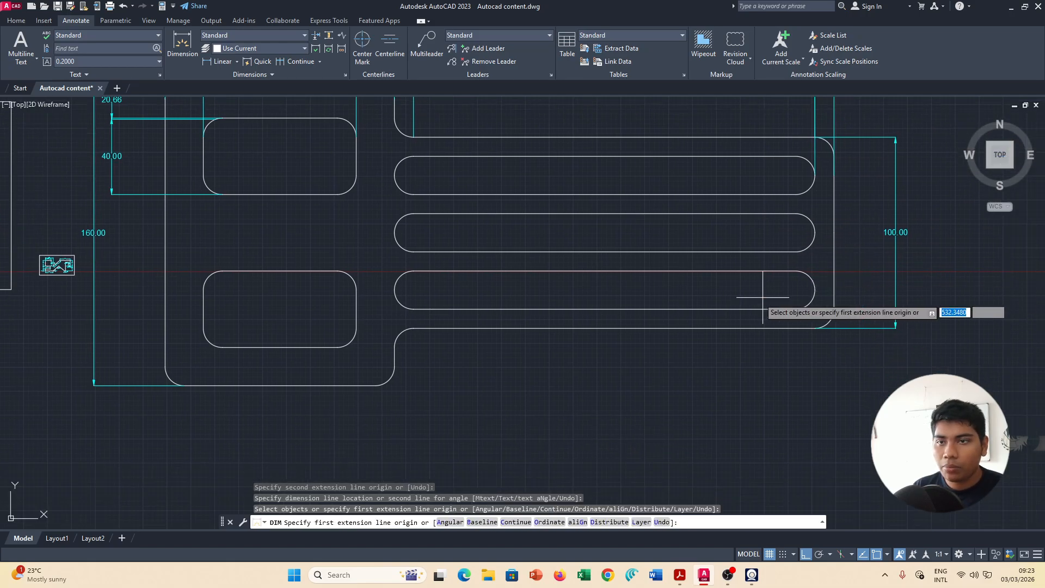
key(alt+Tab)
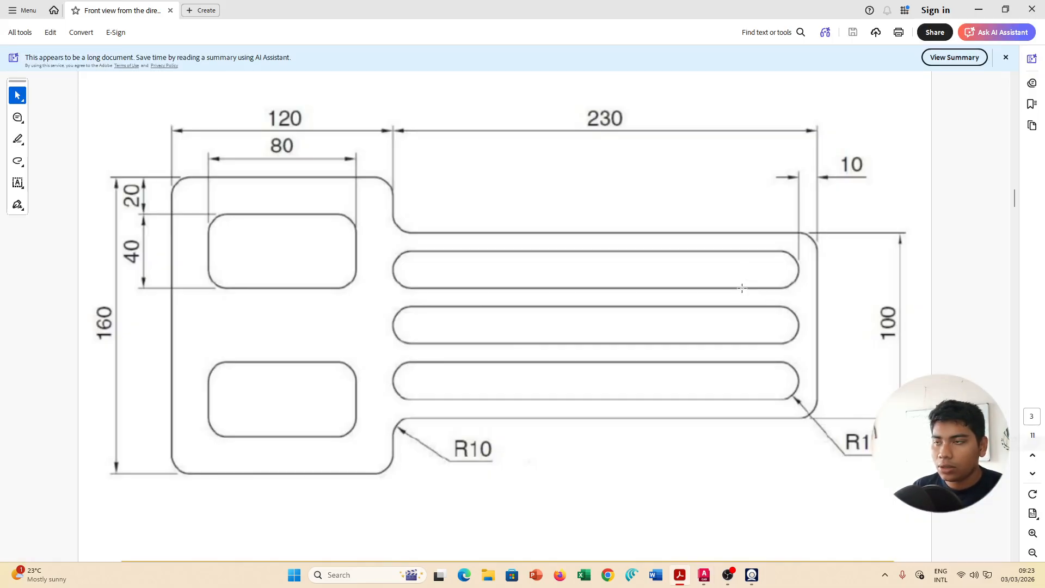
key(alt+Tab)
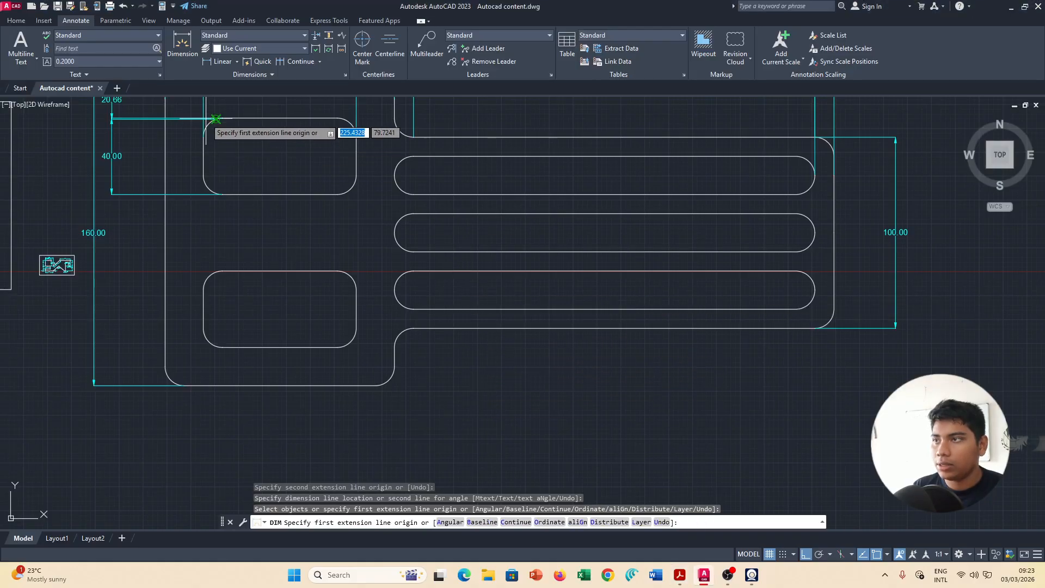
click(282, 74)
click(182, 54)
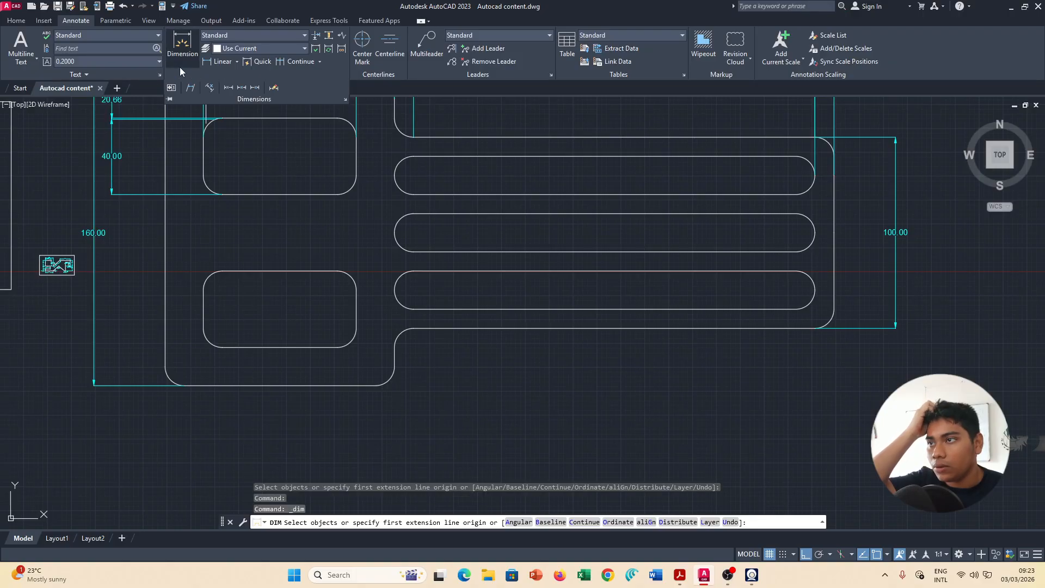
click(305, 34)
click(306, 35)
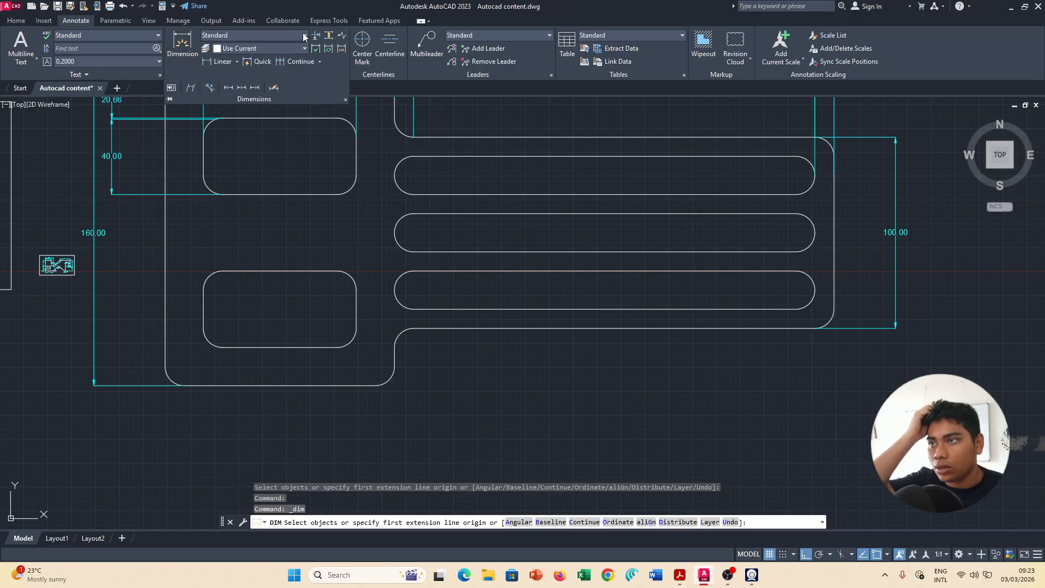
click(237, 62)
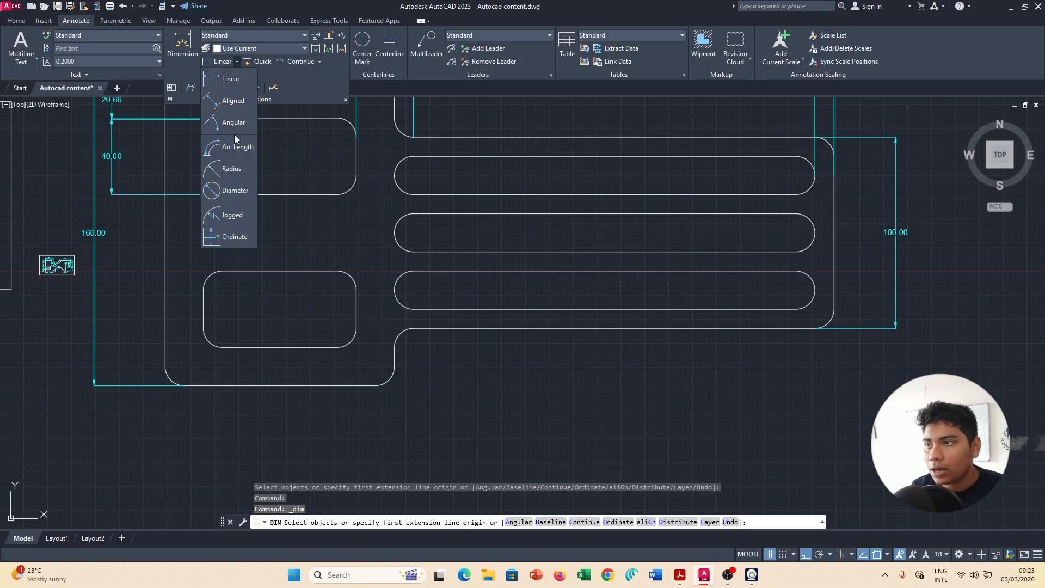
click(235, 171)
click(394, 373)
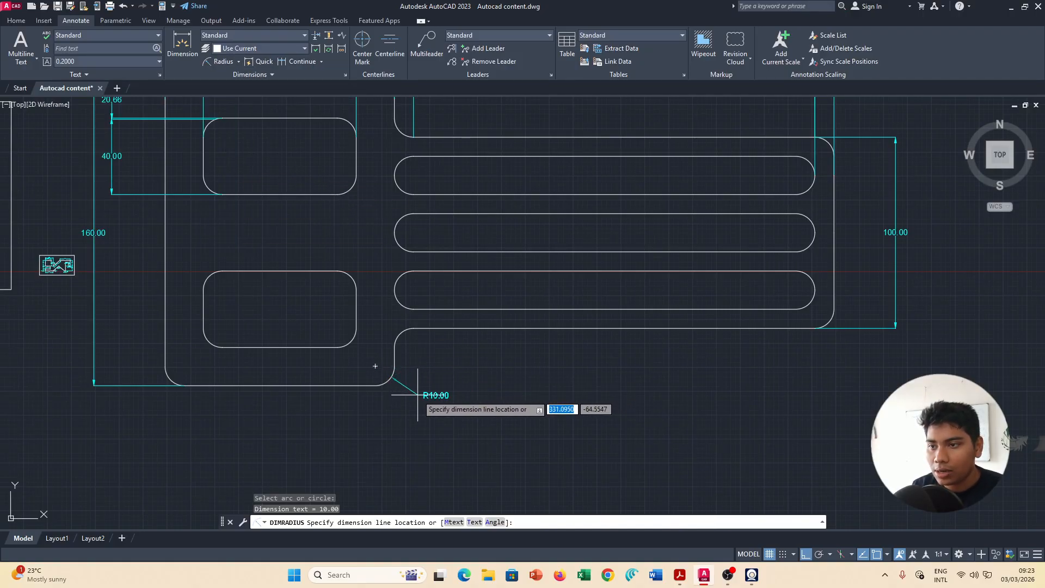
click(418, 395)
Check the PDF drawing and add a radius dimension to the right end of the lowest slot, placed below the plate's lower edge.
key(alt+Tab)
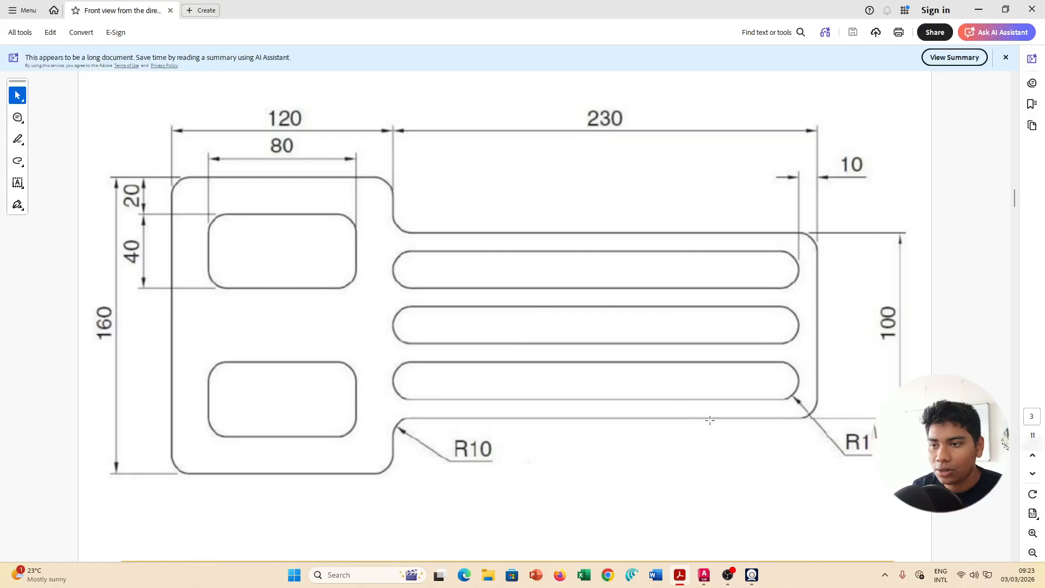
key(alt+Tab)
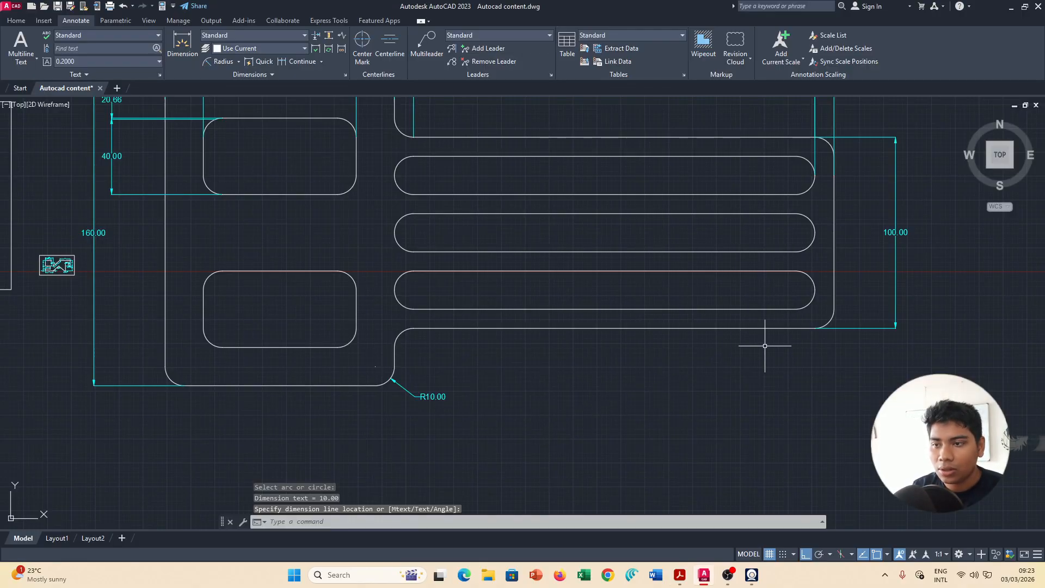
key(Return)
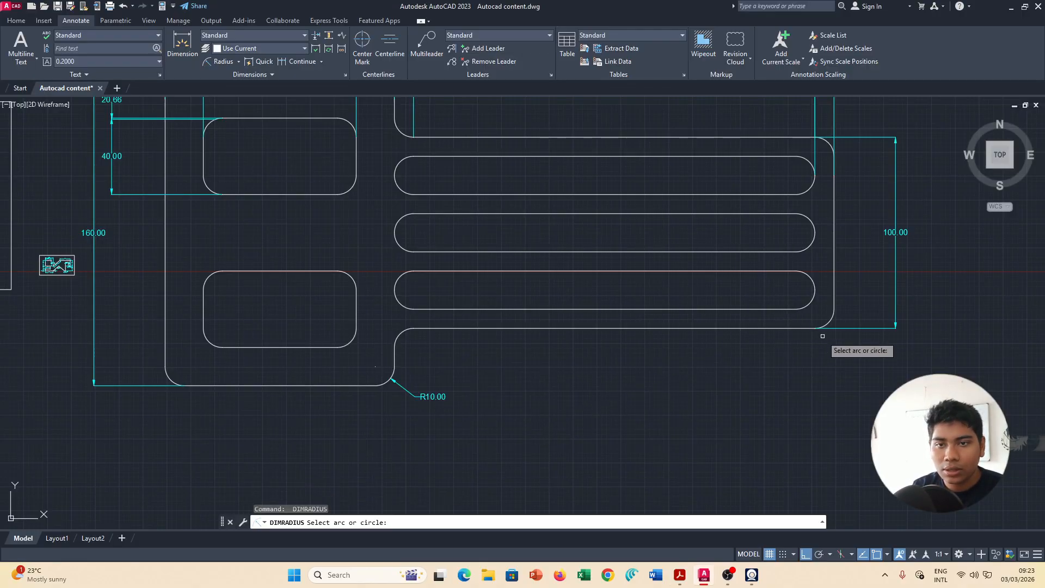
click(807, 305)
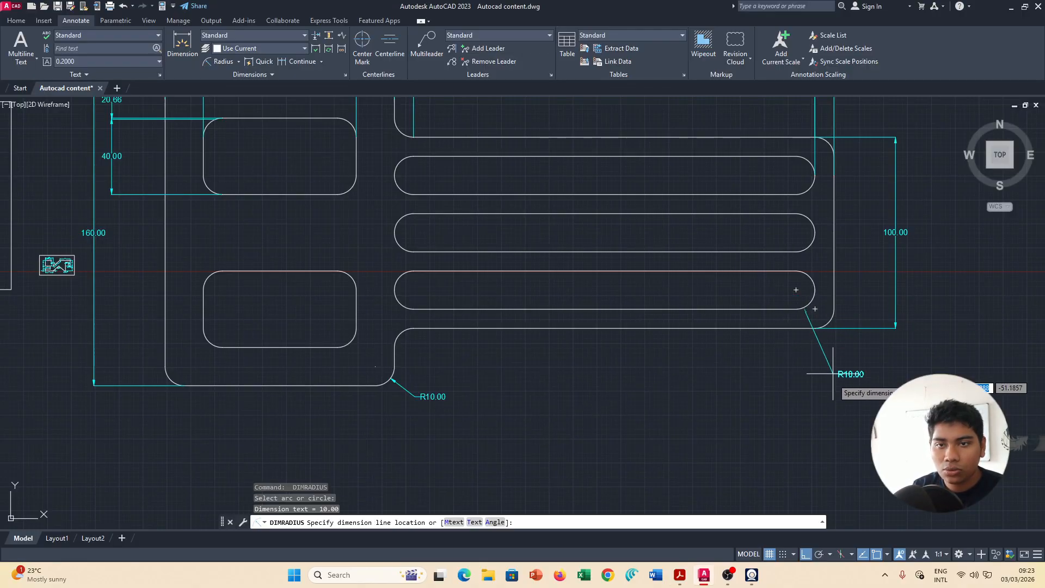
click(812, 350)
Check the PDF and add a radius dimension to the lower fillet joining the wide and narrow sections, placed below the narrow section.
key(alt+Tab)
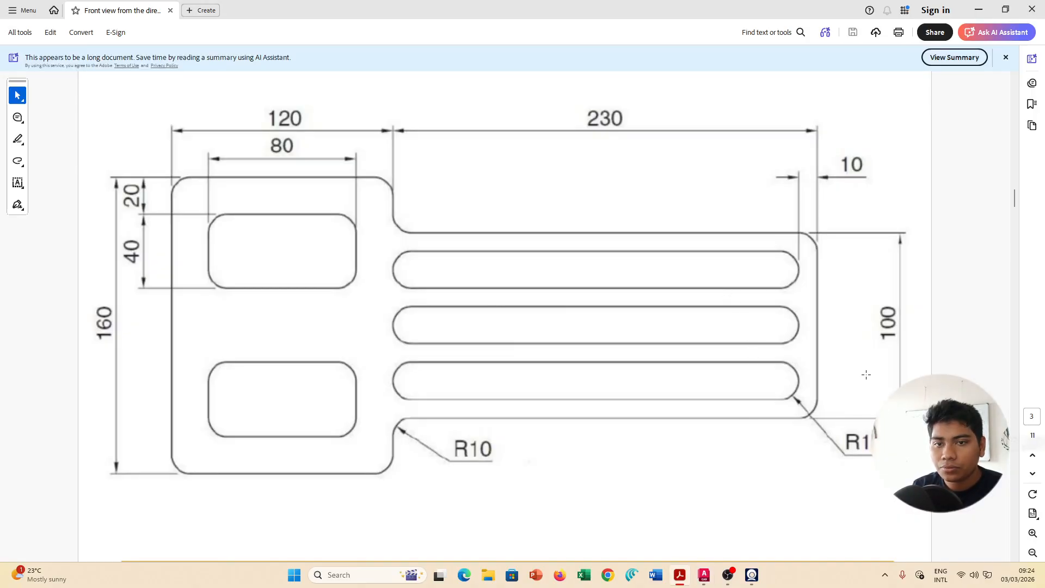
key(alt+Tab)
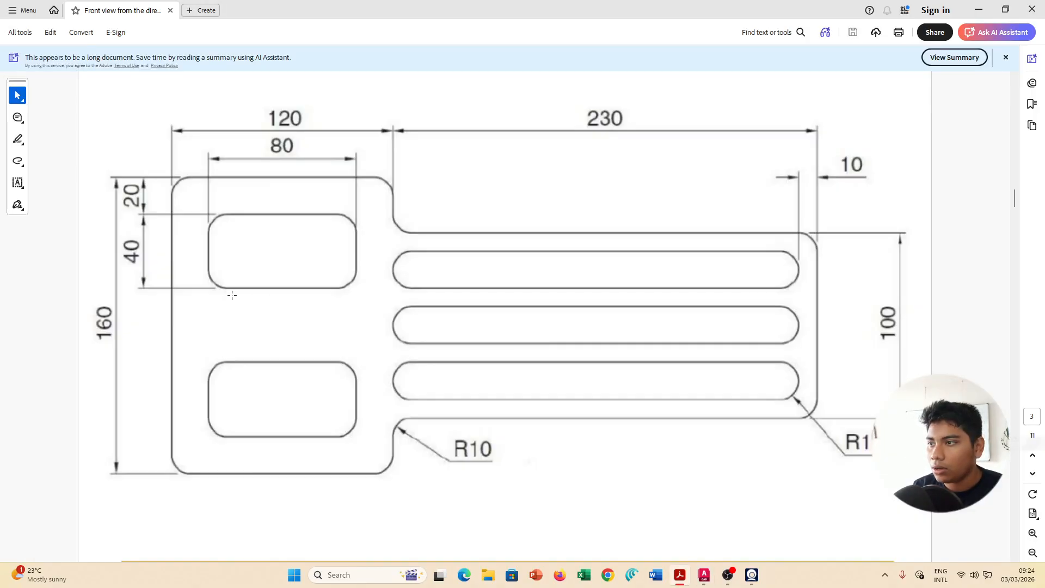
key(alt+Tab)
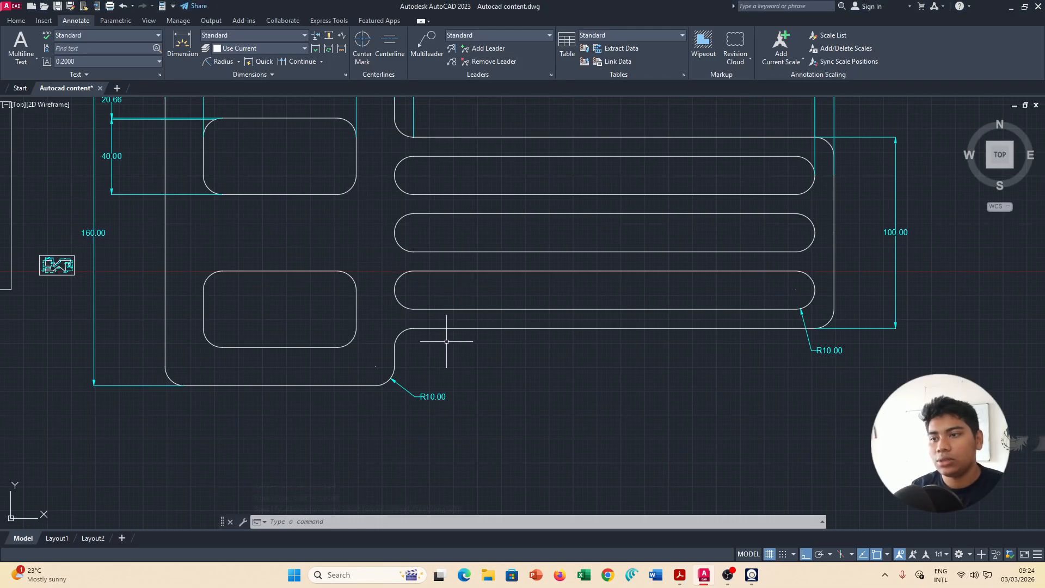
text(dimradius)
key(Return)
click(403, 335)
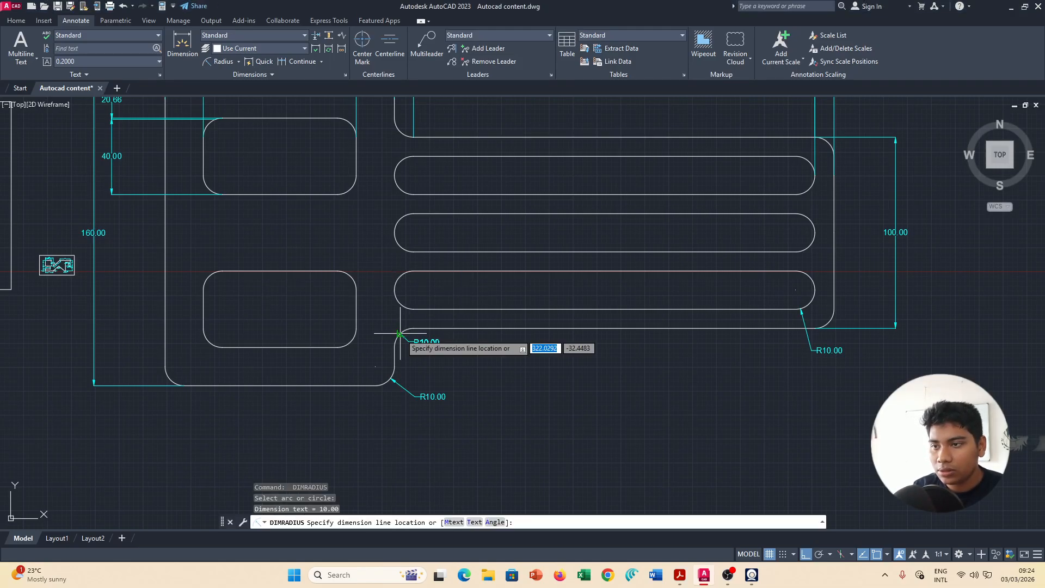
click(435, 355)
Review the whole dimensioned plate and compare it with the PDF drawing.
scroll(618, 430, down, 3)
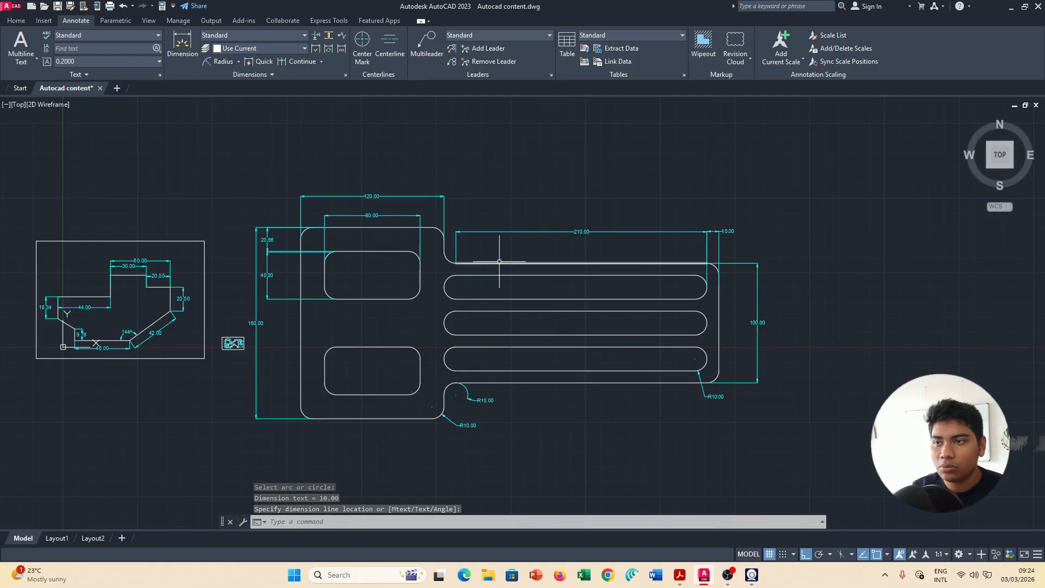
middle_drag(840, 324, 726, 300)
key(alt+Tab)
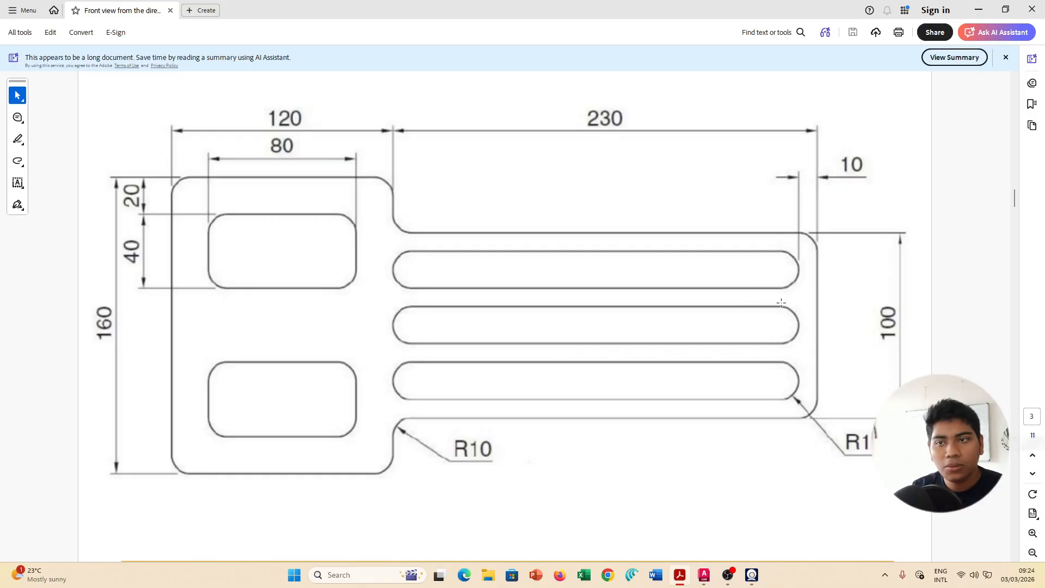